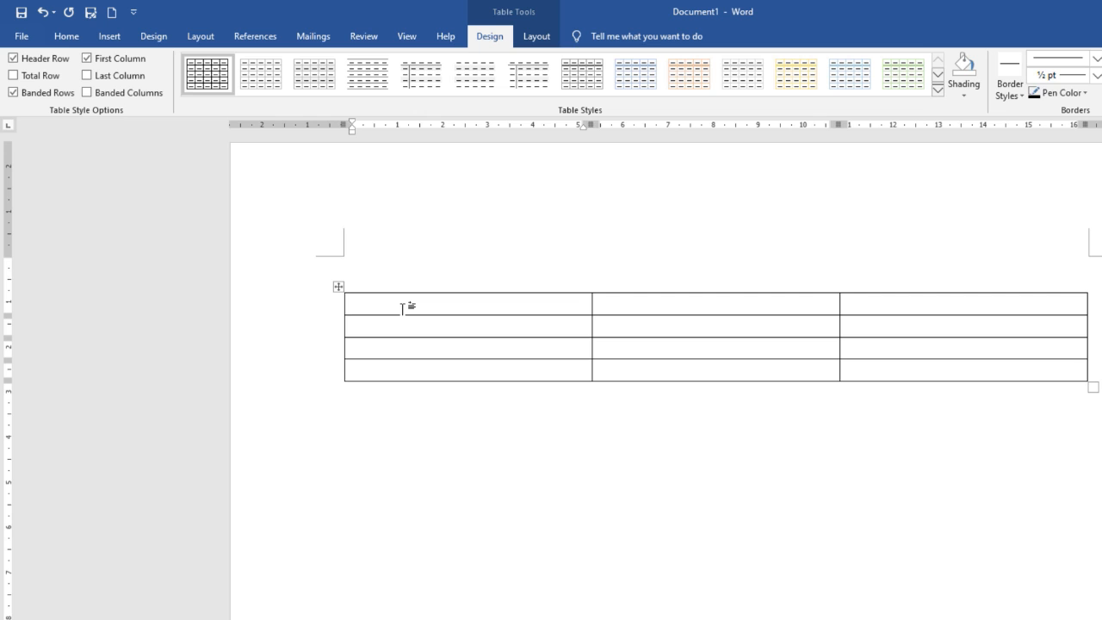
Select the middle cell of the table's second row, and select the entire third column
left_click(536, 36)
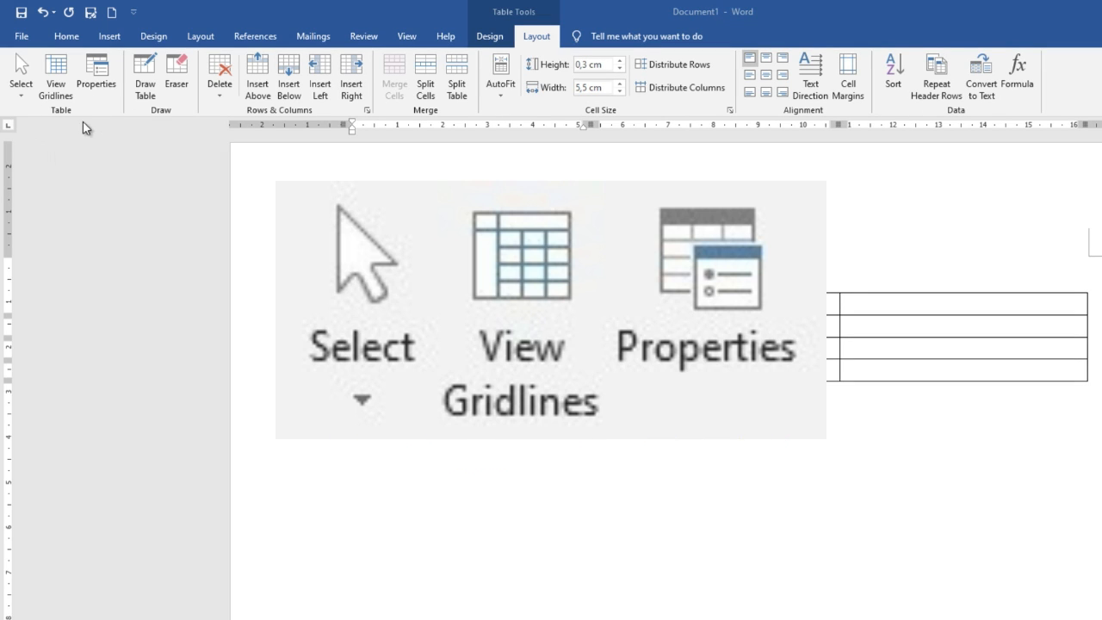
left_click(23, 95)
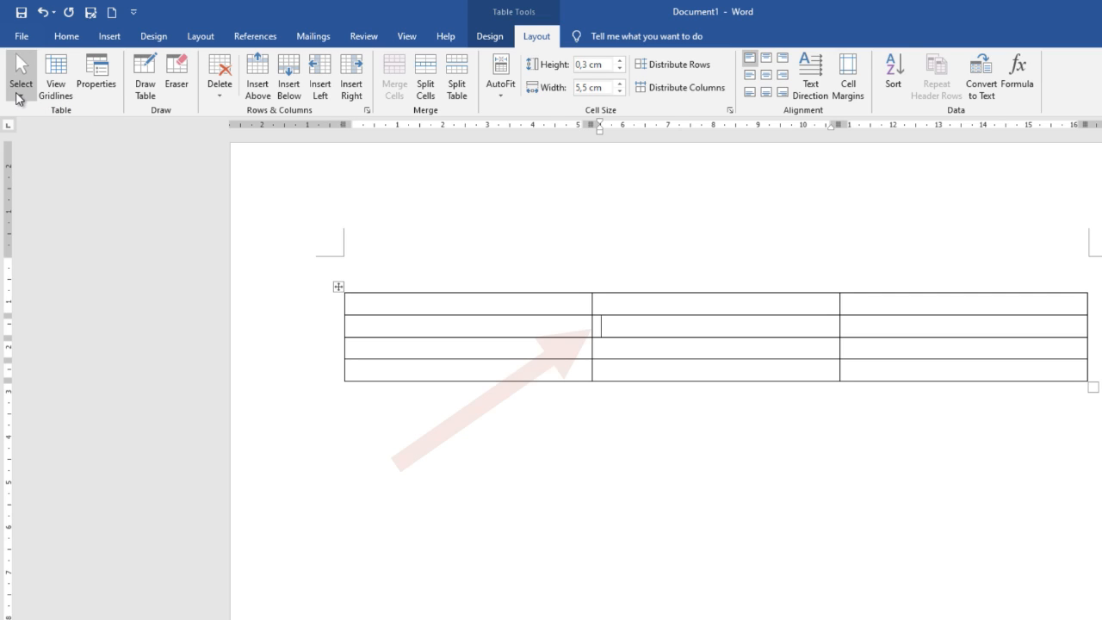
left_click(19, 97)
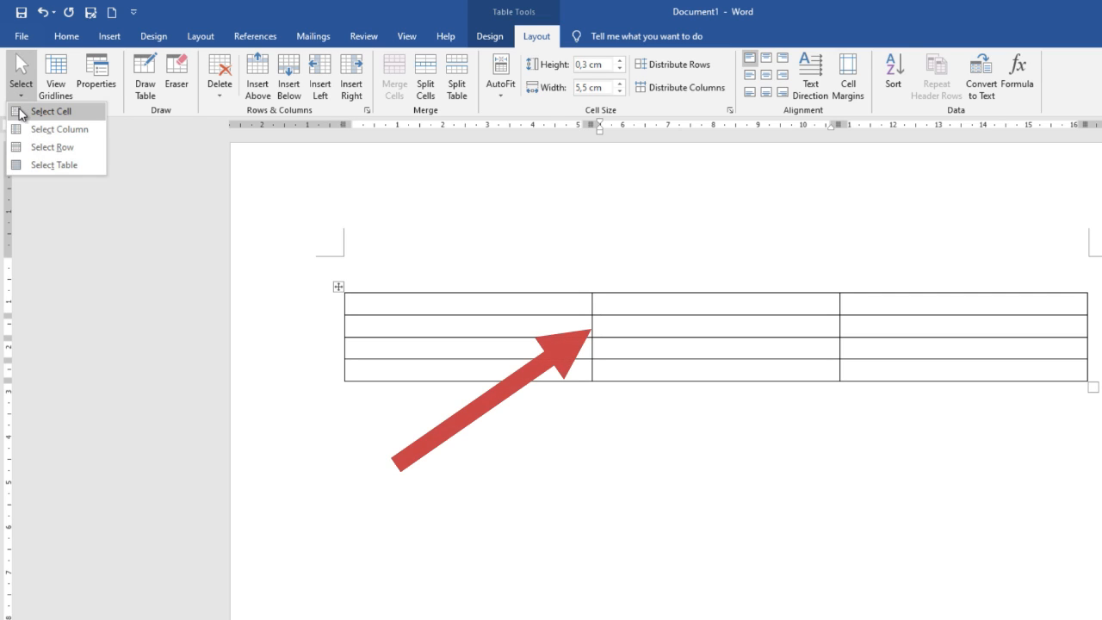
left_click(39, 172)
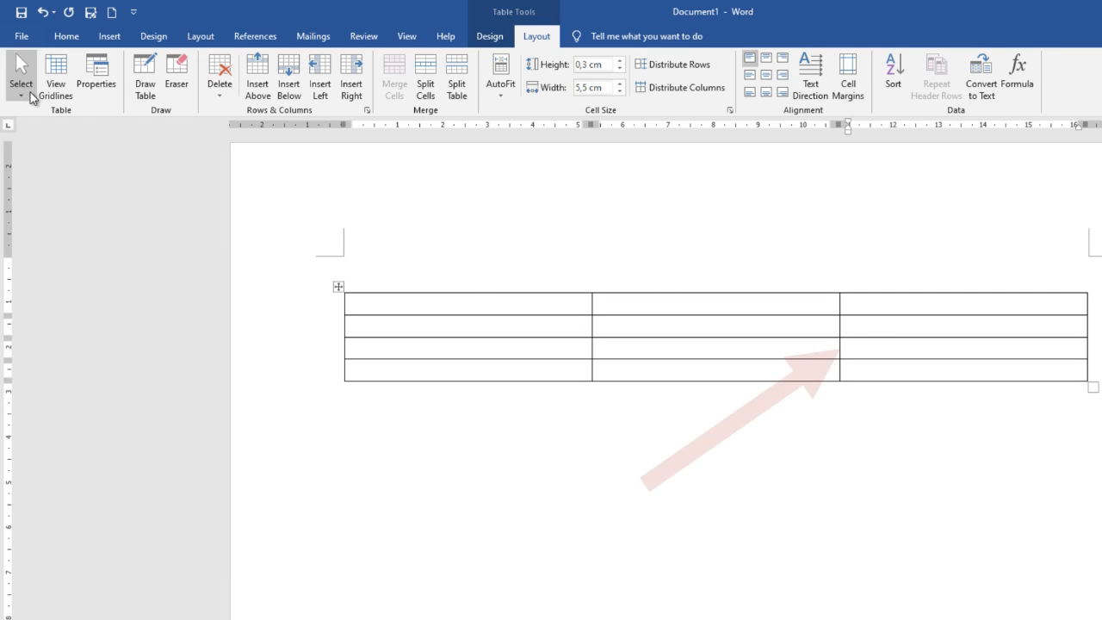
left_click(31, 93)
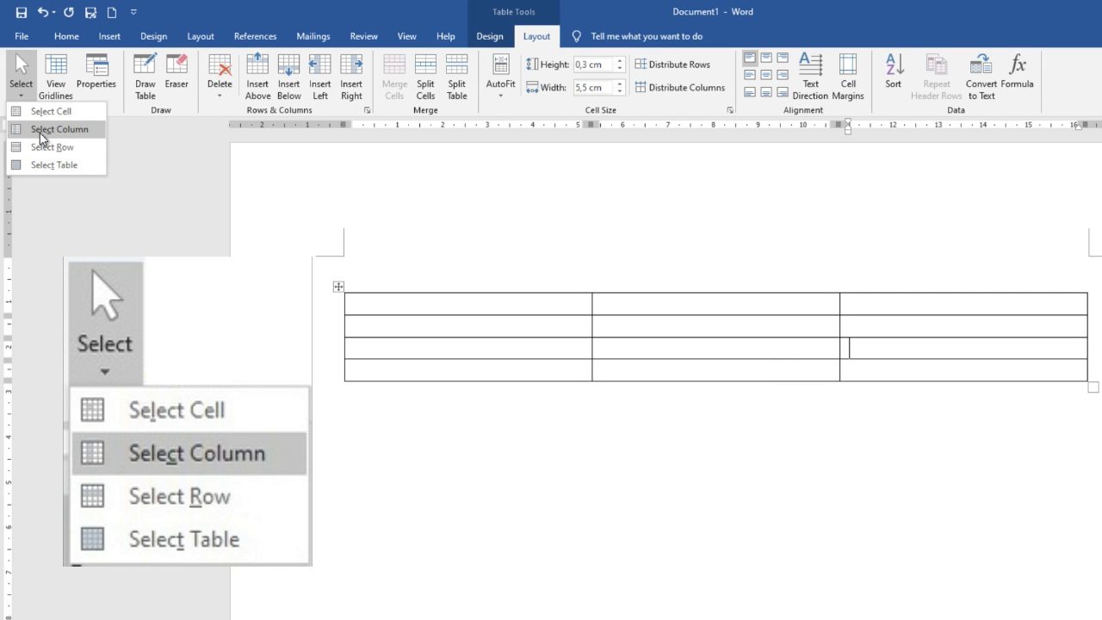
left_click(39, 131)
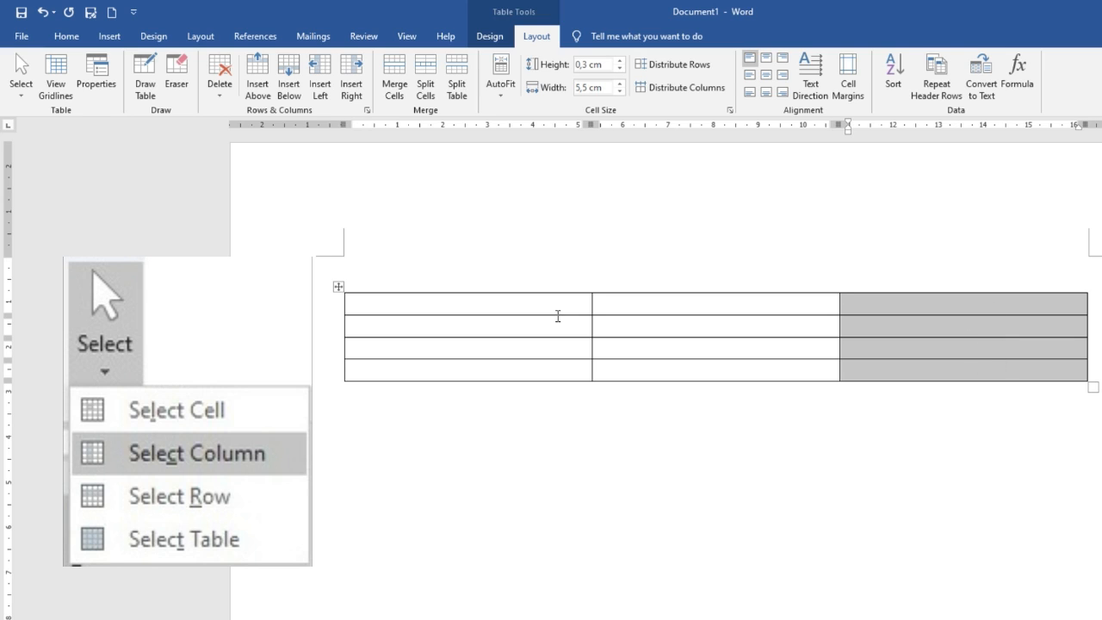
Select the table's entire third row, and select the whole table before clearing the selection
left_click(466, 352)
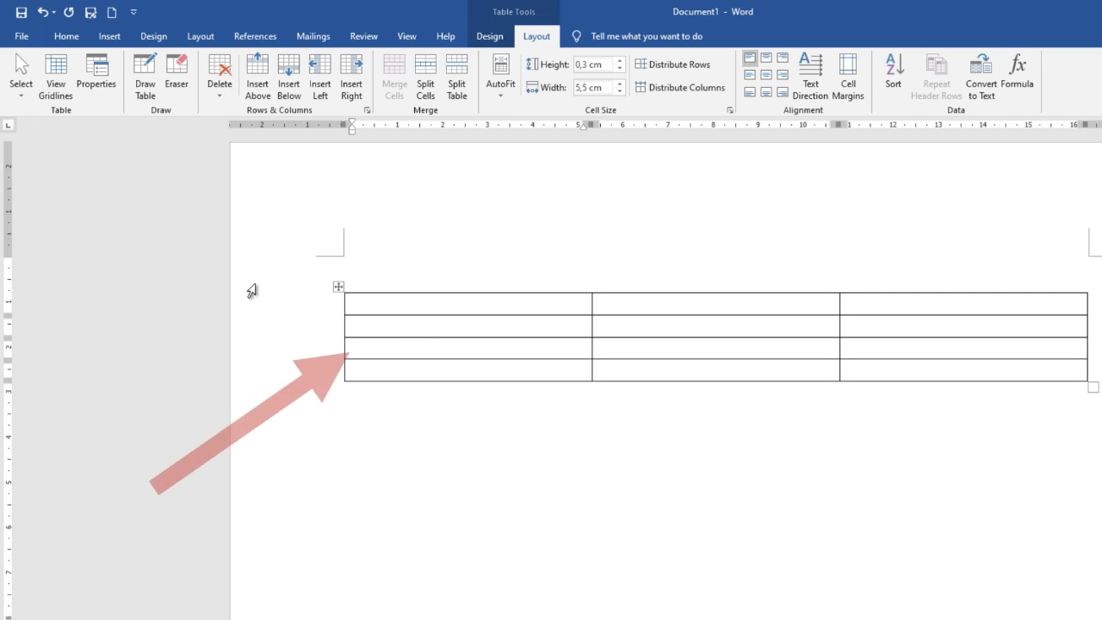
left_click(21, 78)
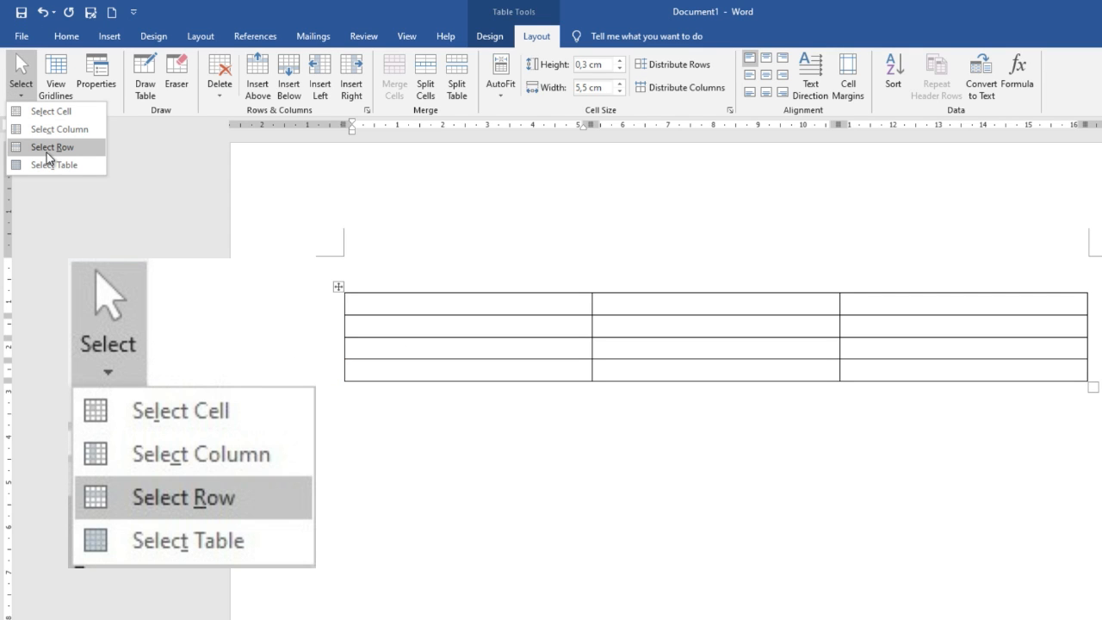
left_click(48, 151)
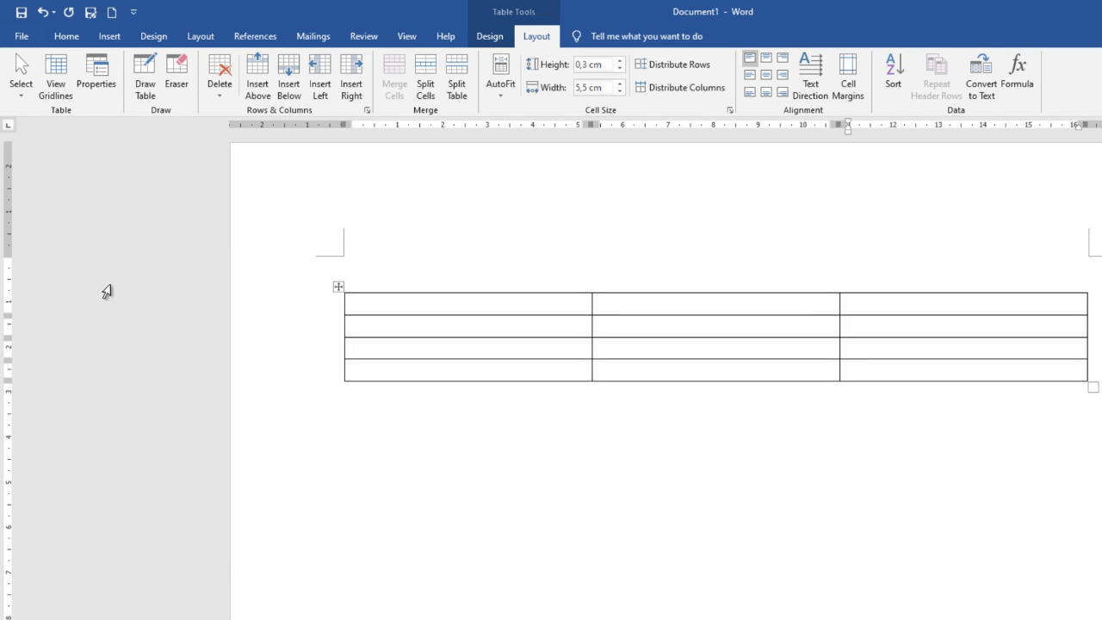
left_click(27, 93)
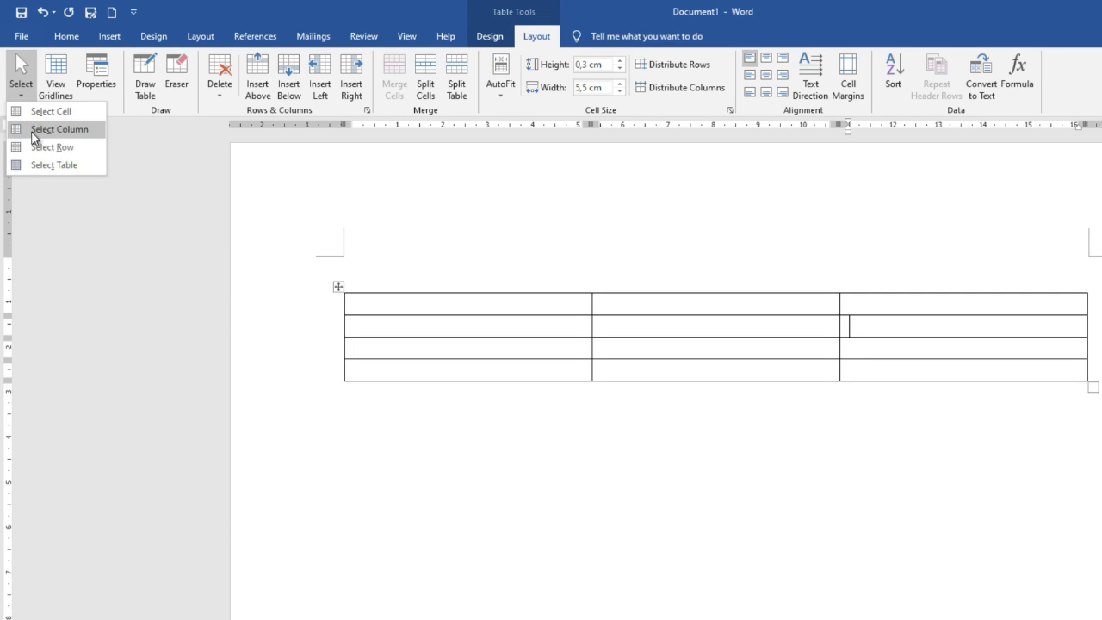
left_click(53, 165)
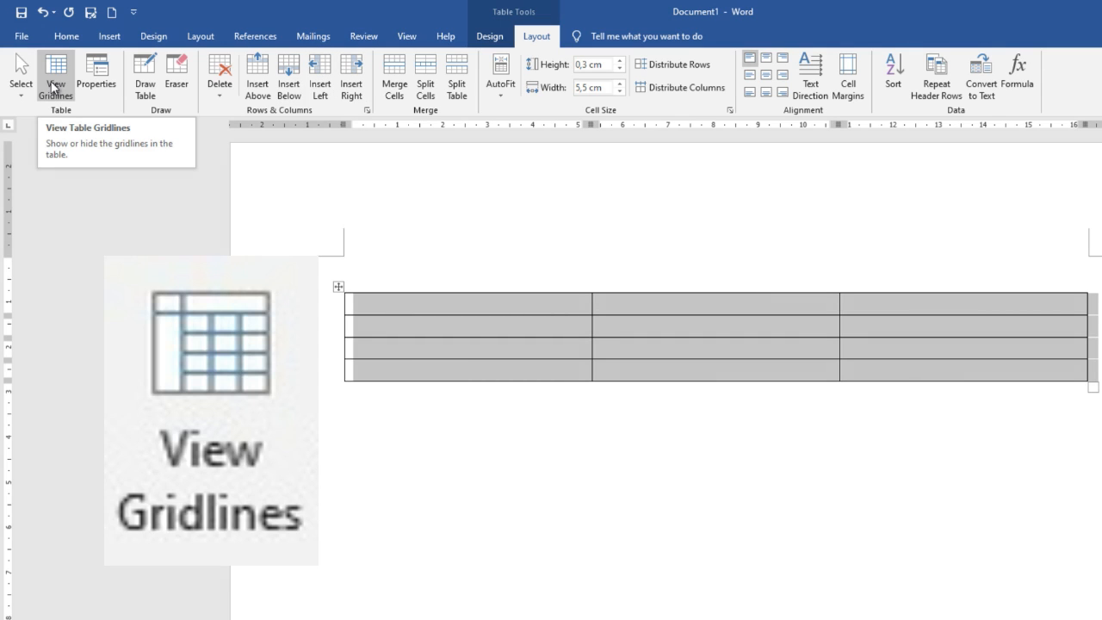
left_click(473, 330)
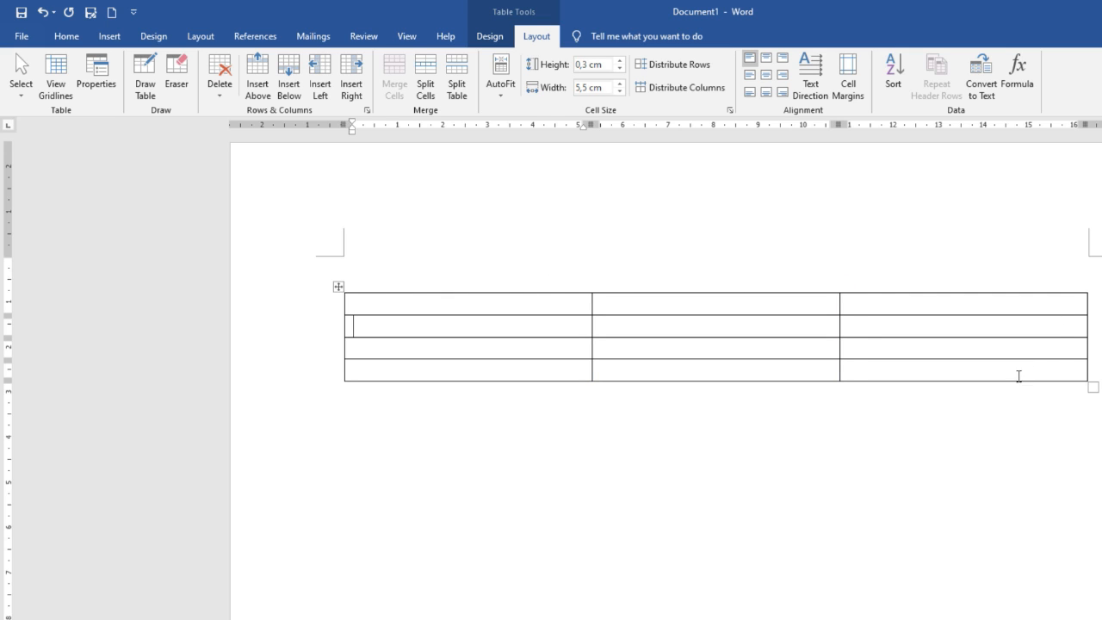
Remove all borders from the whole table by applying No Border
key("ctrl+a")
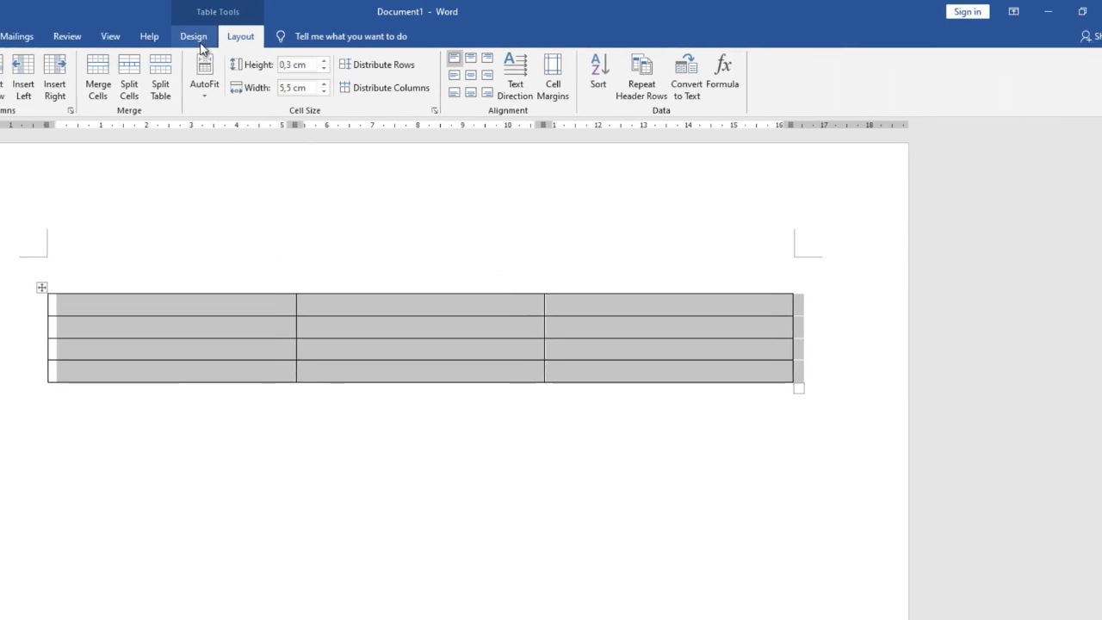
left_click(169, 39)
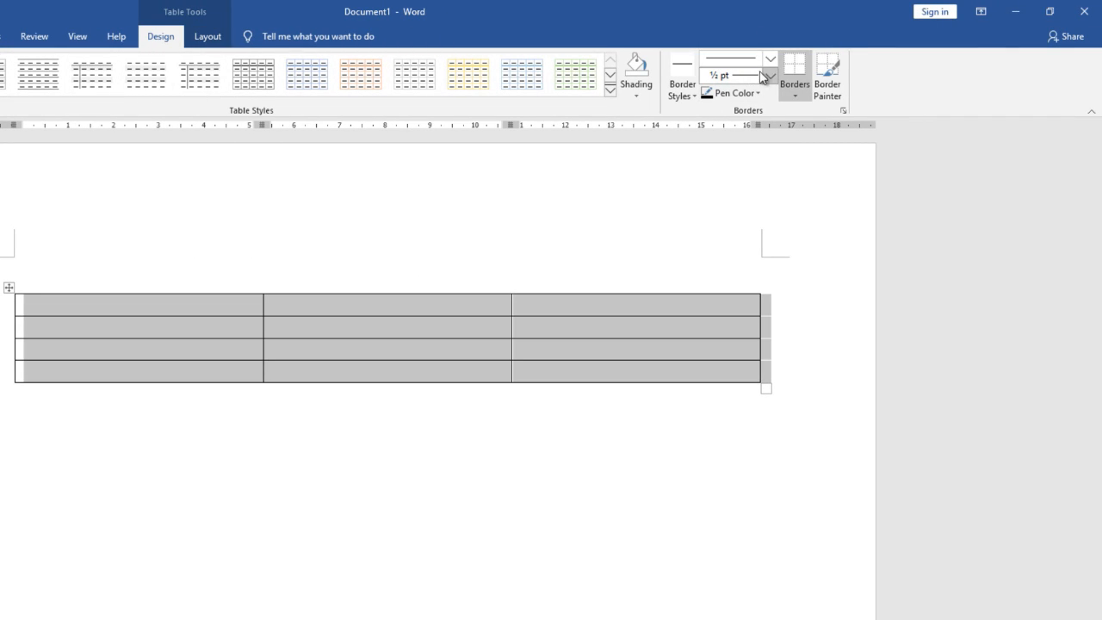
left_click(795, 94)
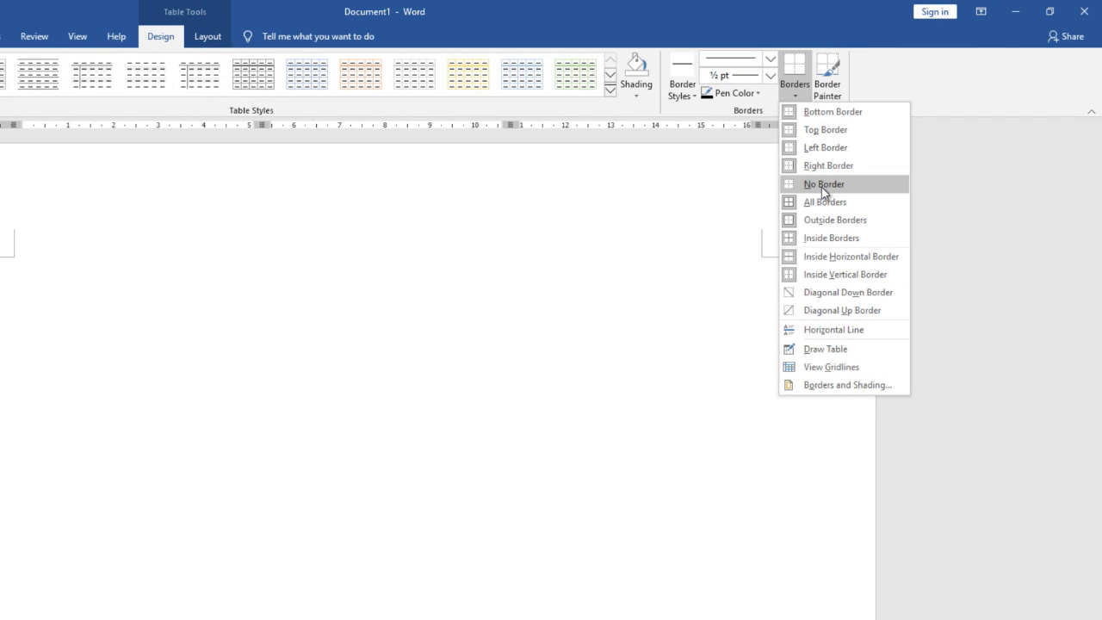
left_click(823, 184)
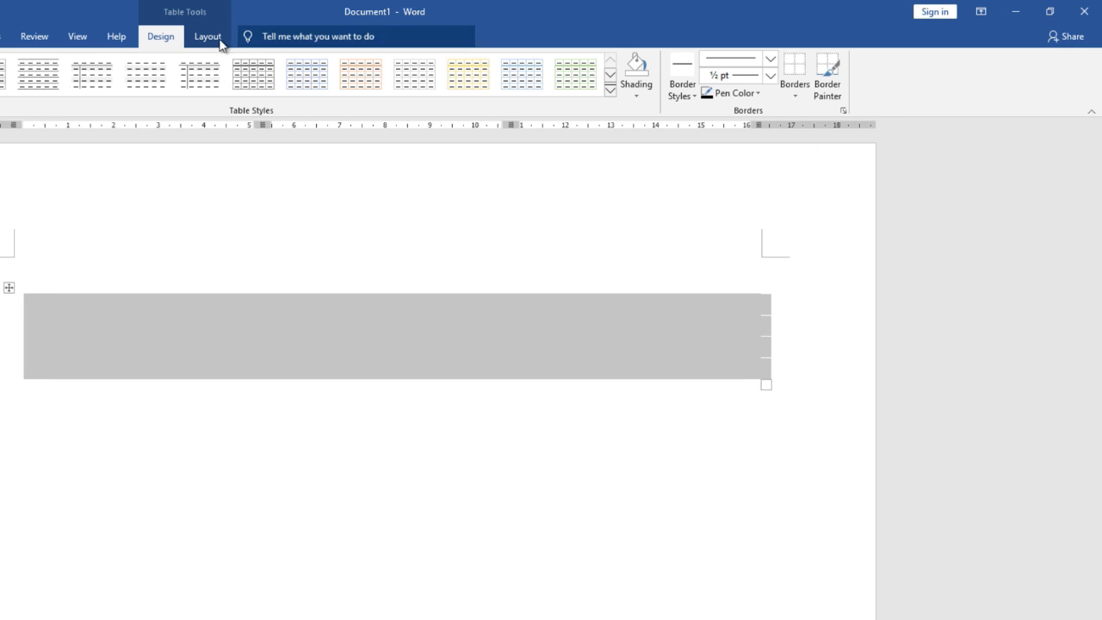
Turn on View Gridlines for the borderless table
left_click(208, 36)
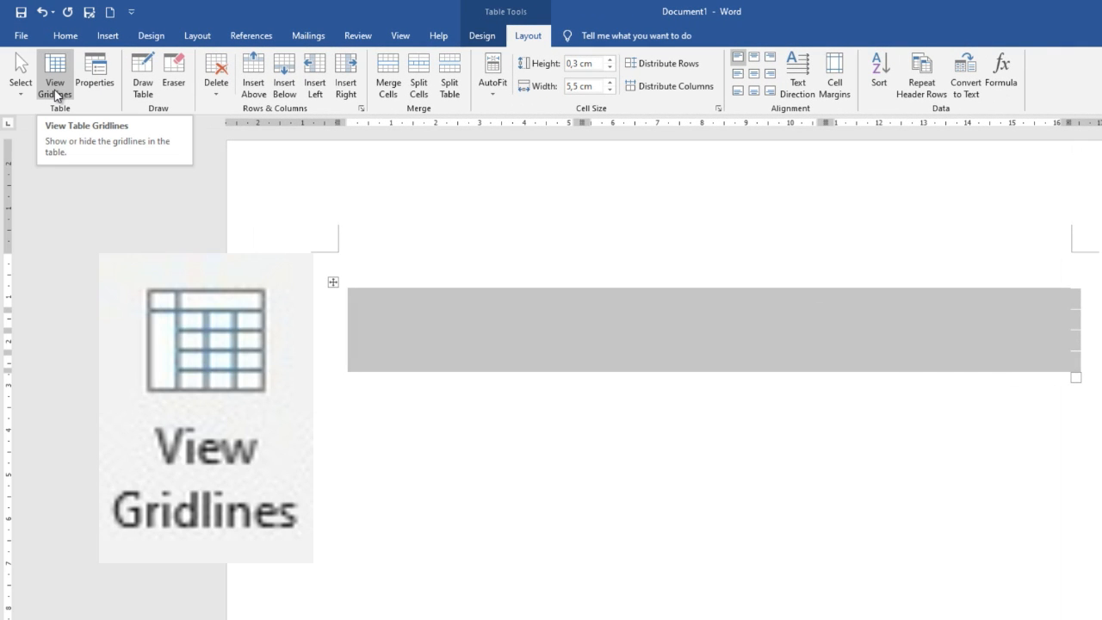
left_click(55, 91)
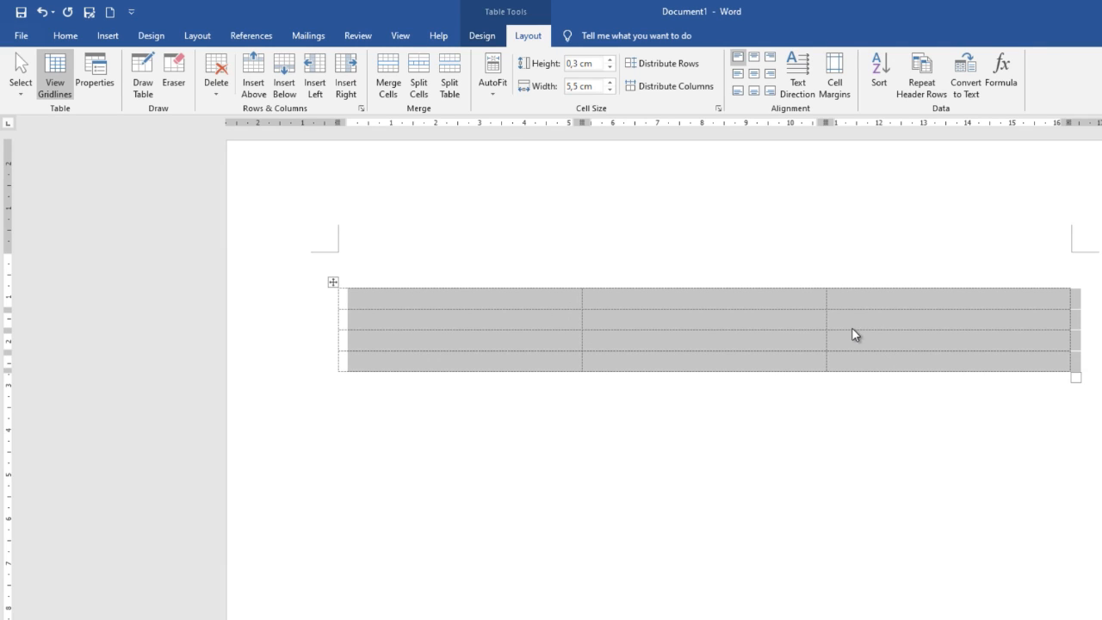
left_click(734, 336)
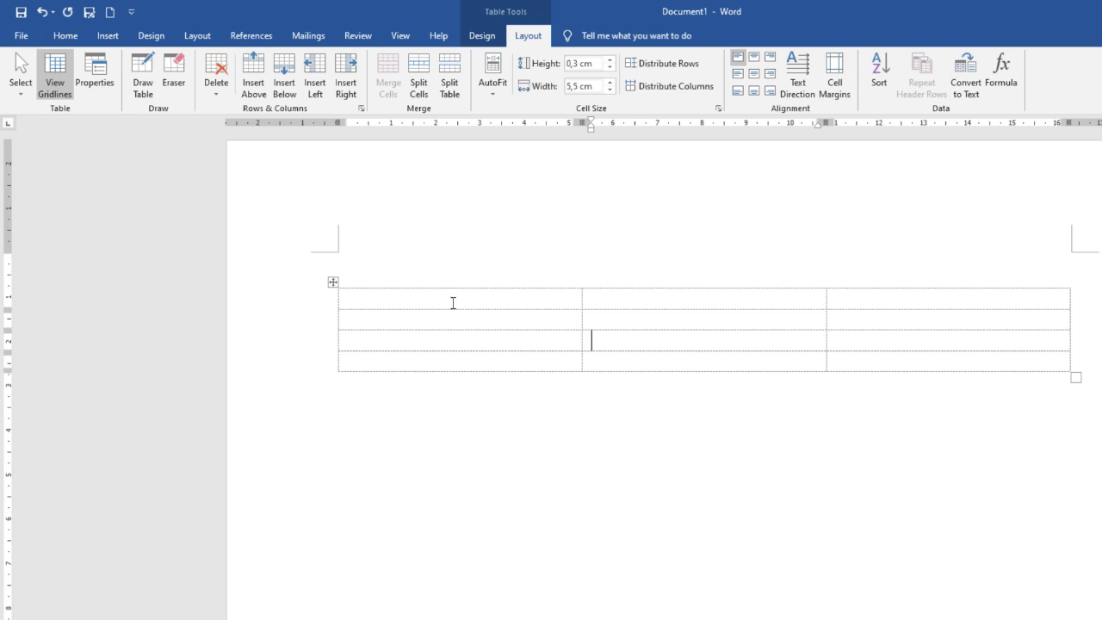
left_click(333, 283)
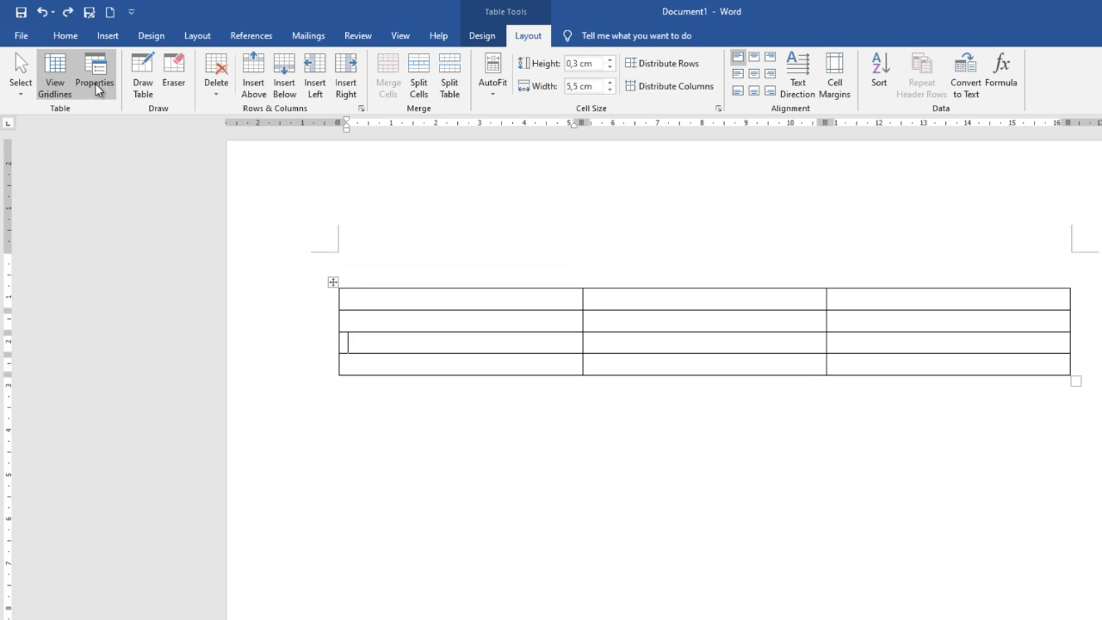
Examine the Table, Row, Column, Cell and Alt Text settings in Table Properties, and close the dialog
left_click(96, 85)
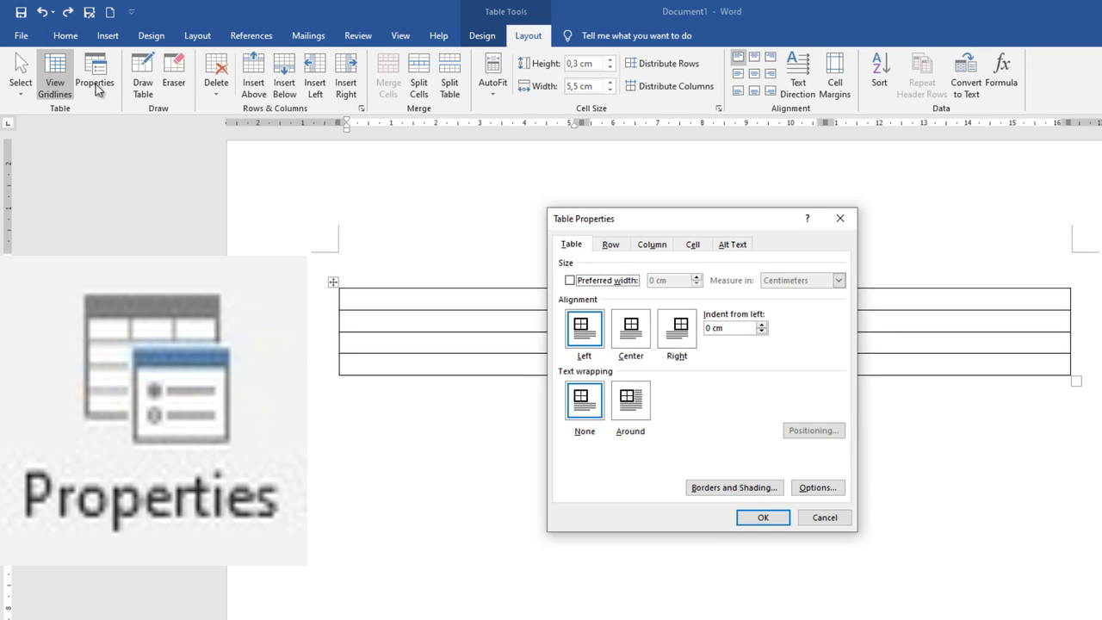
left_click_drag(627, 220, 948, 364)
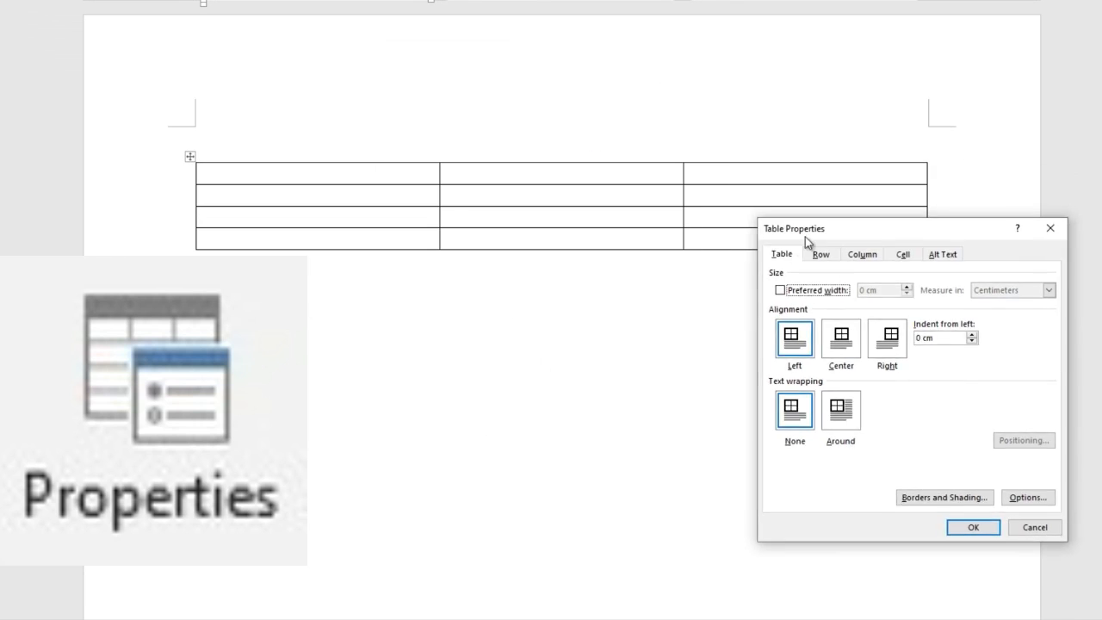
left_click_drag(805, 237, 520, 285)
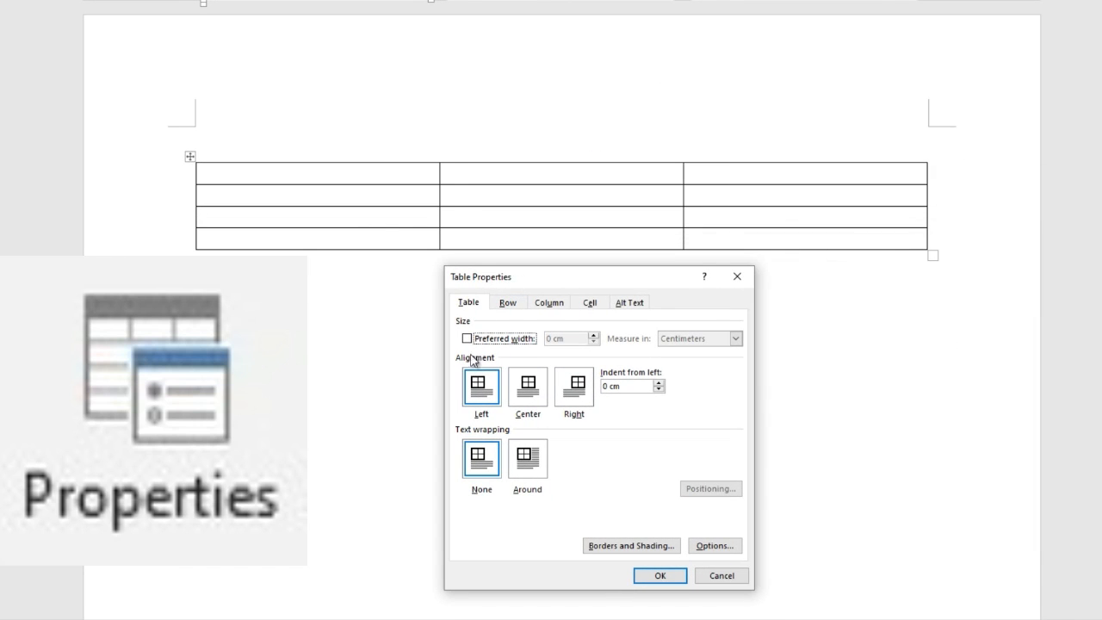
left_click(509, 306)
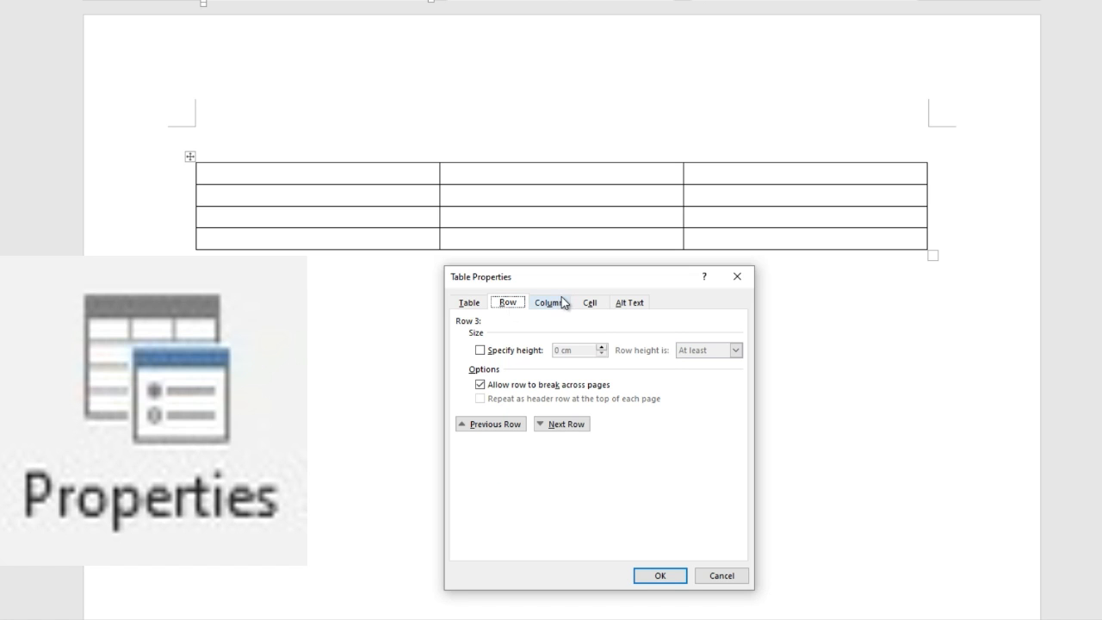
left_click(557, 306)
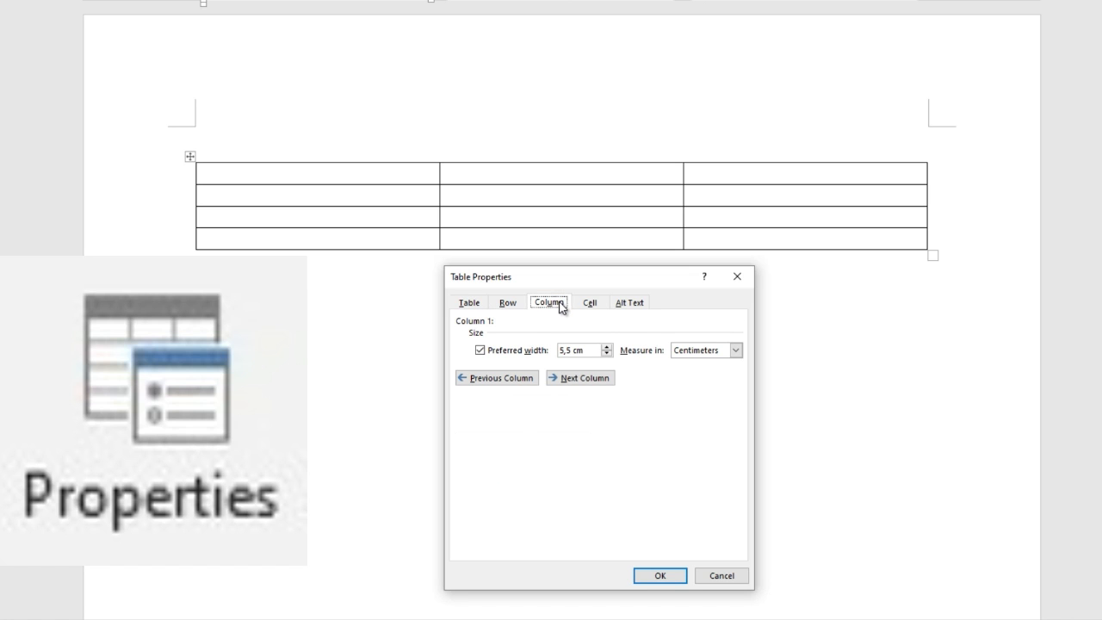
left_click(589, 304)
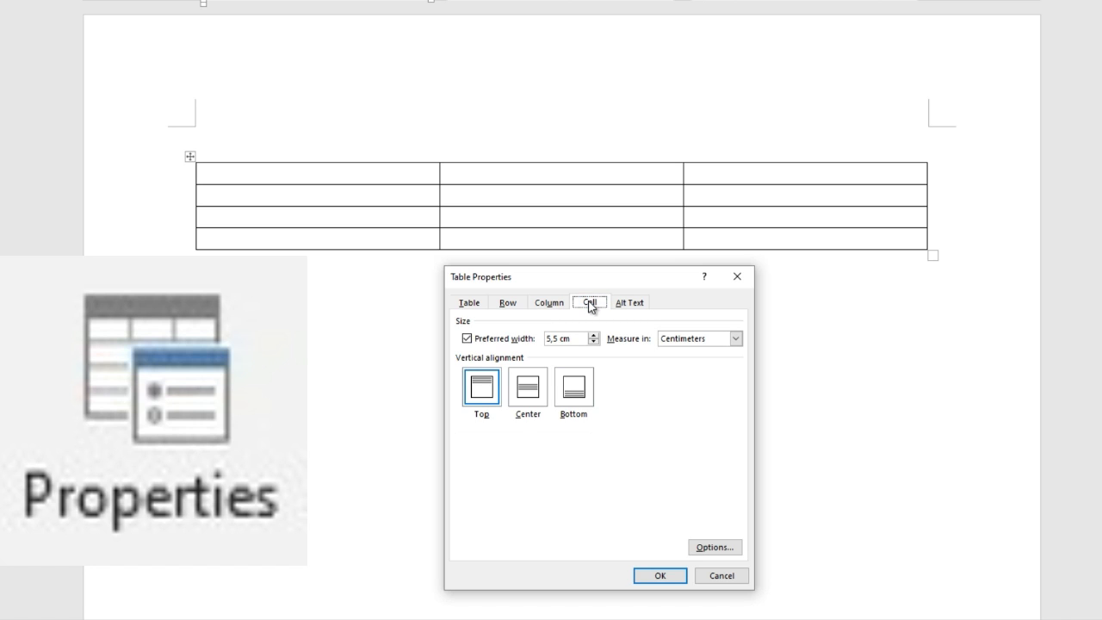
left_click(630, 307)
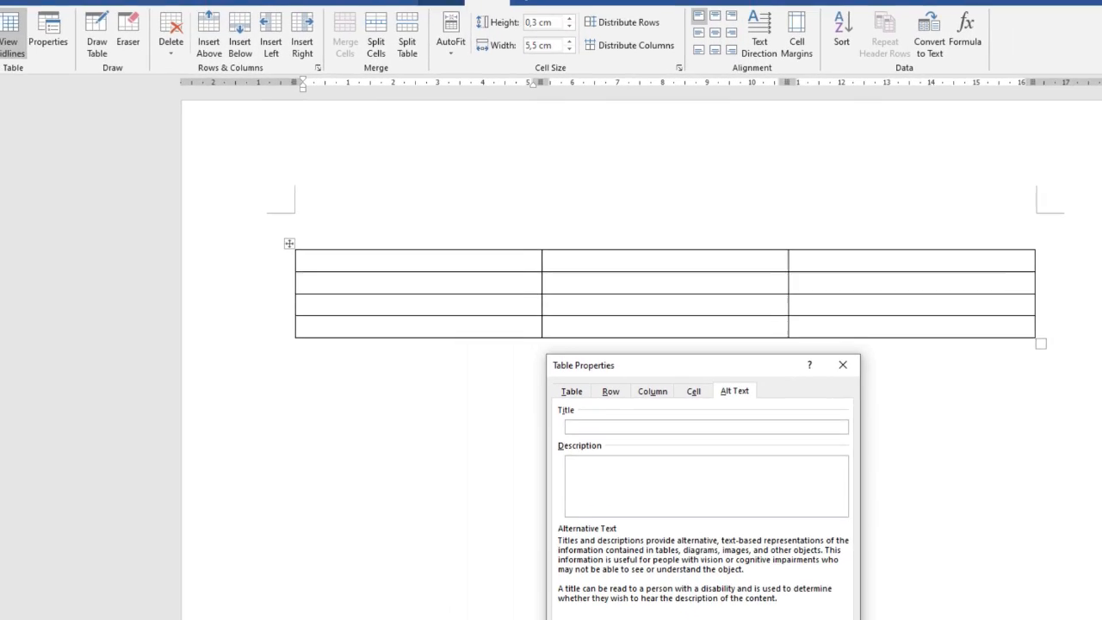
left_click(660, 575)
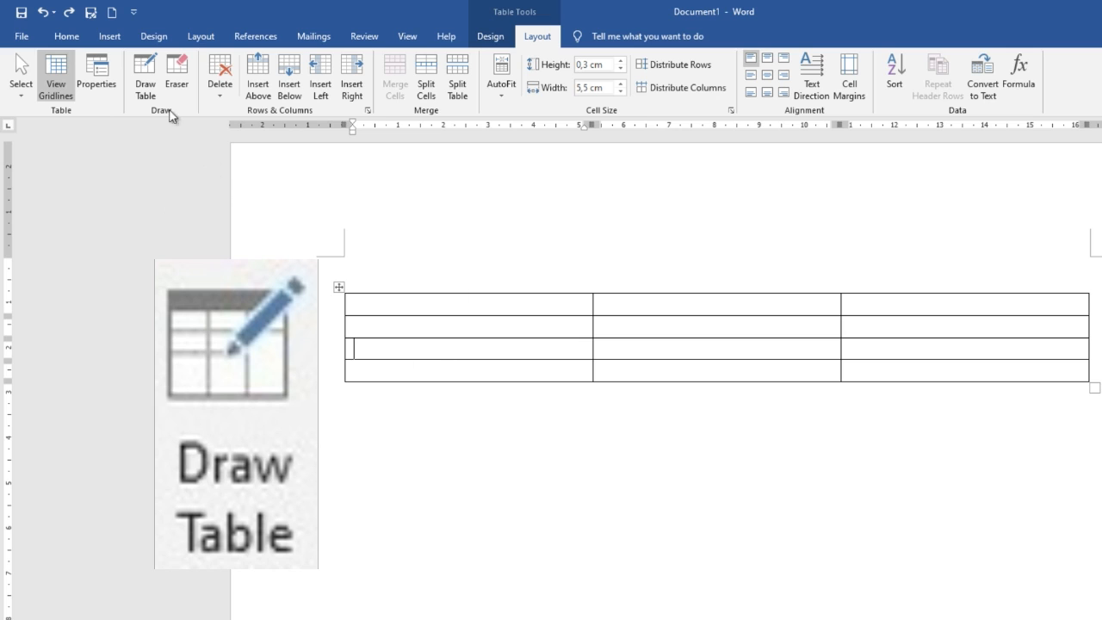
Draw a vertical line through all four rows of the first column, about 2.5 cm from the table's left edge
left_click(146, 84)
left_click_drag(464, 291, 460, 372)
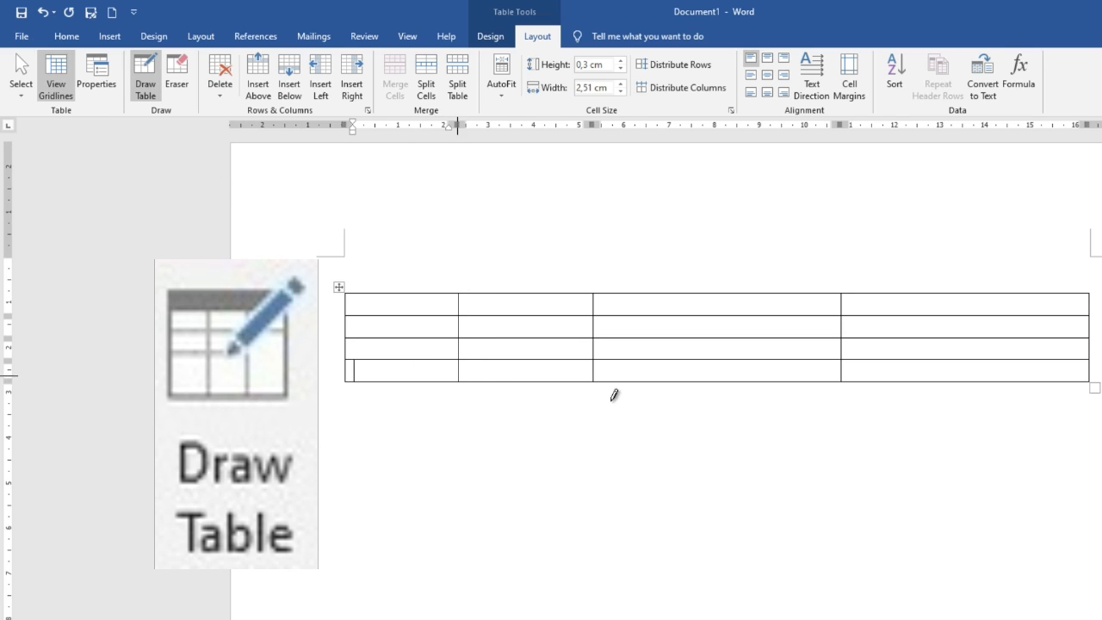
Erase the drawn vertical line from the first column, plus the border between that column's second and third cells
left_click(180, 89)
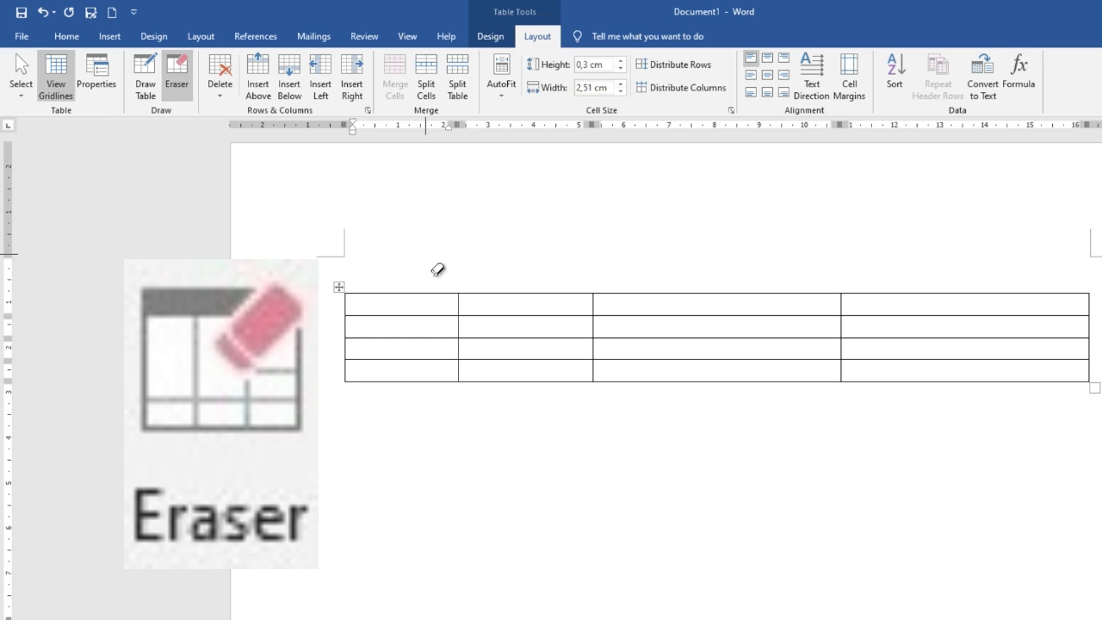
left_click(460, 305)
left_click(460, 328)
left_click(463, 351)
left_click(463, 369)
left_click(465, 336)
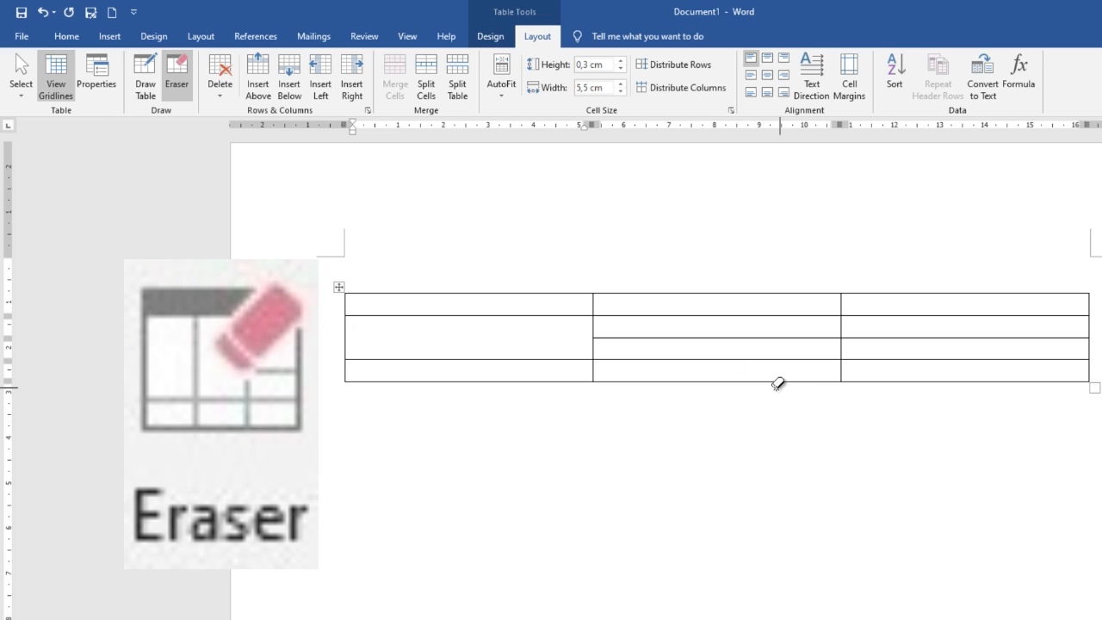
left_click(567, 315)
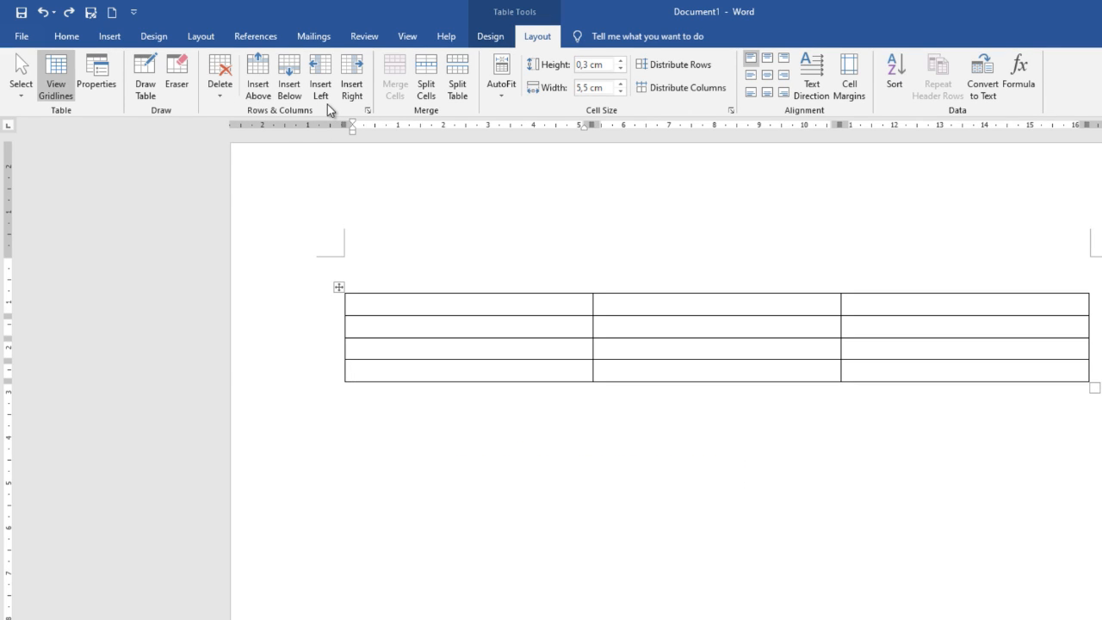
Delete cell B1 using the Shift cells left option
left_click(221, 102)
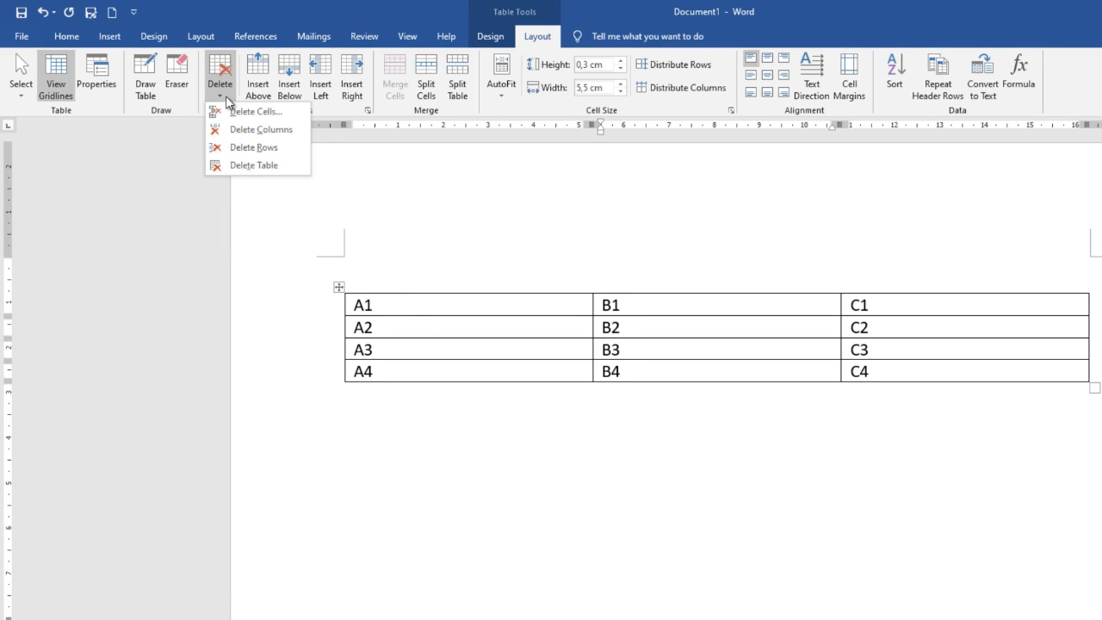
left_click(233, 111)
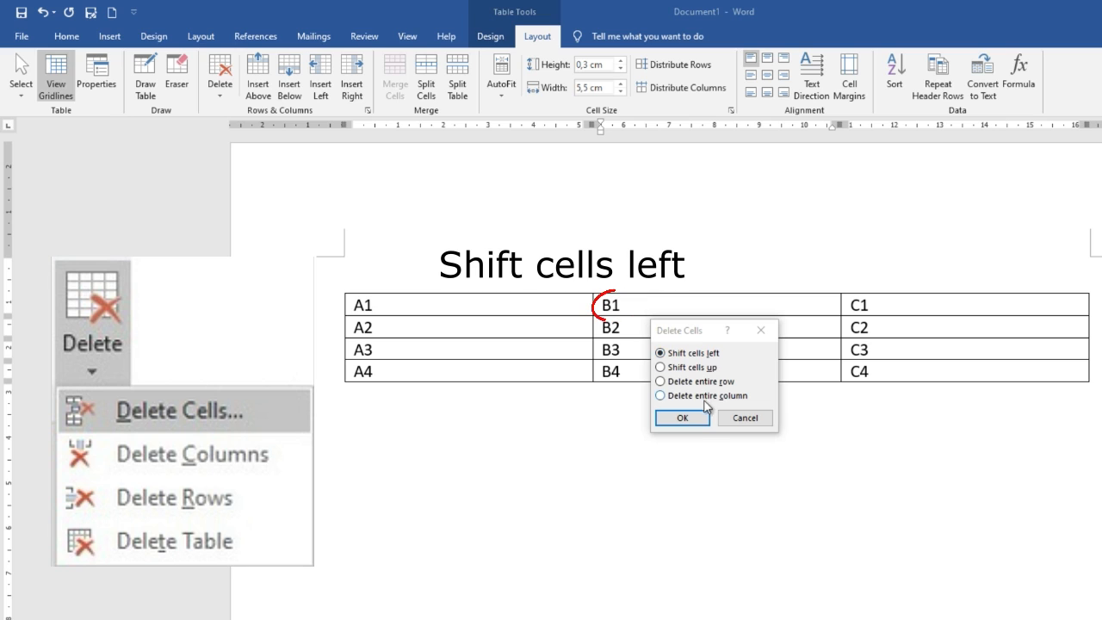
left_click(698, 419)
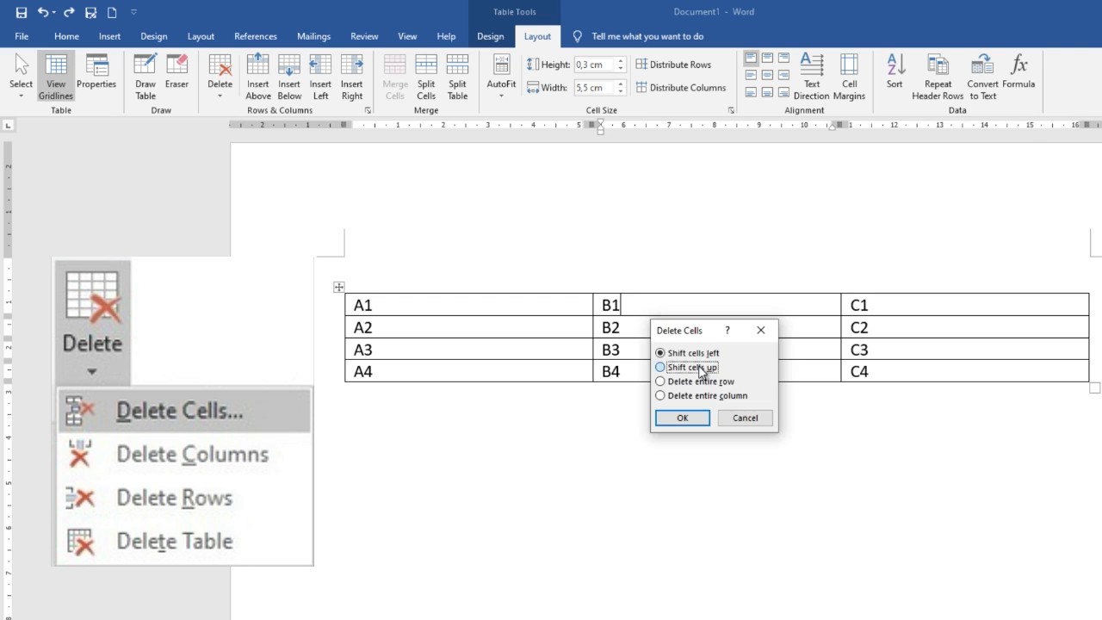
Delete cell B1 using the Shift cells up option, and undo the deletion
left_click(702, 368)
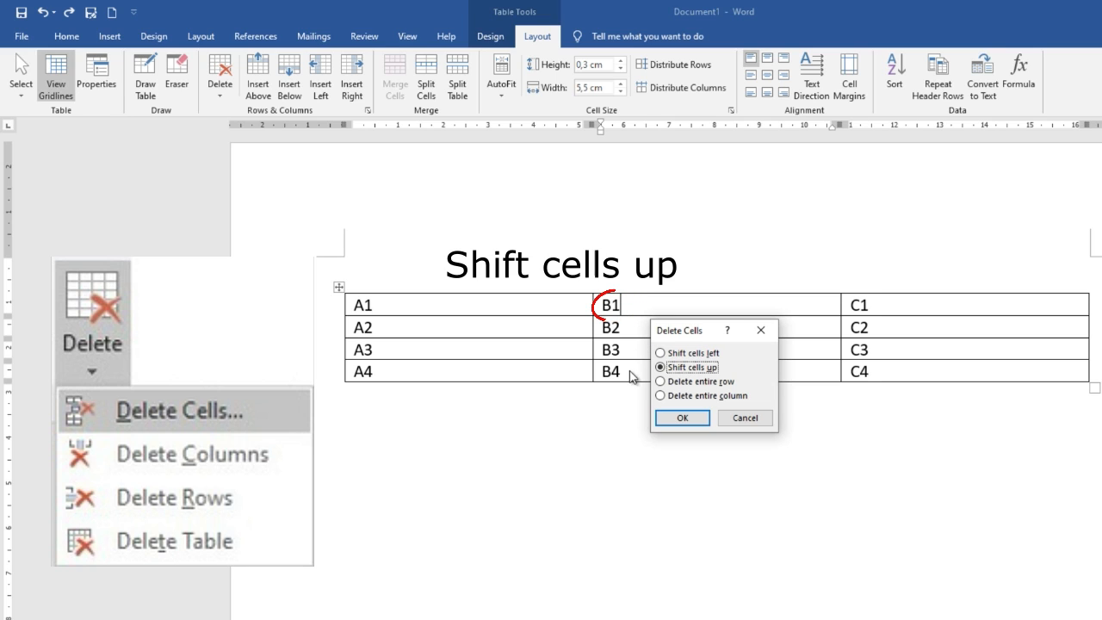
left_click(683, 418)
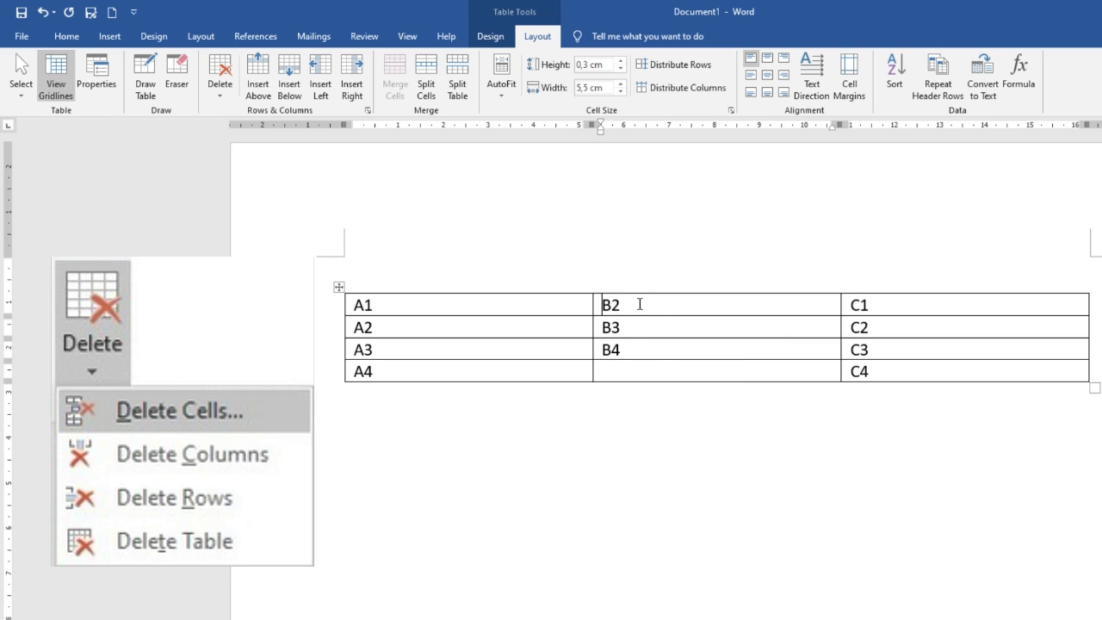
key("ctrl+z")
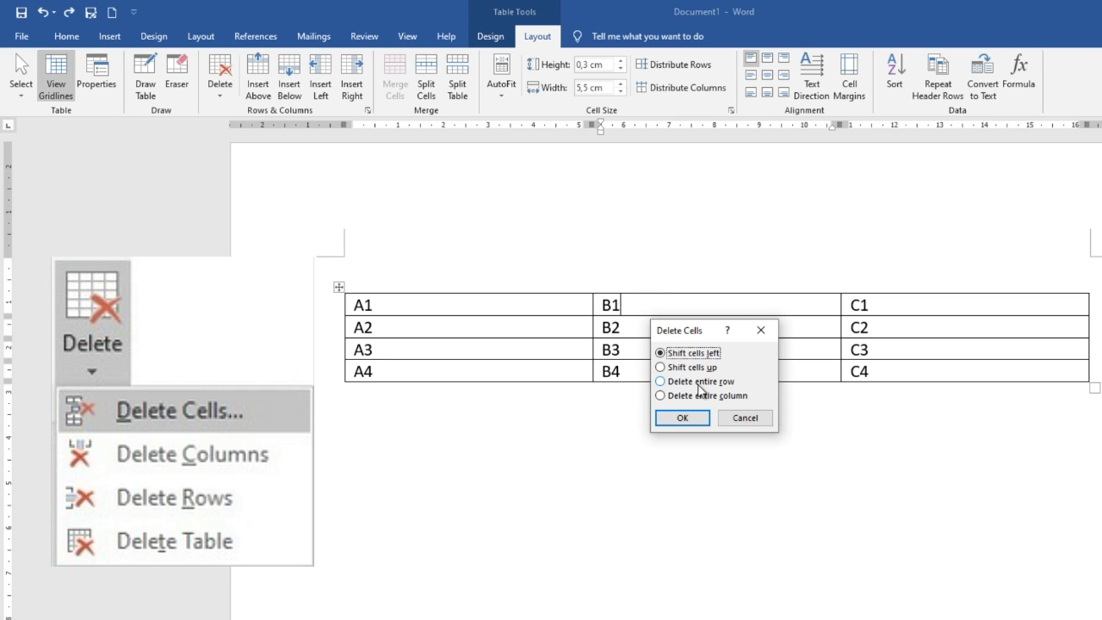
Delete the row containing cell B1 using the Delete entire row option, and undo the deletion
left_click(699, 386)
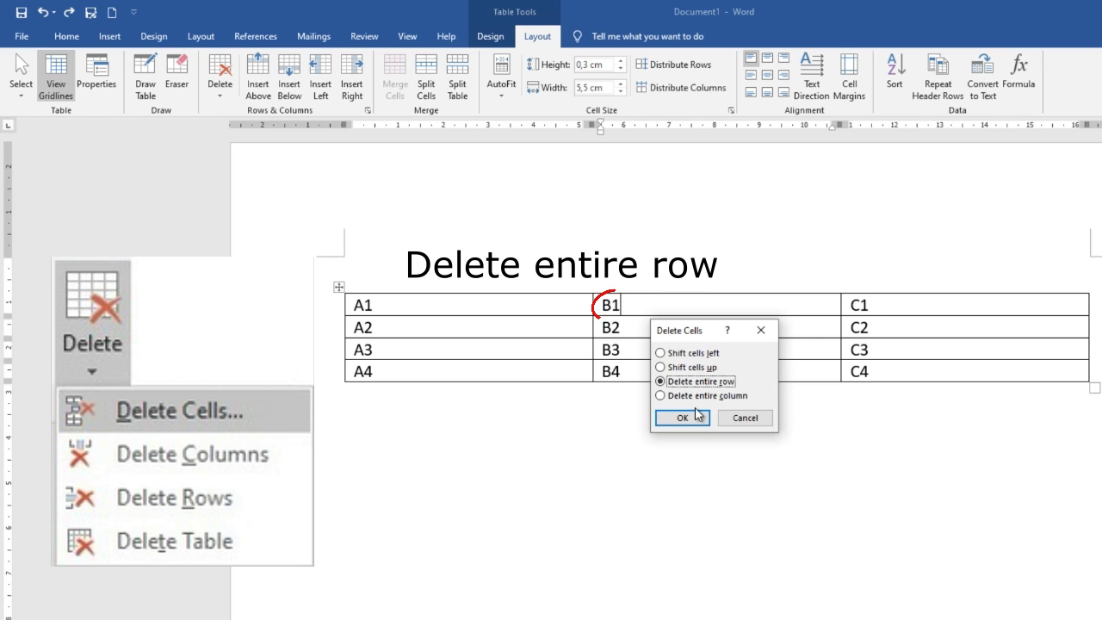
left_click(696, 415)
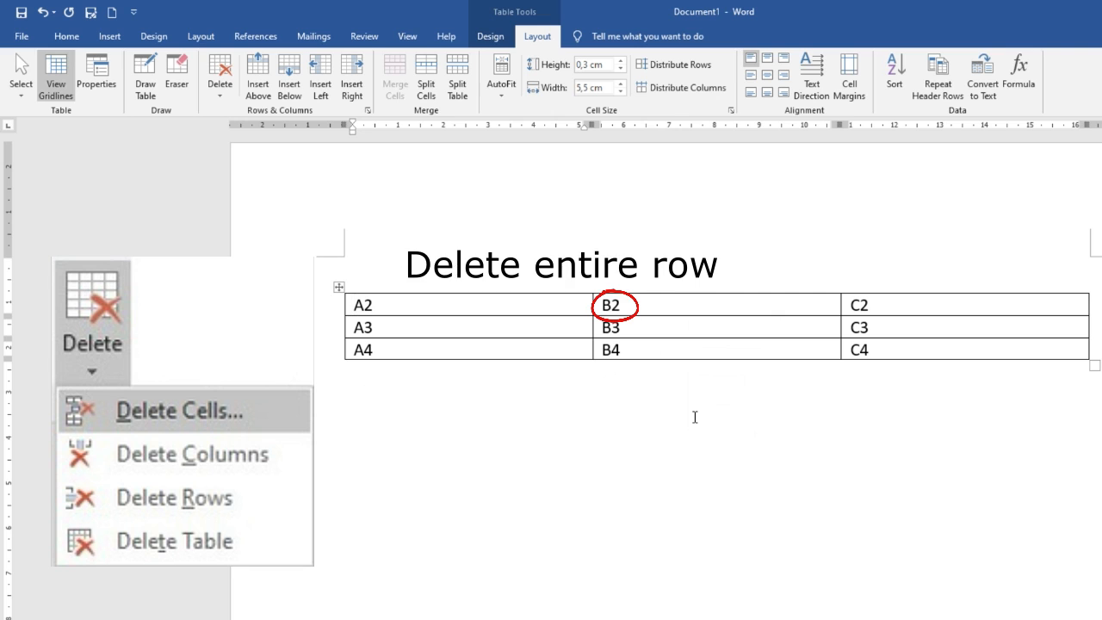
key("ctrl+z")
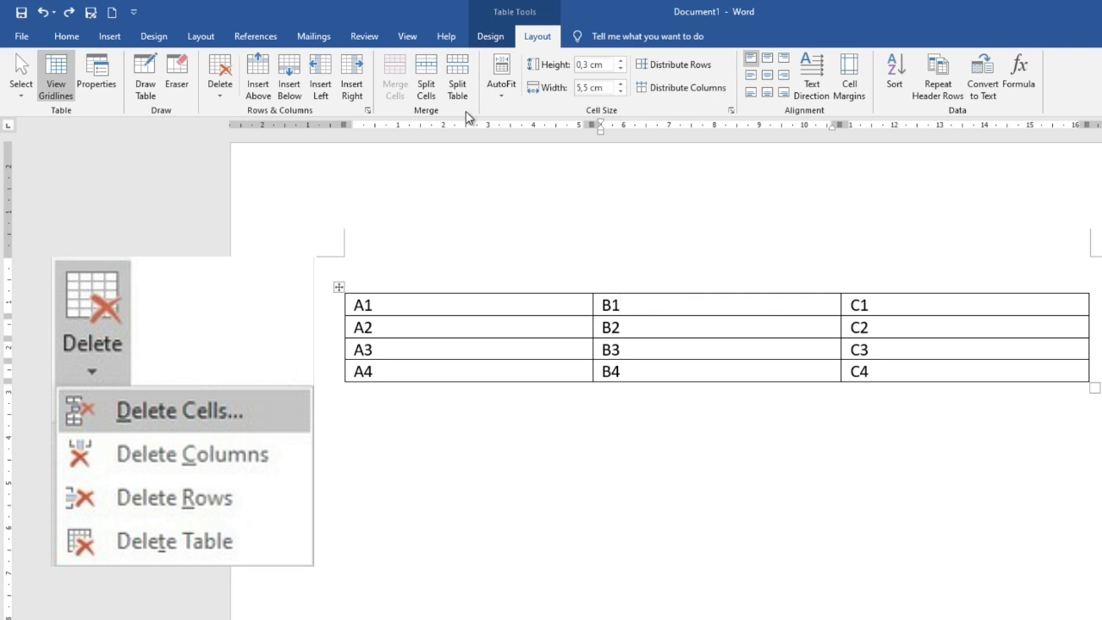
Delete the column containing cell B1 using the Delete entire column option of Delete Cells, and undo the deletion
left_click(220, 86)
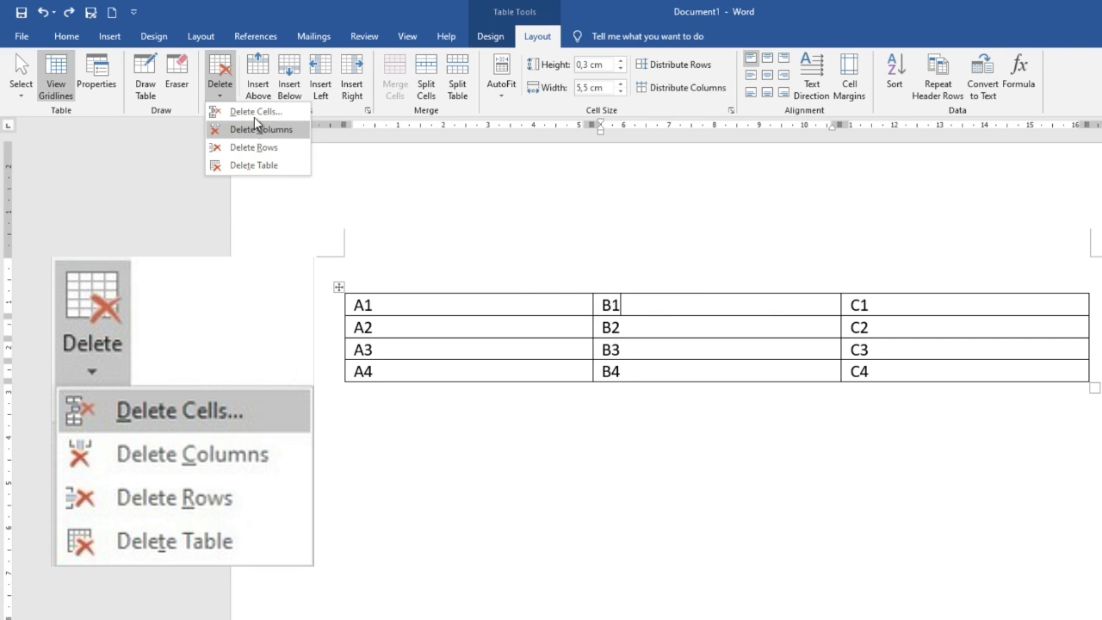
left_click(257, 111)
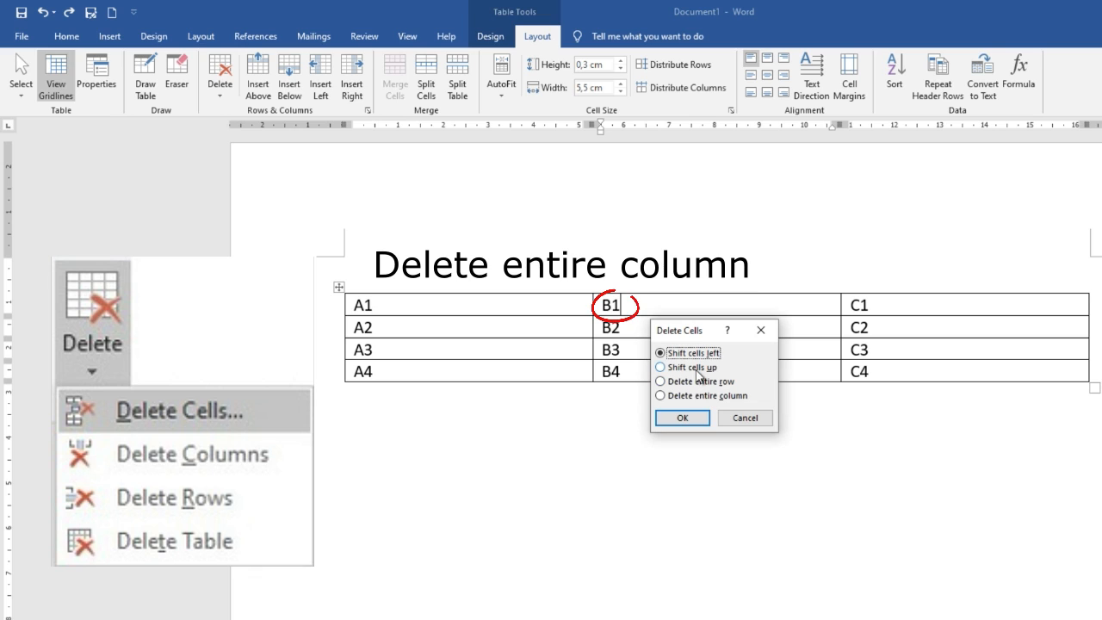
left_click(699, 395)
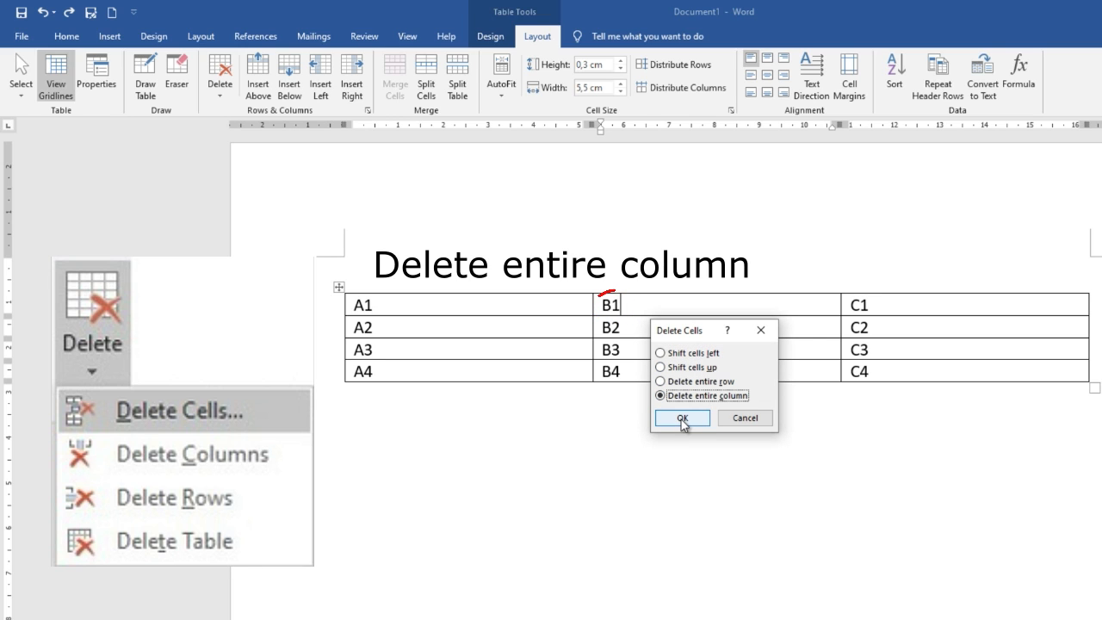
left_click(682, 419)
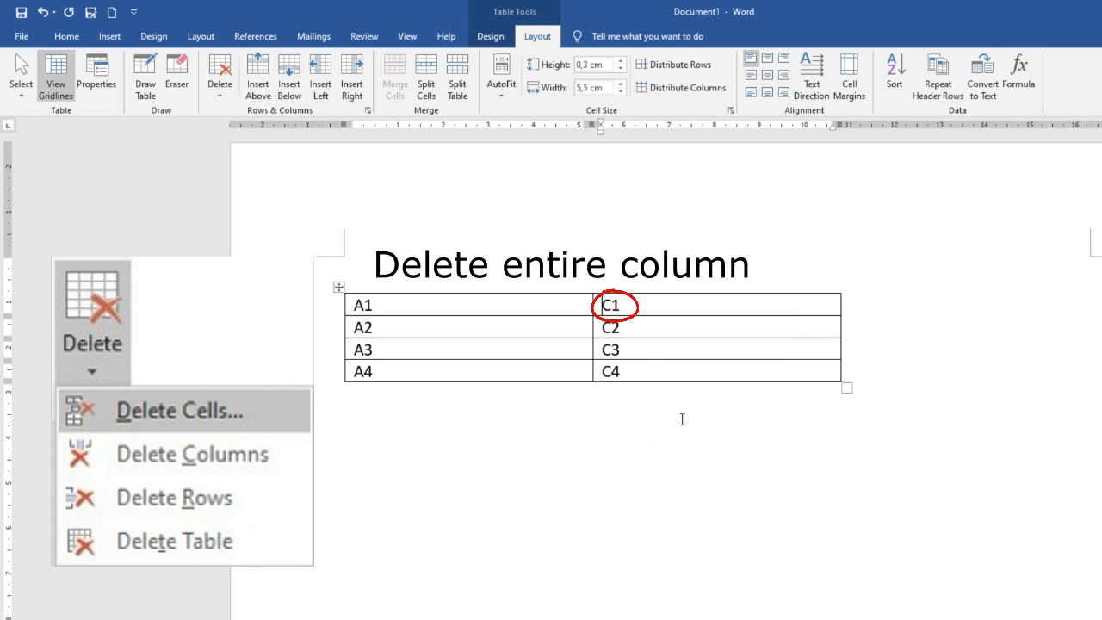
key("ctrl+z")
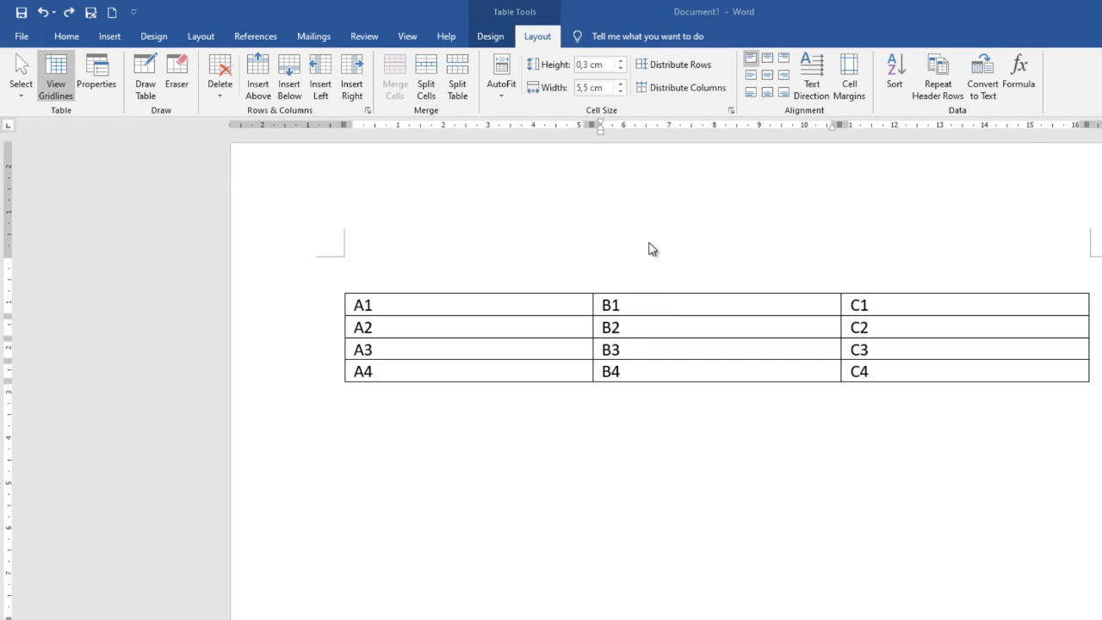
Delete the first column from cell A3 with the Delete Columns command, and undo the deletion
left_click(219, 83)
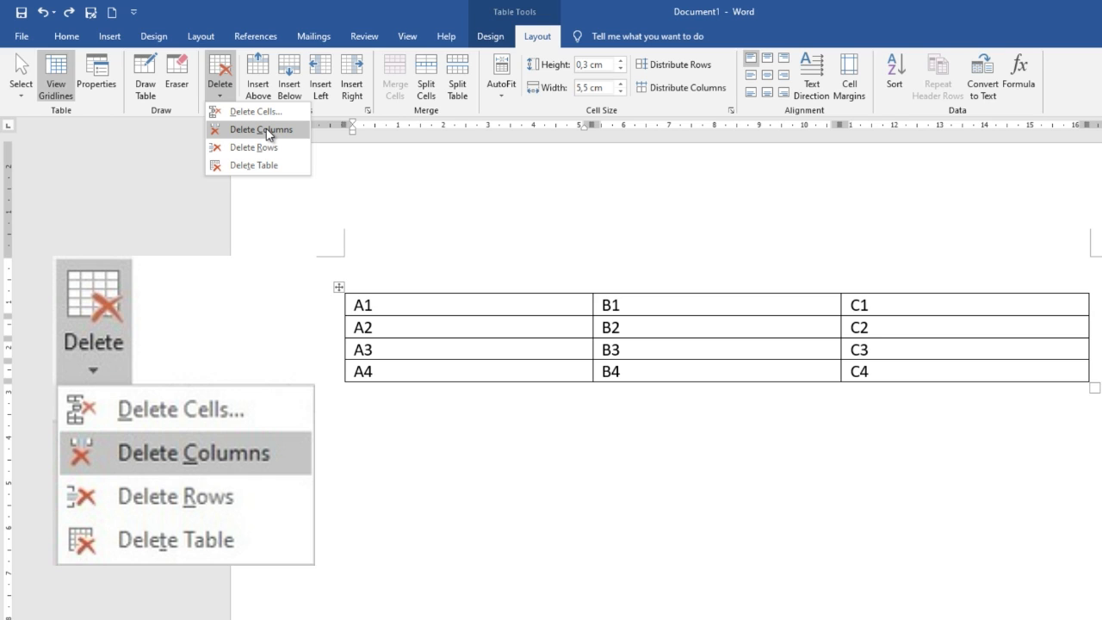
left_click(431, 362)
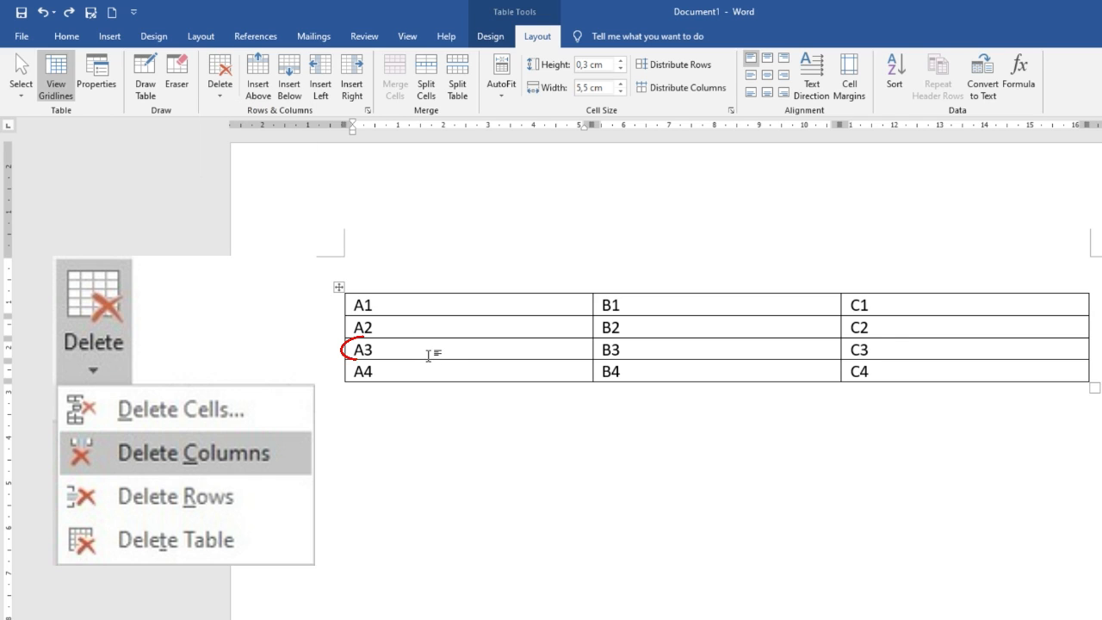
left_click(220, 86)
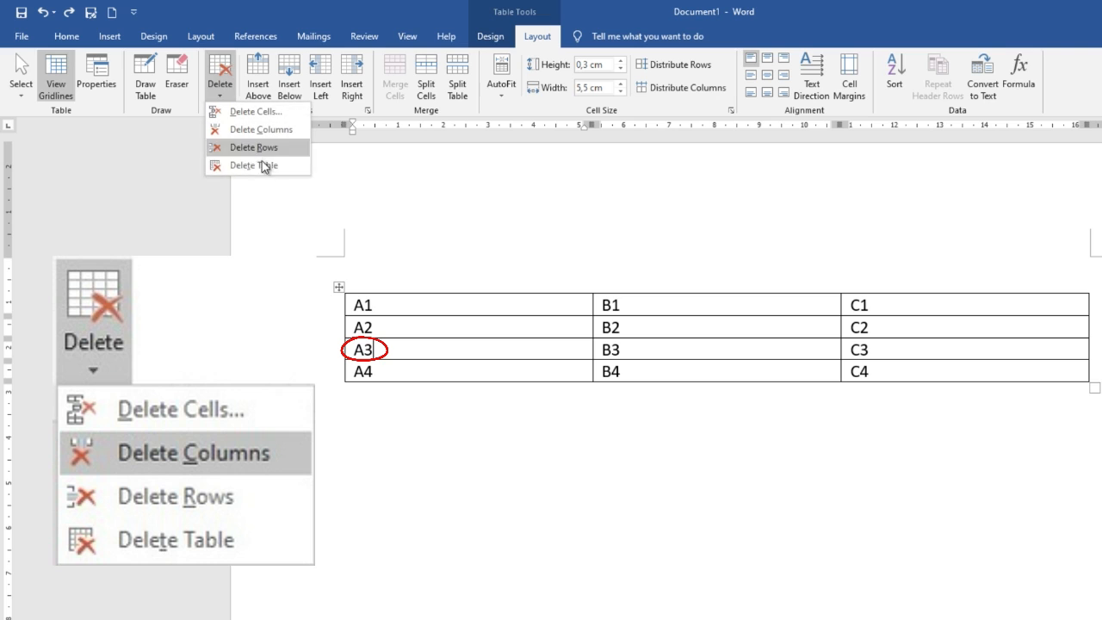
left_click(270, 133)
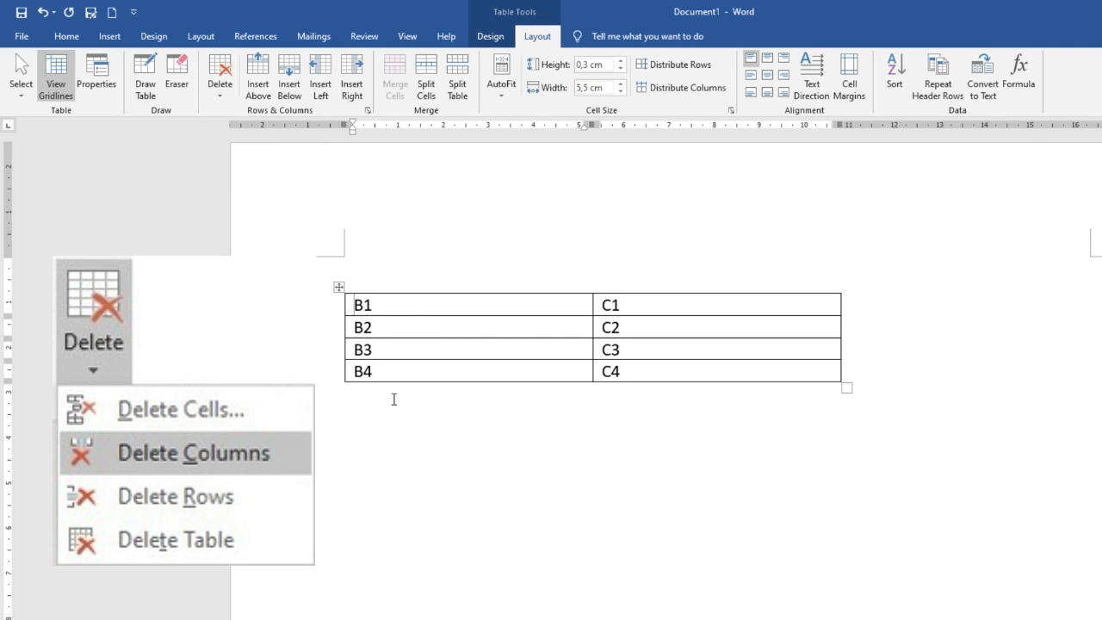
key("ctrl+z")
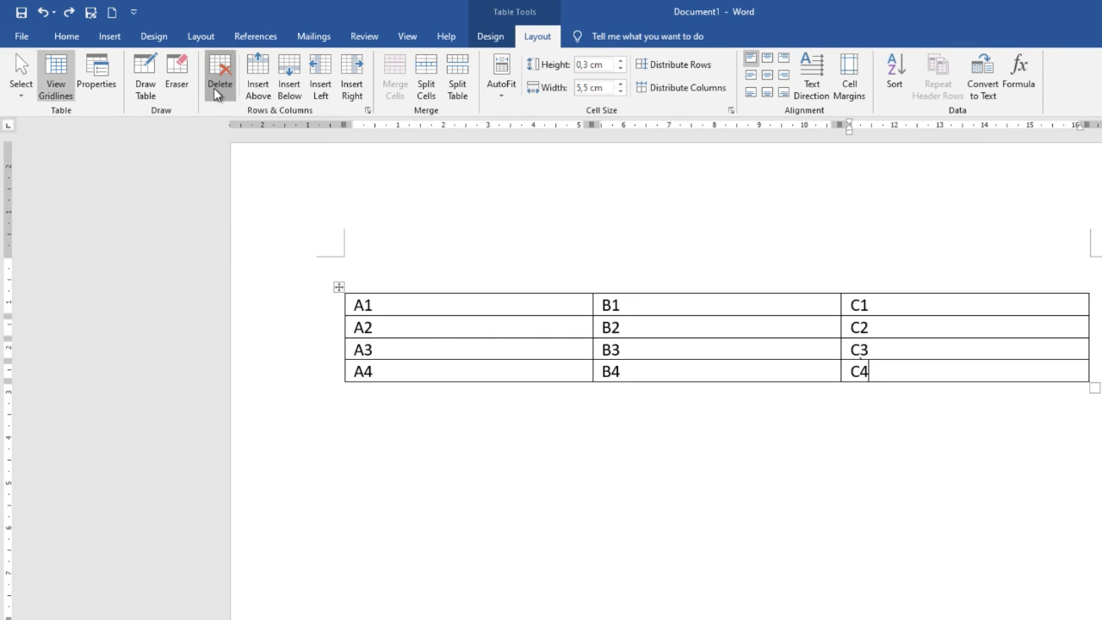
Delete the fourth row from cell C4 with the Delete Rows command, and undo the deletion
left_click(216, 91)
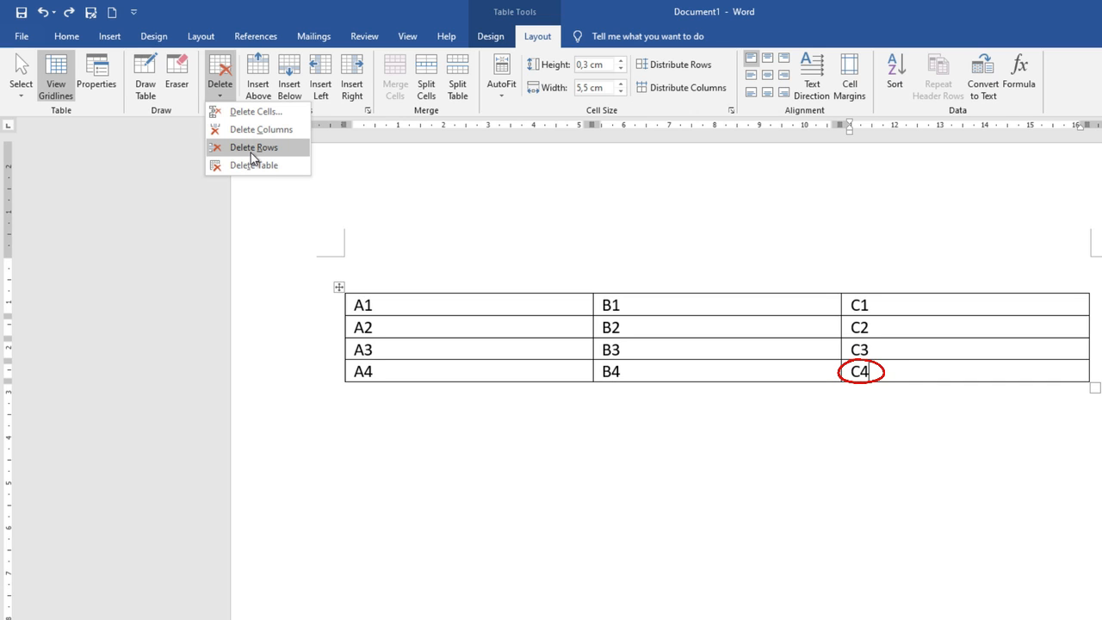
left_click(251, 153)
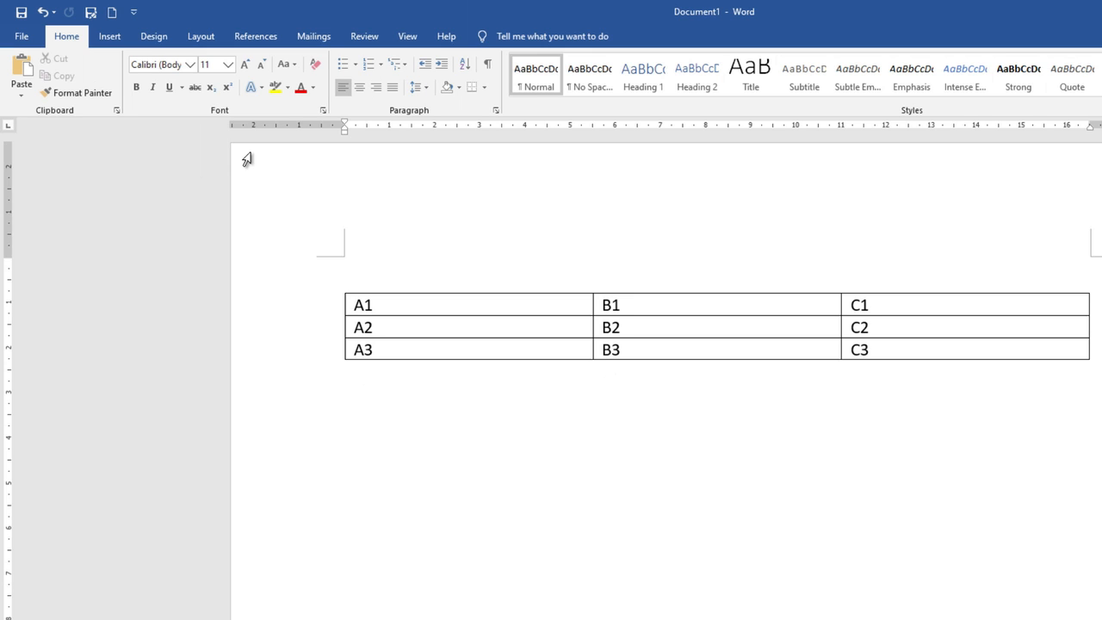
key("ctrl+z")
Delete the entire table with the Delete Table command, and undo the deletion
left_click(223, 99)
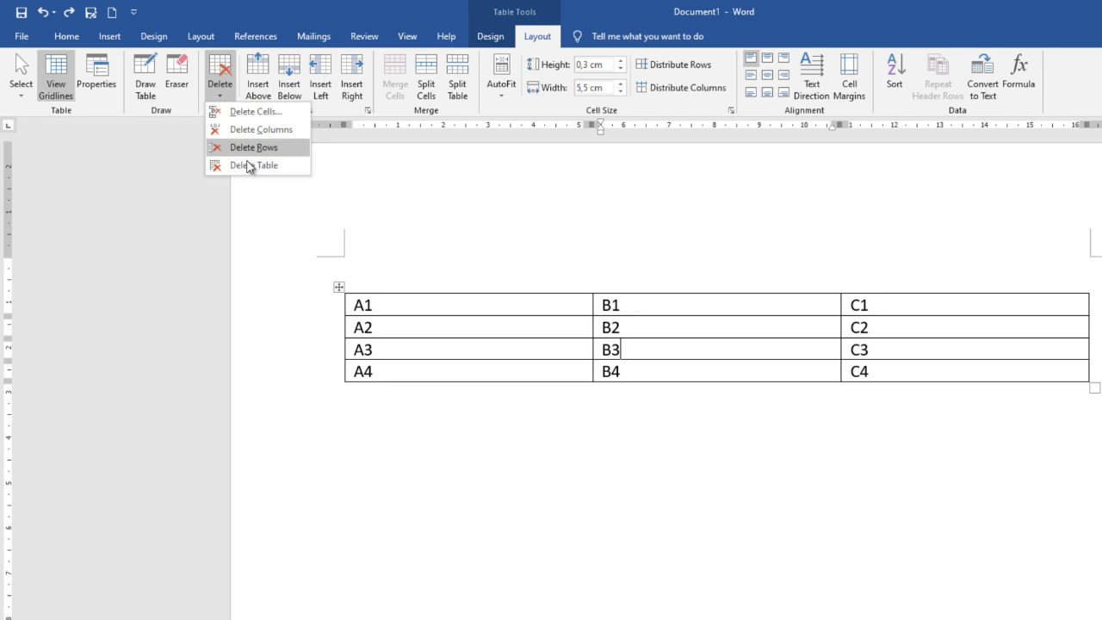
key("Escape")
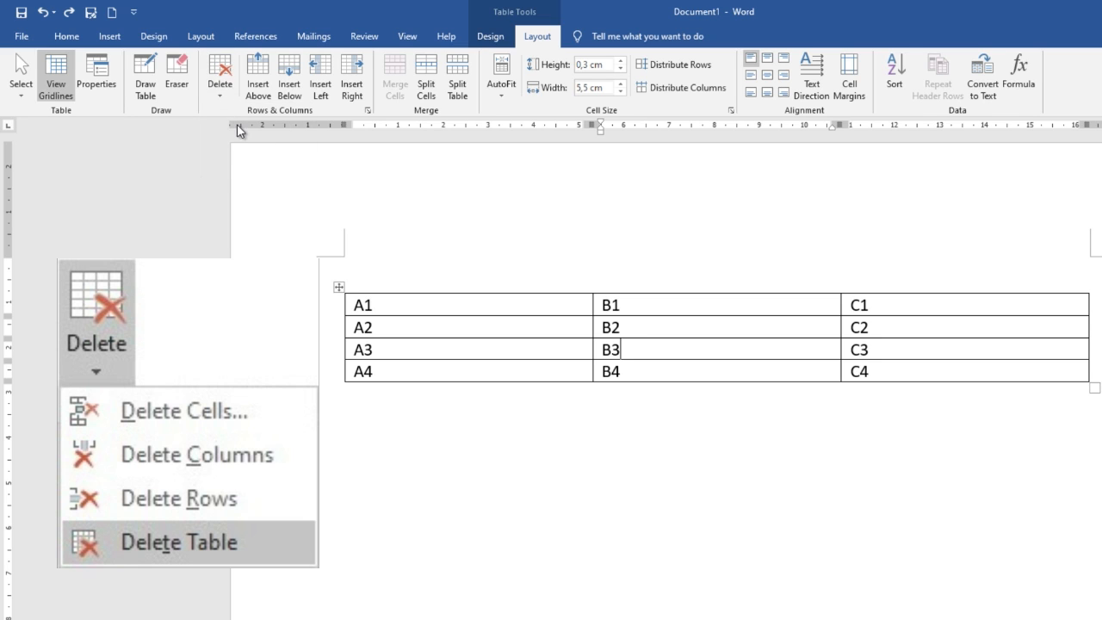
left_click(222, 94)
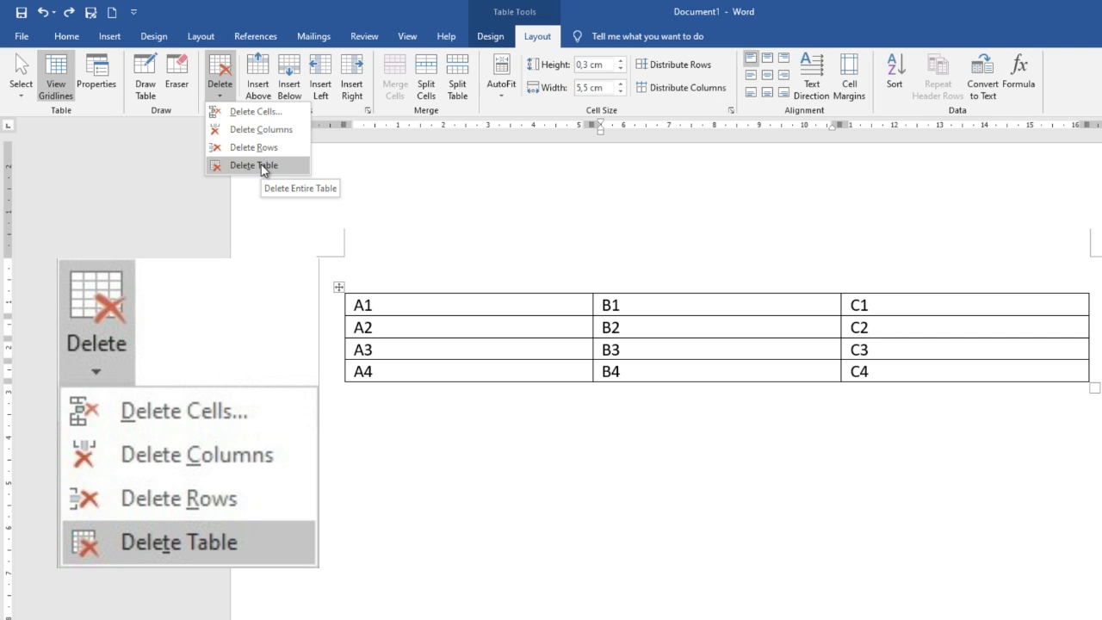
left_click(258, 165)
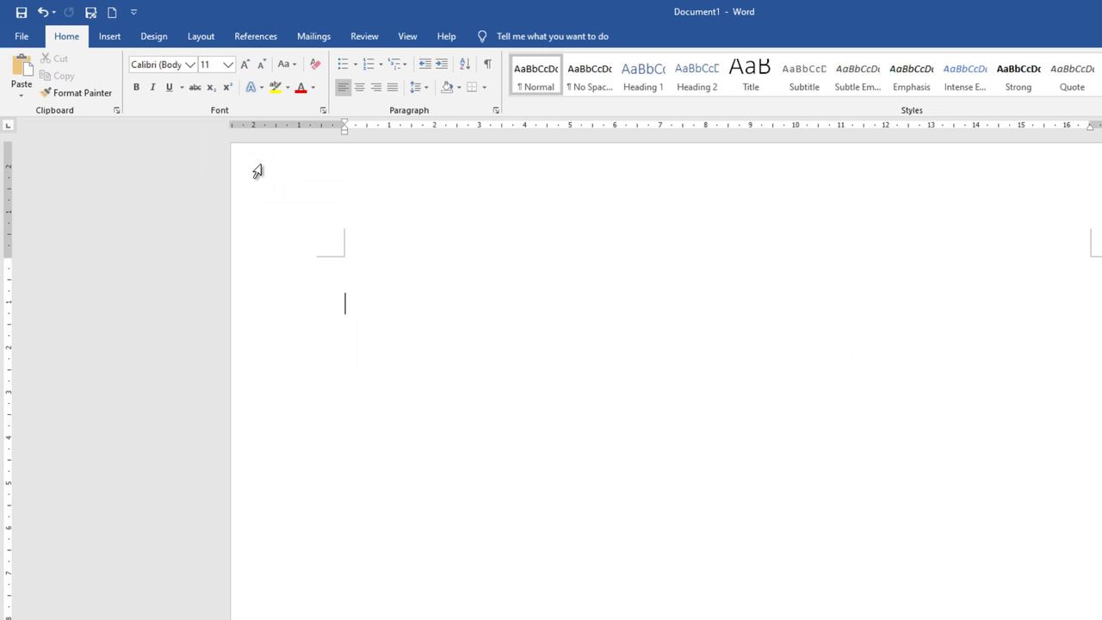
key("ctrl+z")
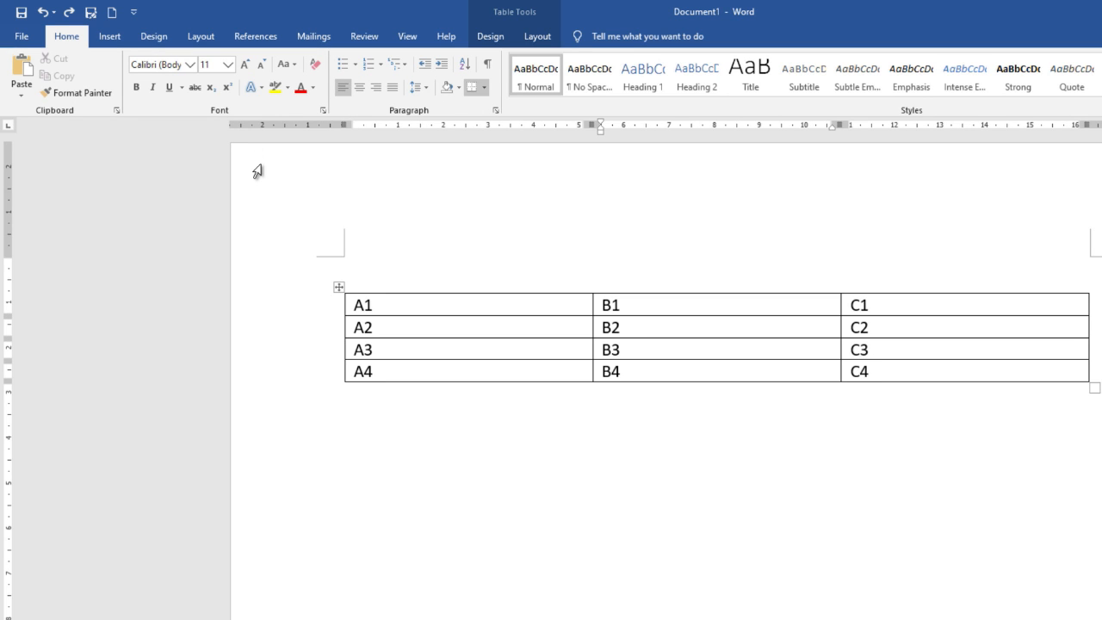
Insert an empty row above cell B2 and, separately, one below it, undoing each insertion
left_click(535, 39)
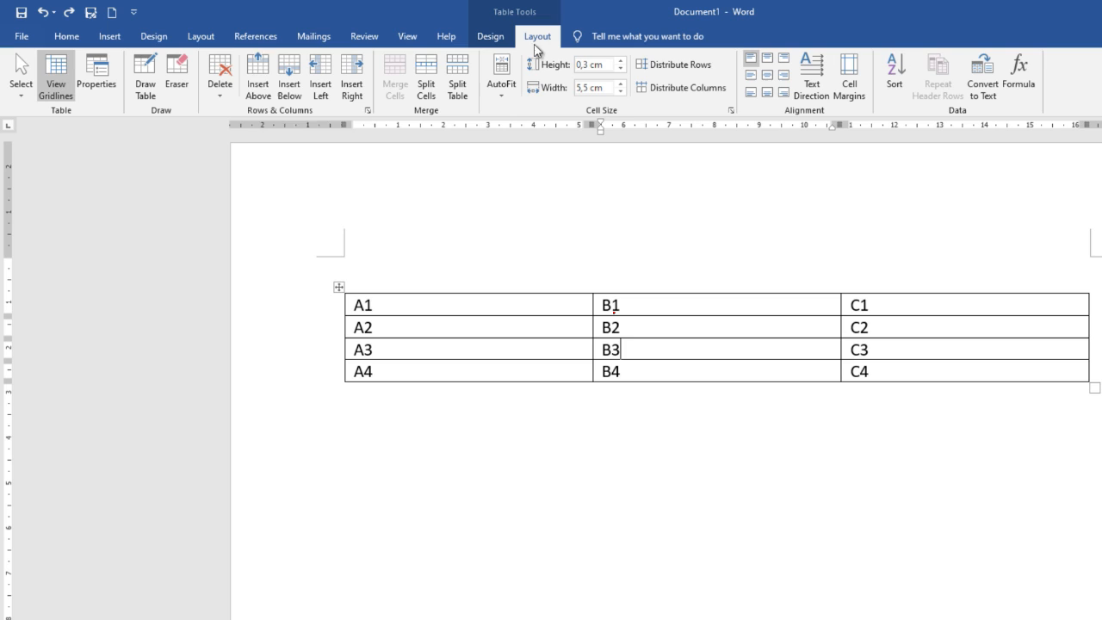
left_click(258, 86)
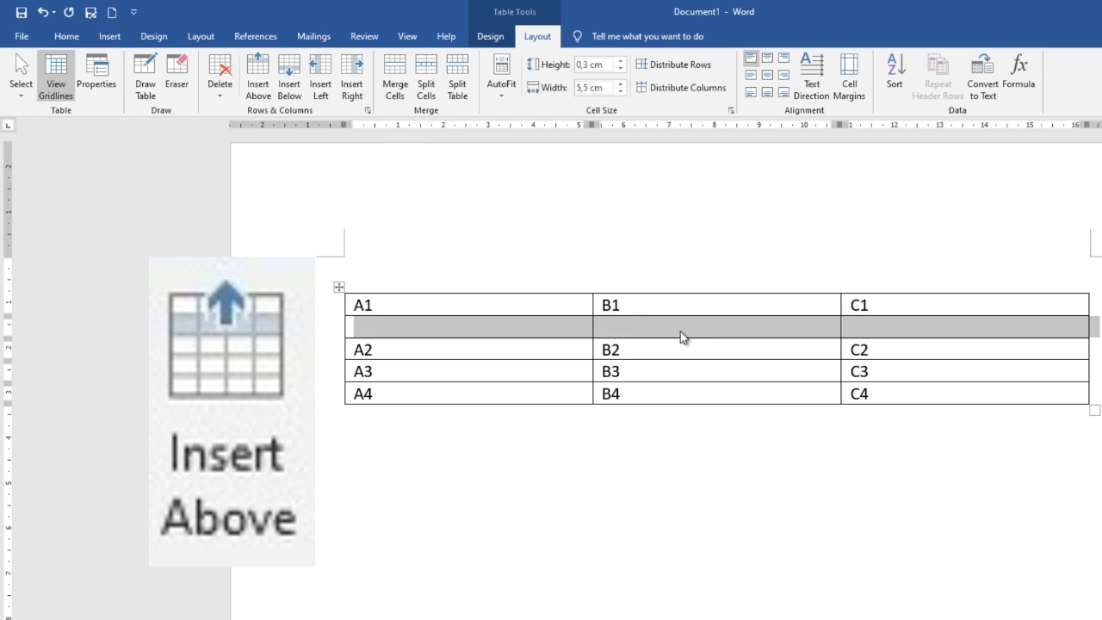
left_click(630, 351)
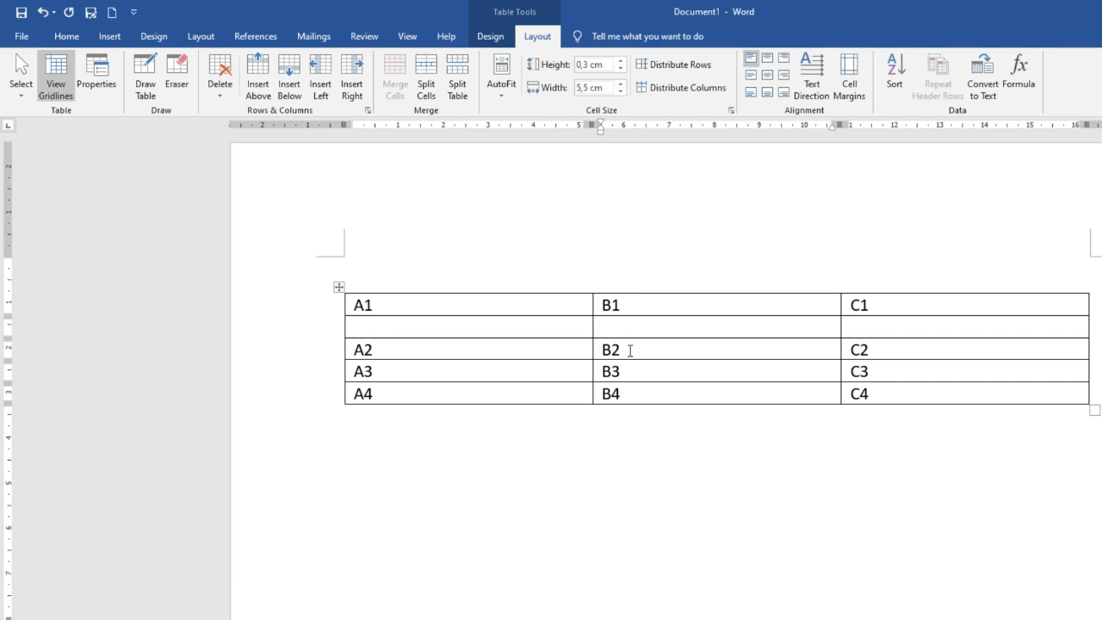
key("ctrl+z")
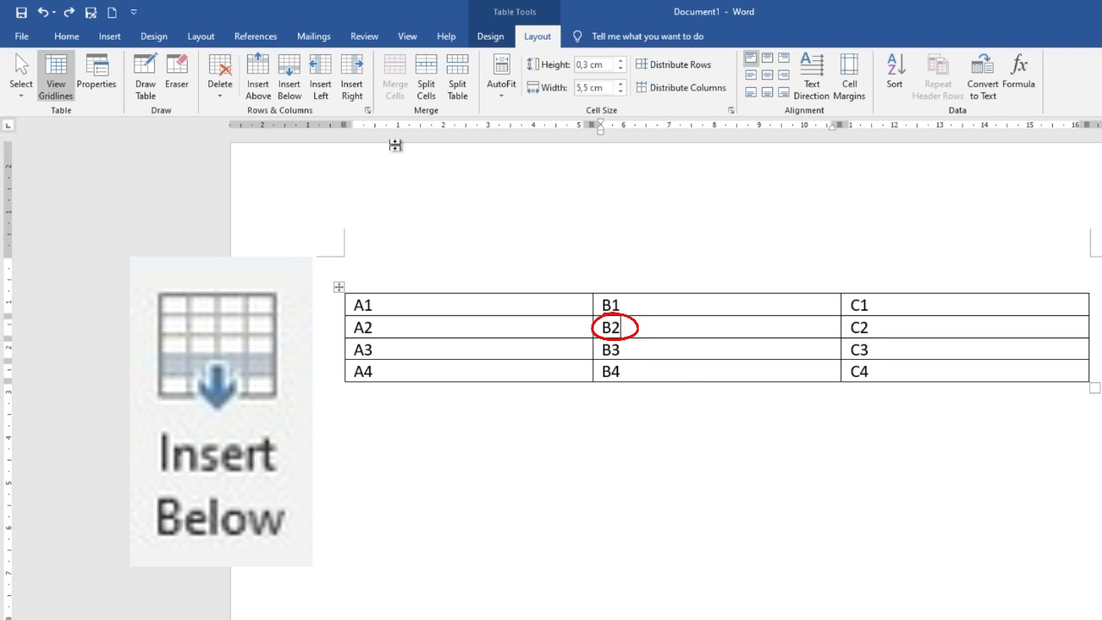
left_click(299, 80)
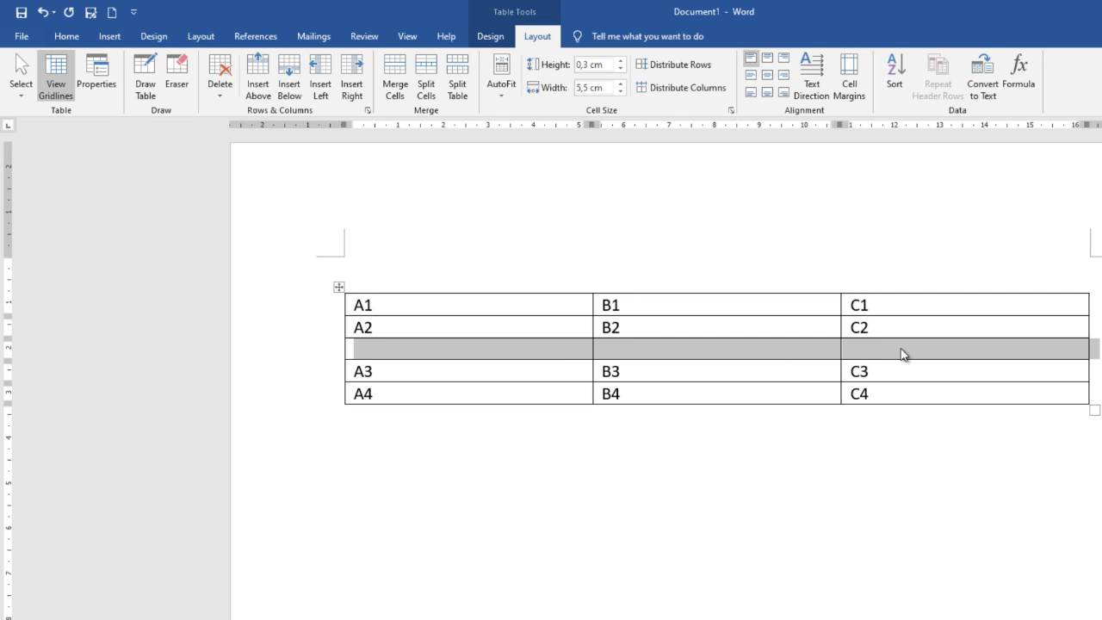
key("ctrl+z")
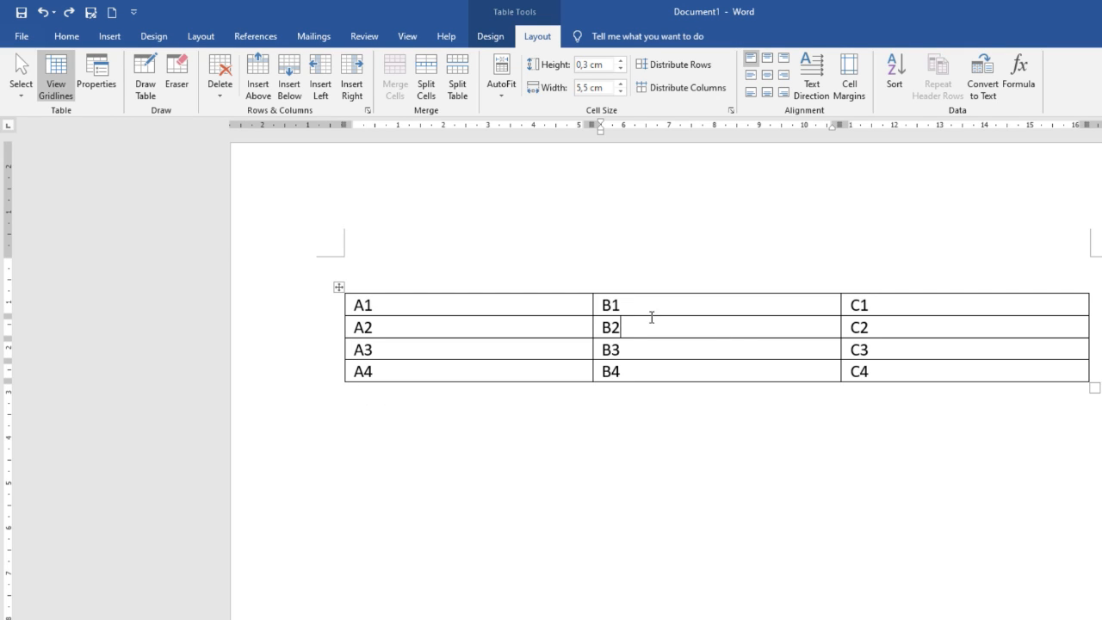
Insert an empty column to the left of cell B2 and, separately, one to its right, undoing each insertion
left_click(323, 83)
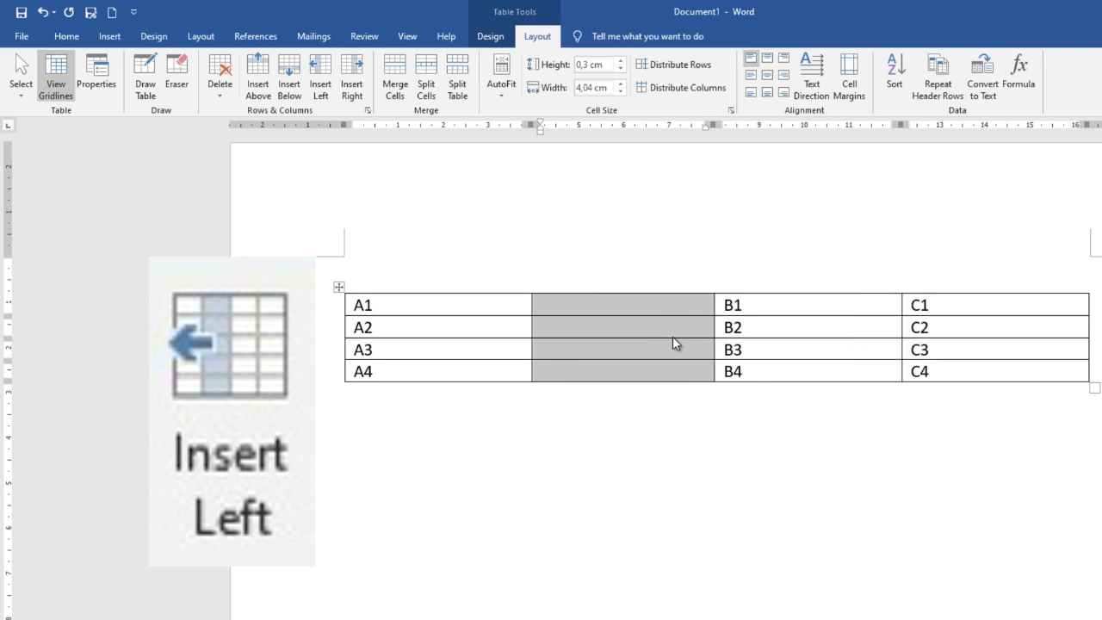
key("ctrl+z")
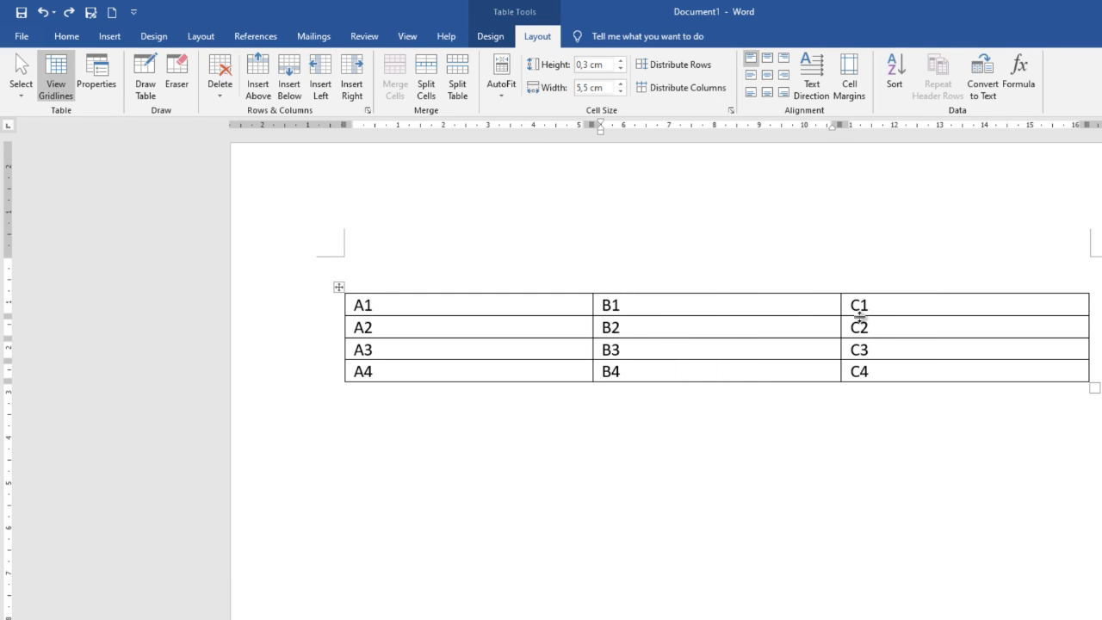
left_click(357, 76)
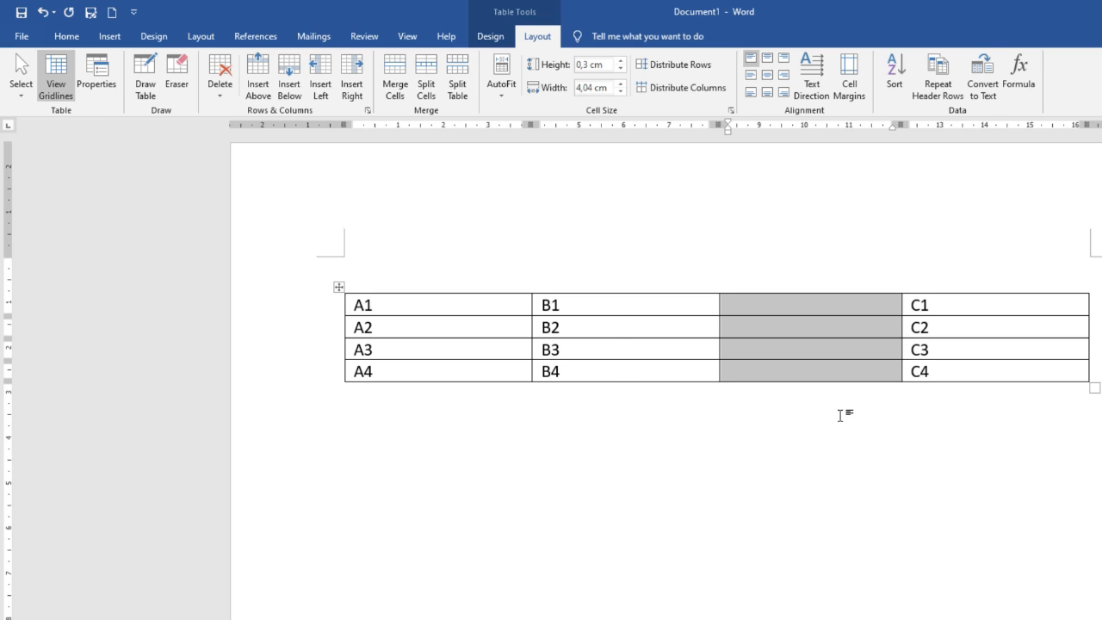
key("ctrl+z")
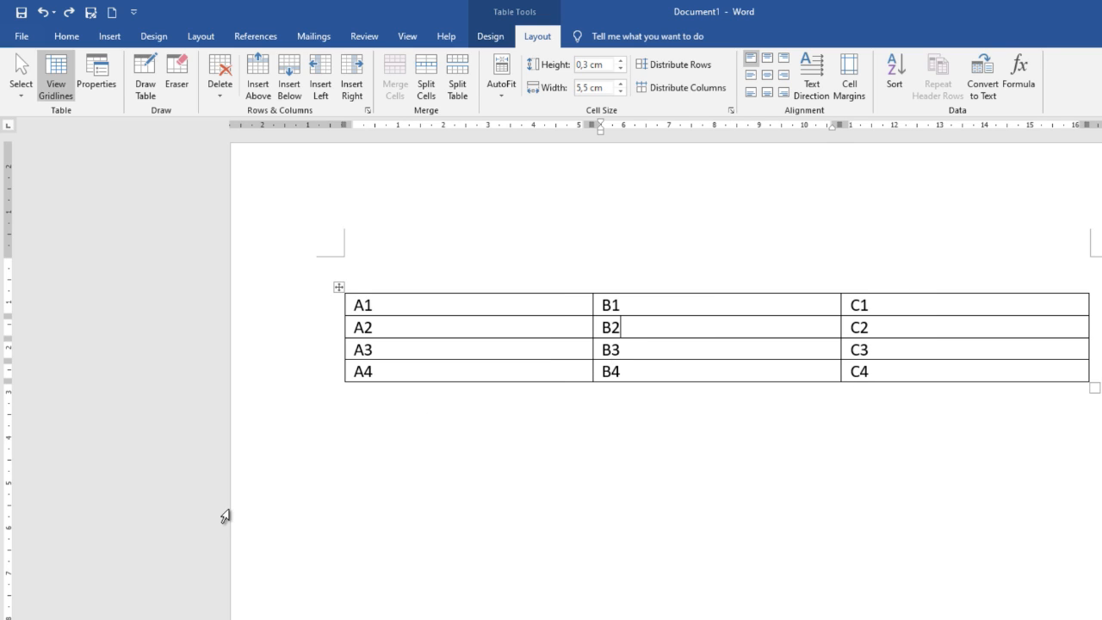
Merge cells A1 and B1 in the first row, and undo the merge
left_click(444, 369)
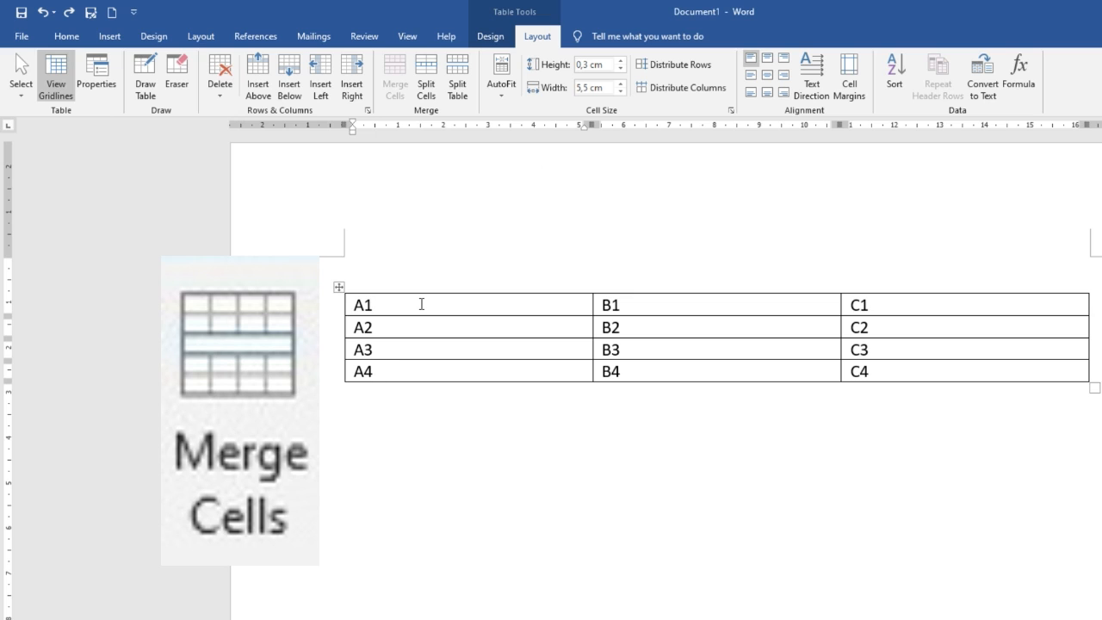
left_click(632, 306)
left_click(550, 306, "shift")
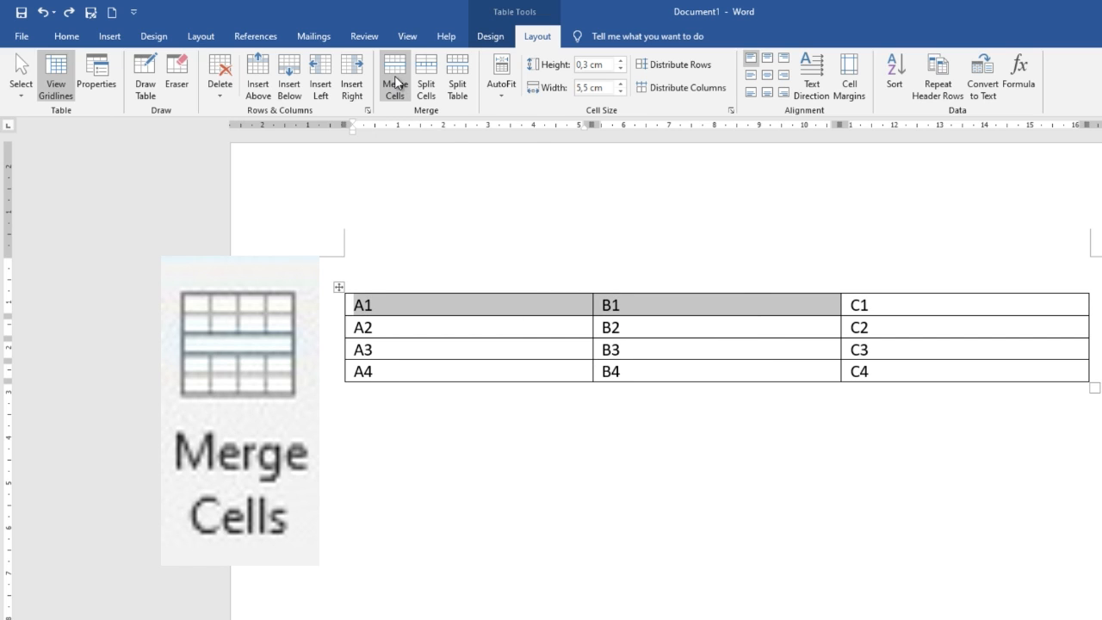
left_click(394, 75)
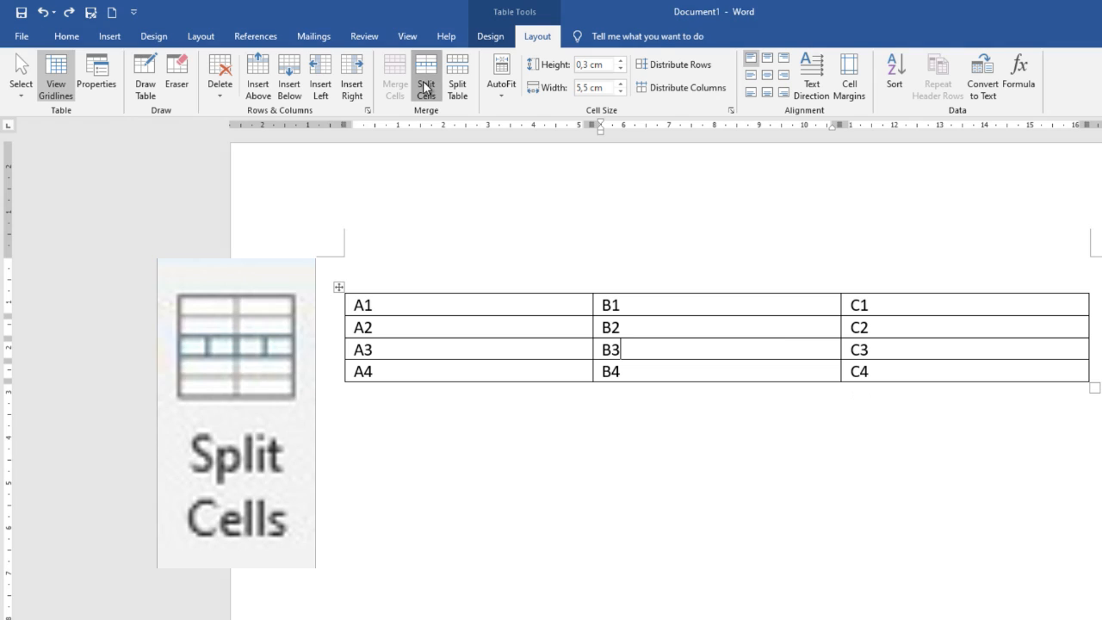
Split cell B3 into 3 columns and 2 rows, and undo the split
left_click(425, 83)
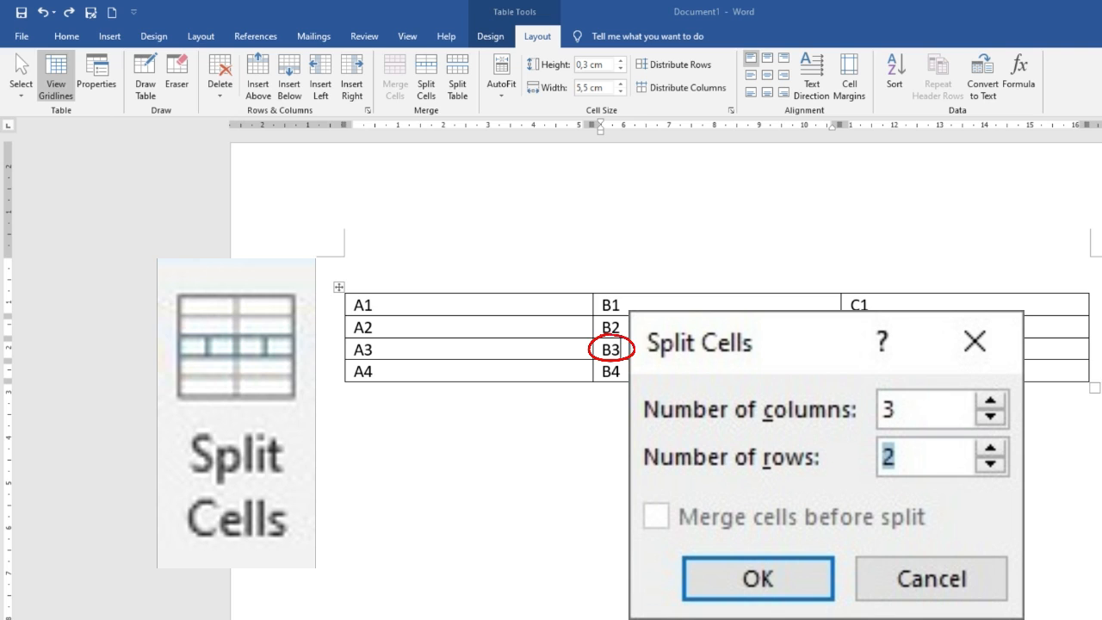
left_click(703, 414)
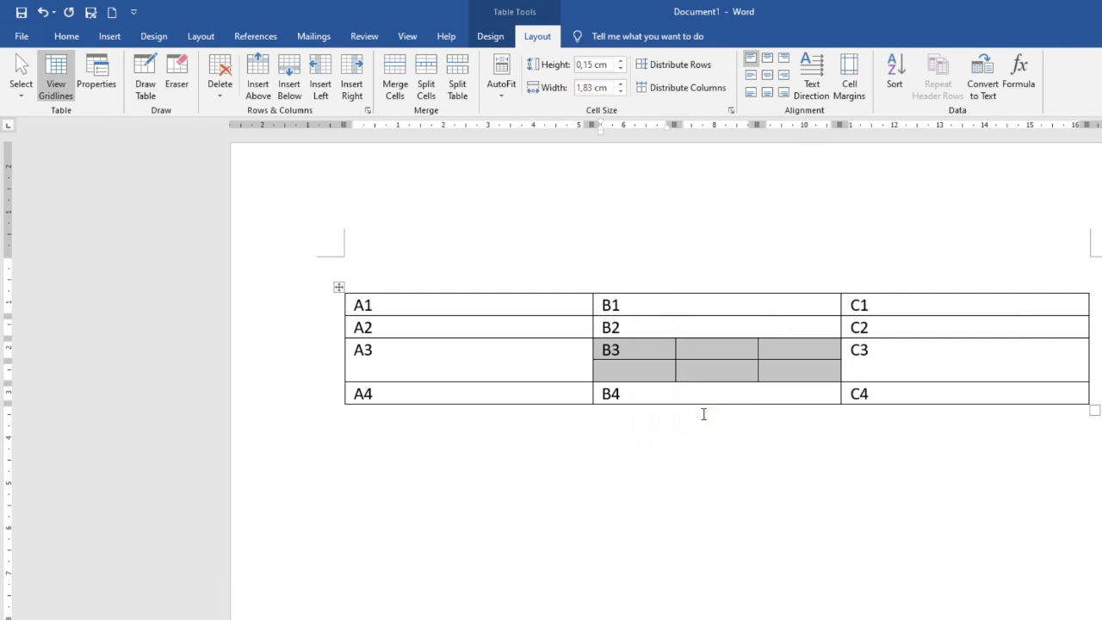
left_click(663, 347)
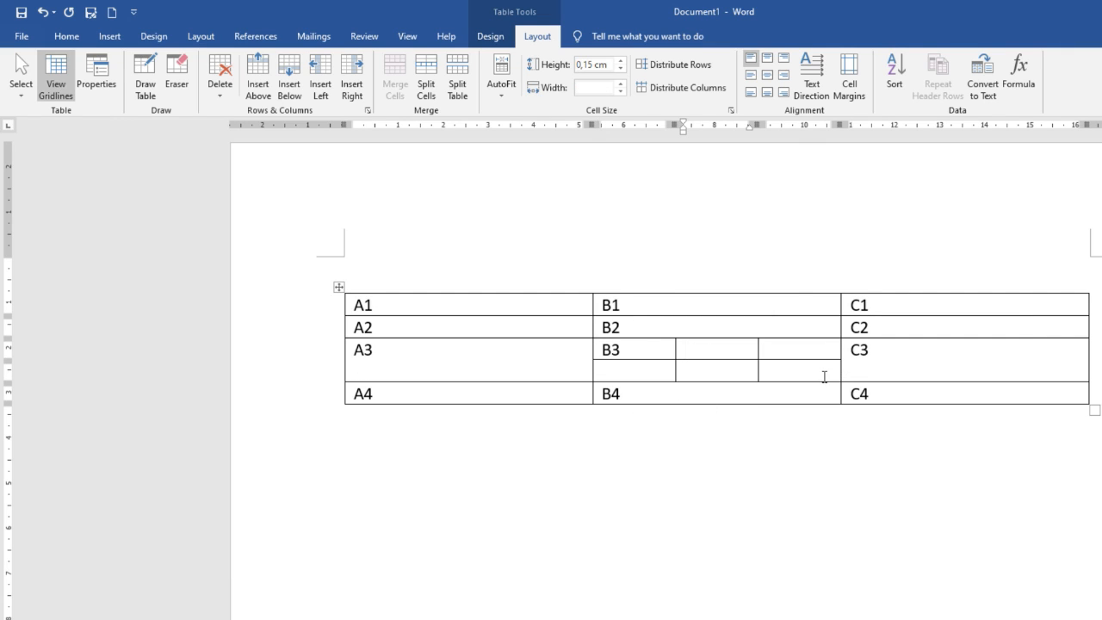
key("ctrl+z")
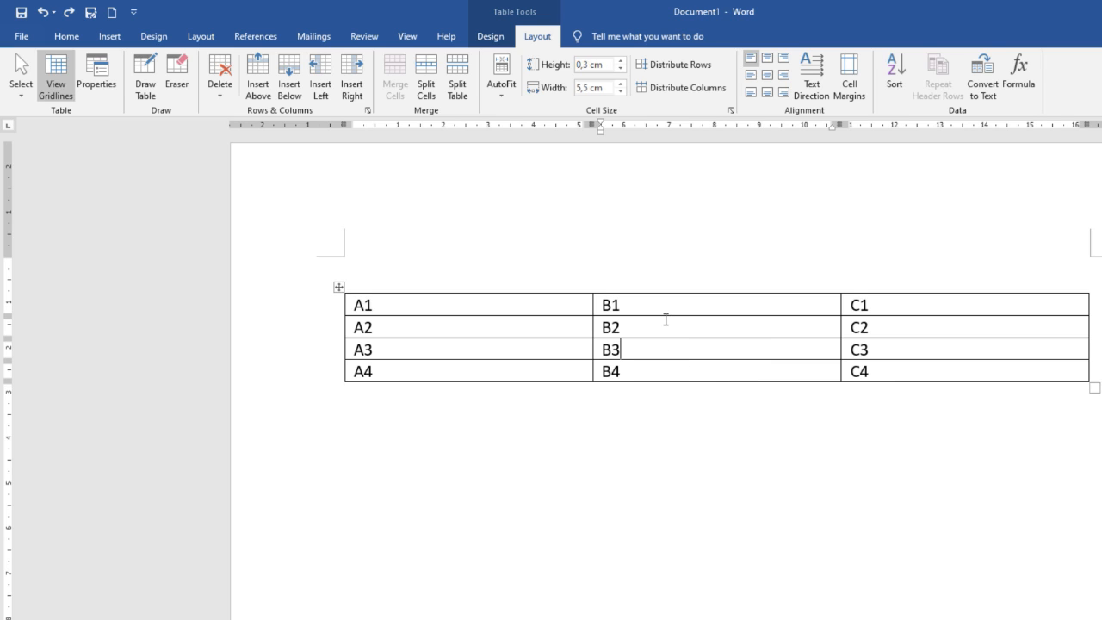
Split the table into two at the row containing A2
left_click(665, 320)
left_click(415, 325)
left_click(467, 90)
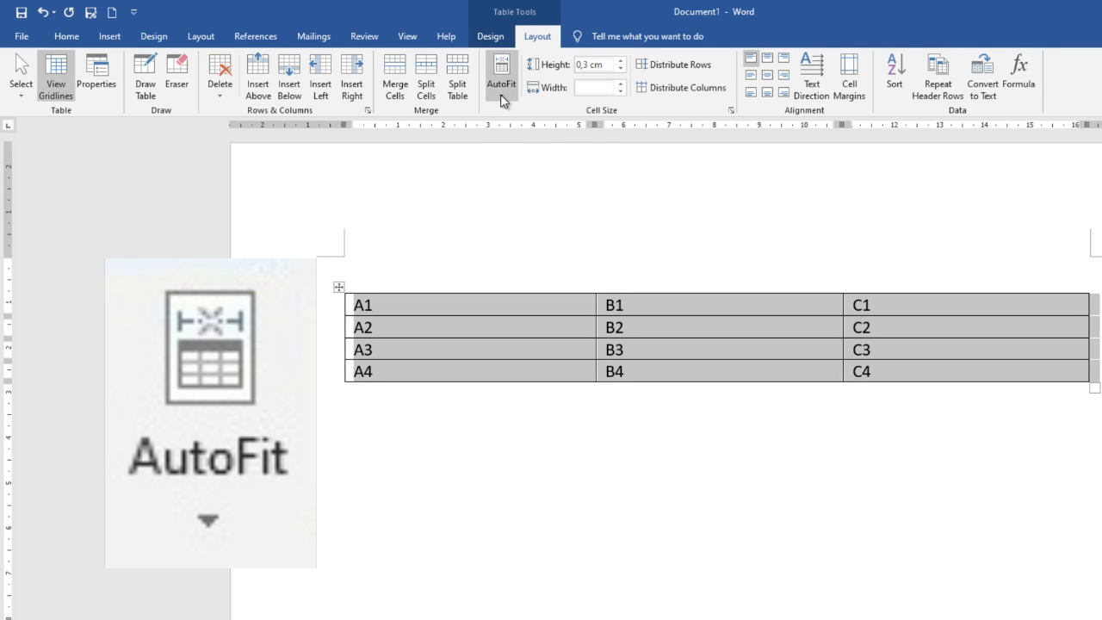
AutoFit the table to its contents and test the resizing by appending 111 to cell A1 and removing it again
left_click(501, 86)
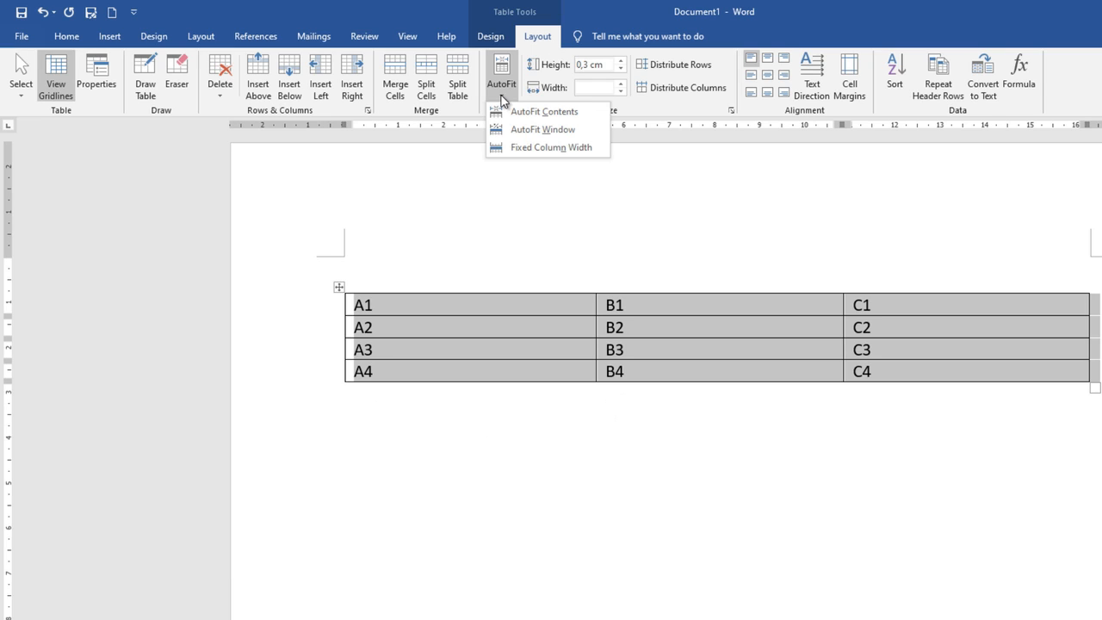
left_click(504, 113)
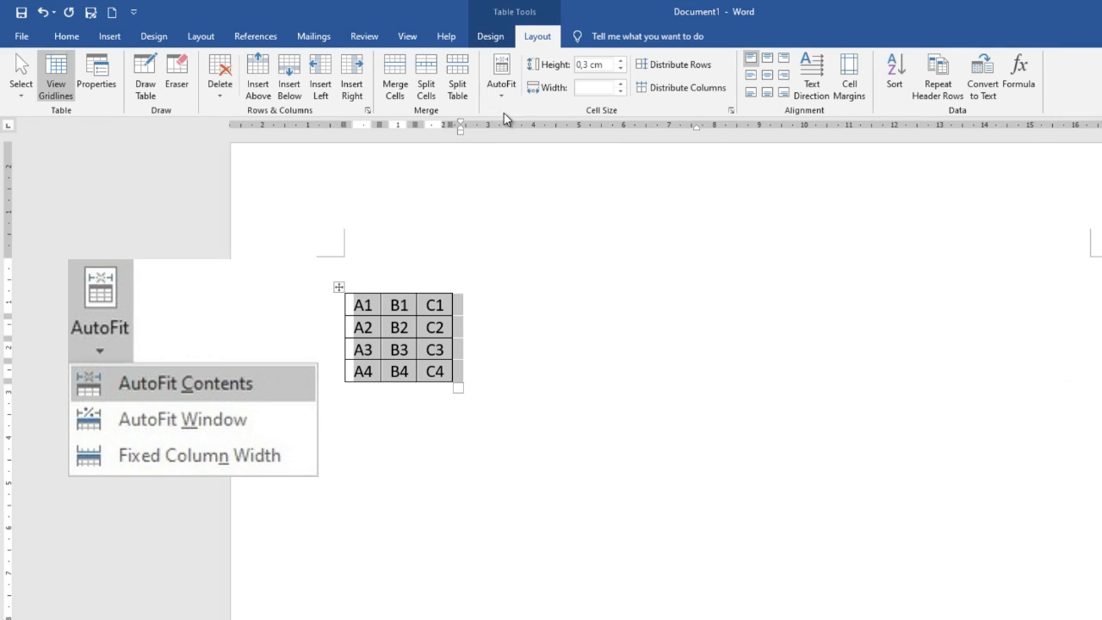
left_click(365, 307)
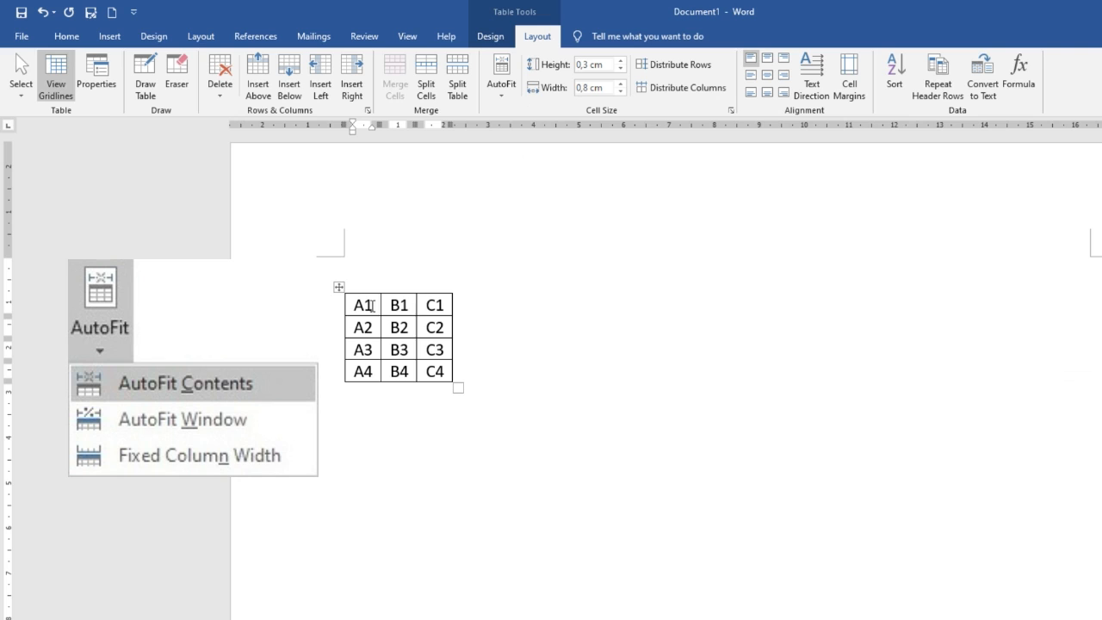
type("111")
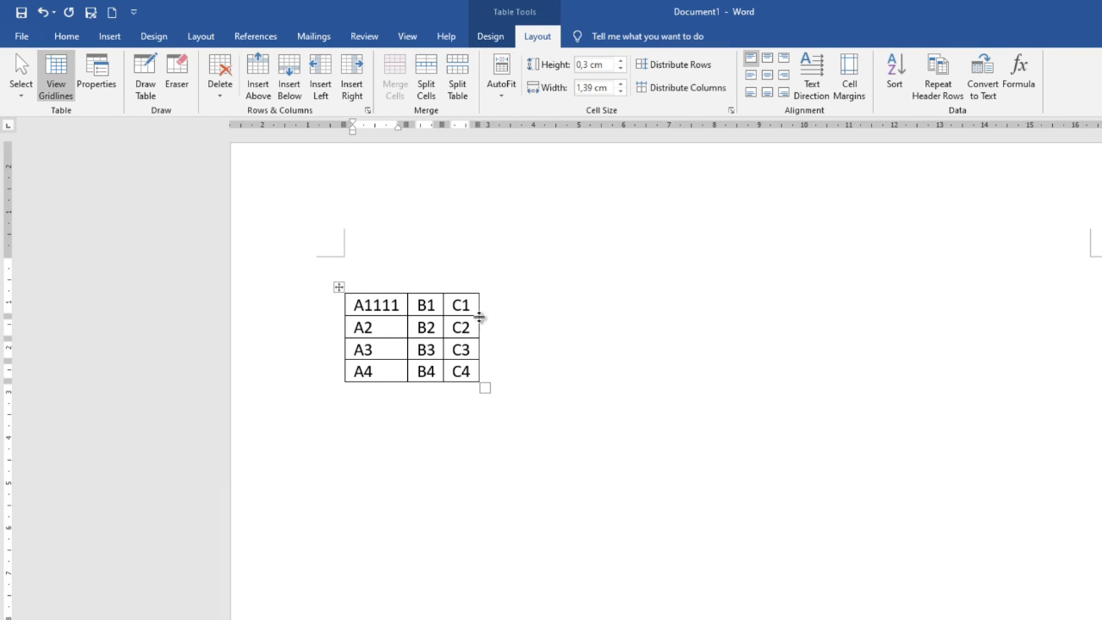
key("BackSpace")
key("BackSpace")
key("BackSpace")
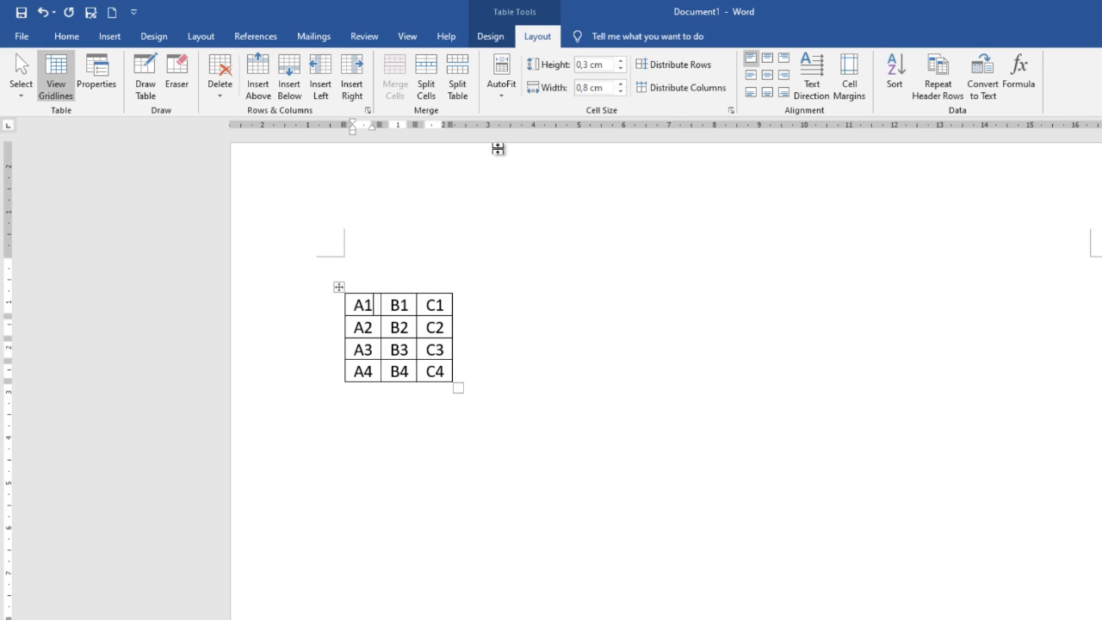
AutoFit the table to the window width, and set it to Fixed Column Width
left_click(512, 97)
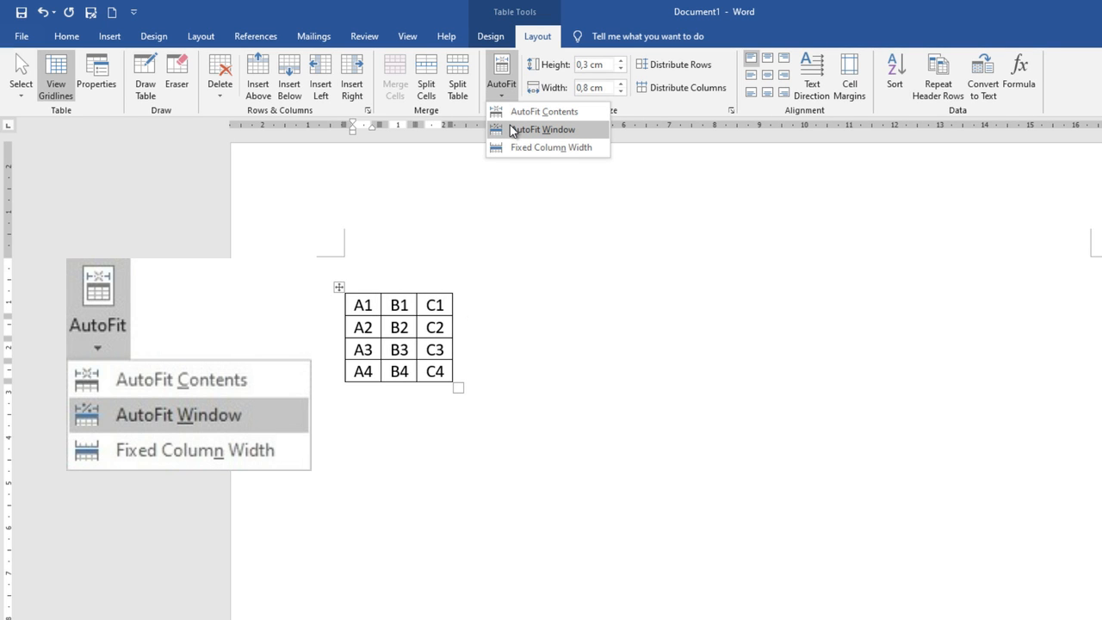
left_click(514, 129)
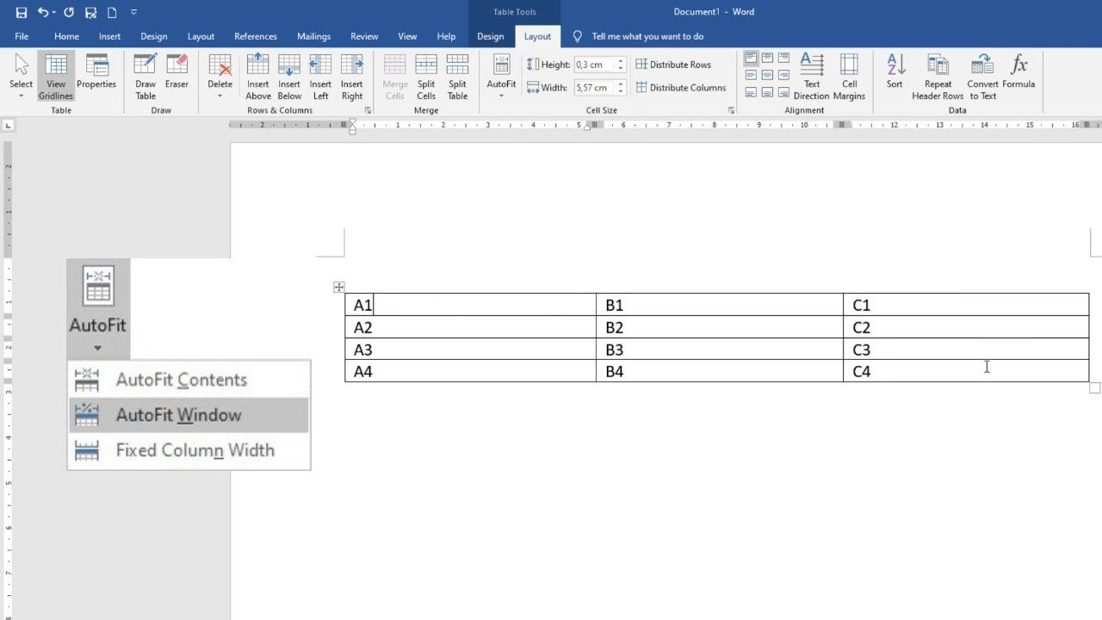
left_click(505, 93)
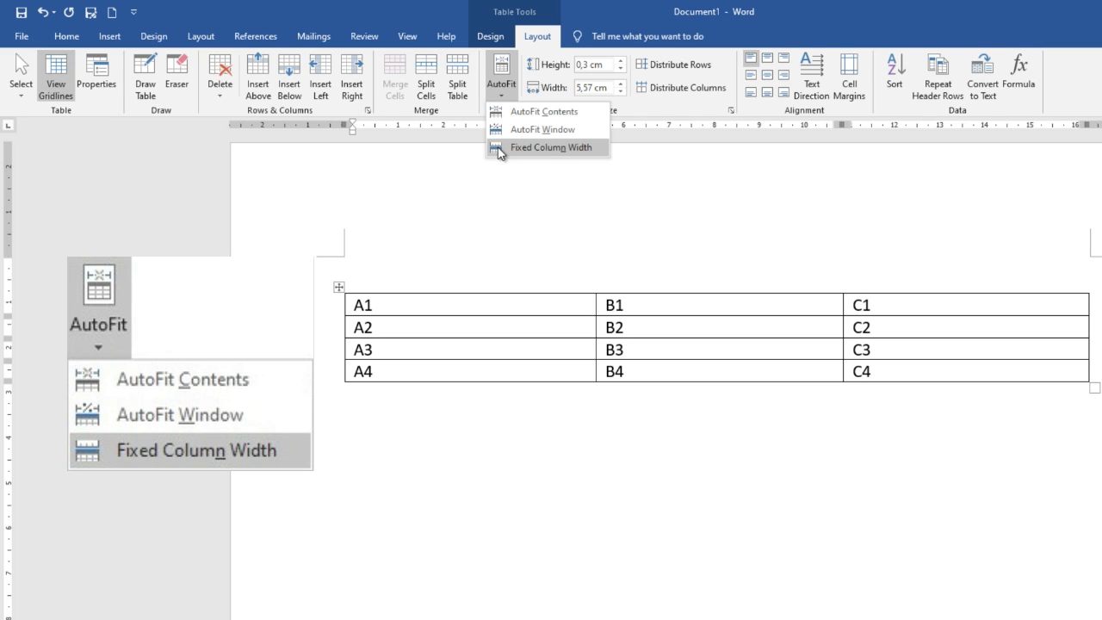
left_click(551, 148)
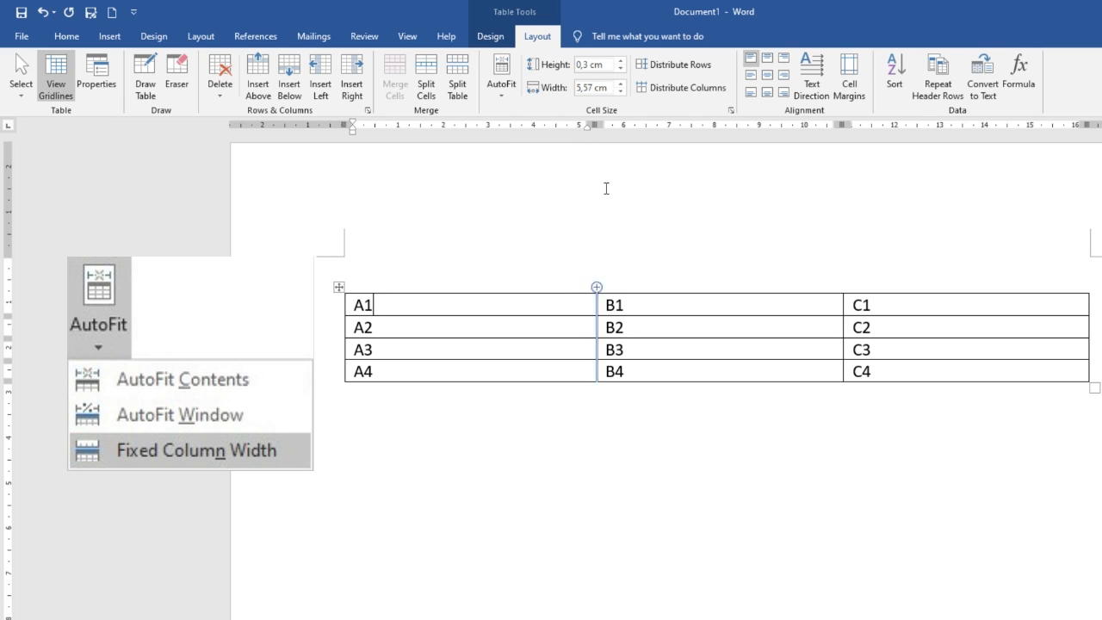
Narrow the first column to about 4.74 cm and the second to about 4.5 cm, and narrow the third column as well
left_click_drag(590, 120, 553, 120)
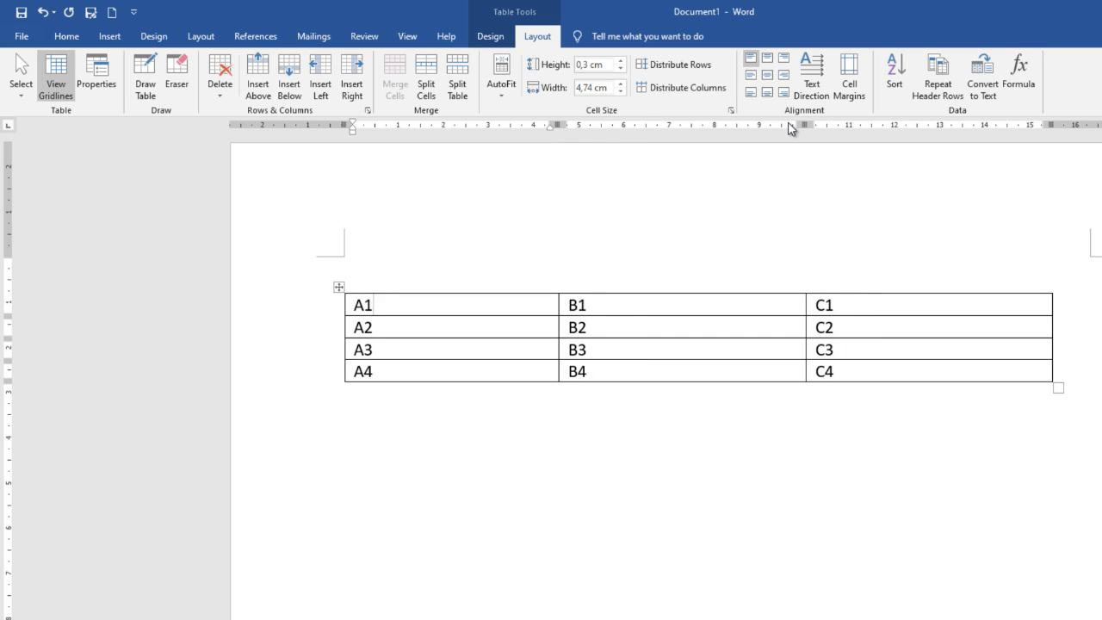
left_click_drag(804, 125, 759, 126)
left_click_drag(1007, 126, 895, 152)
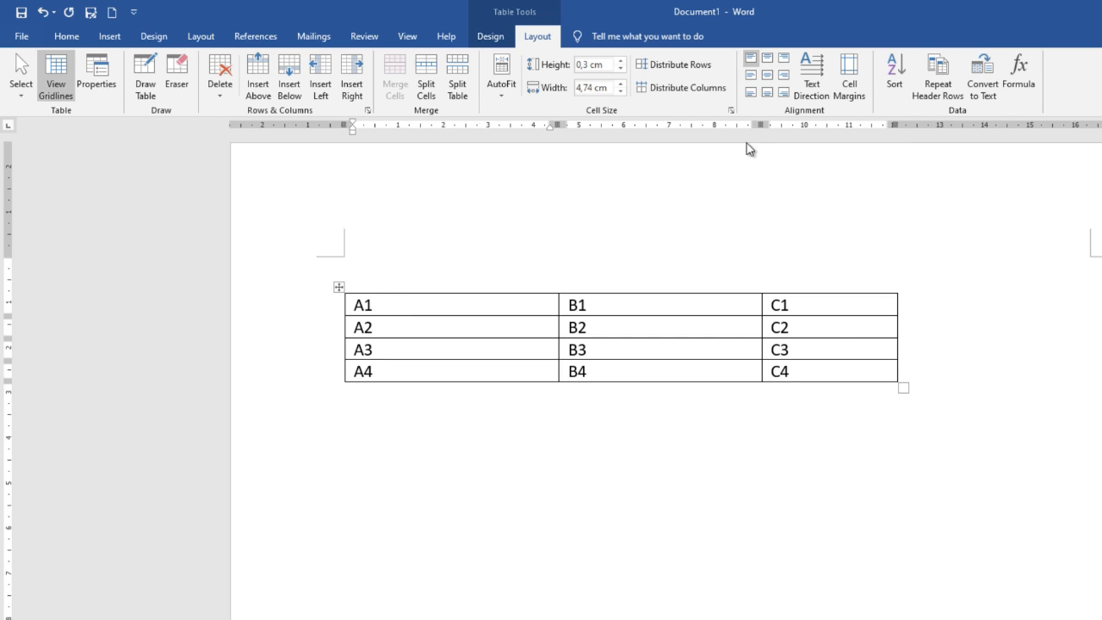
Set the height of the second row to 1 cm
left_click(522, 322)
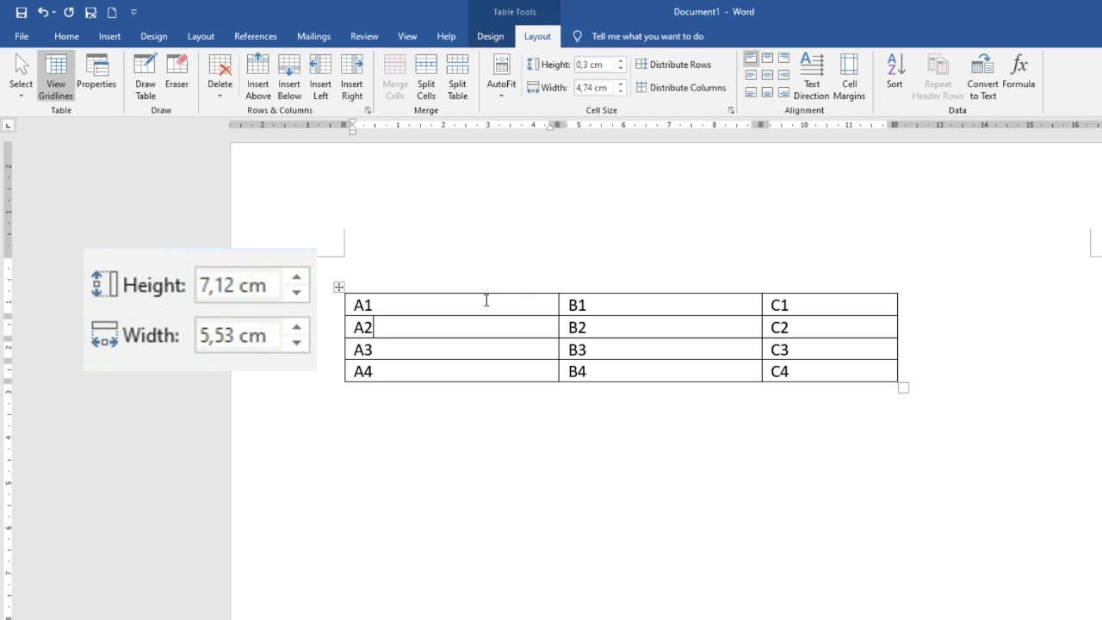
left_click(620, 61)
left_click(621, 60)
left_click(620, 61)
left_click(620, 60)
left_click(620, 61)
left_click(620, 61)
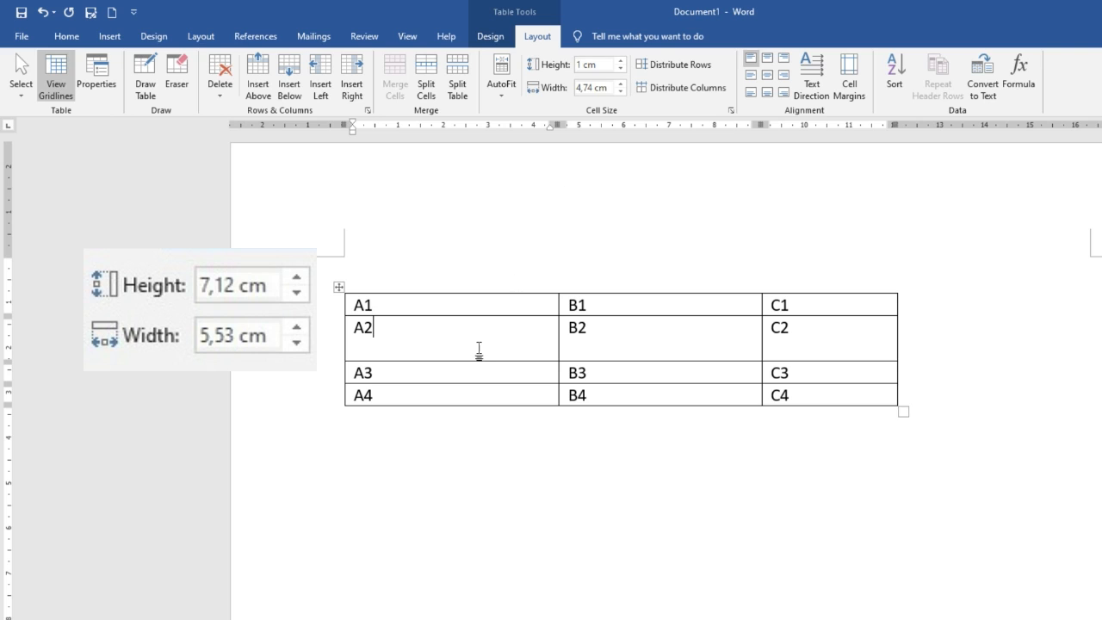
Set the width of the second column to 5.2 cm
left_click(608, 307)
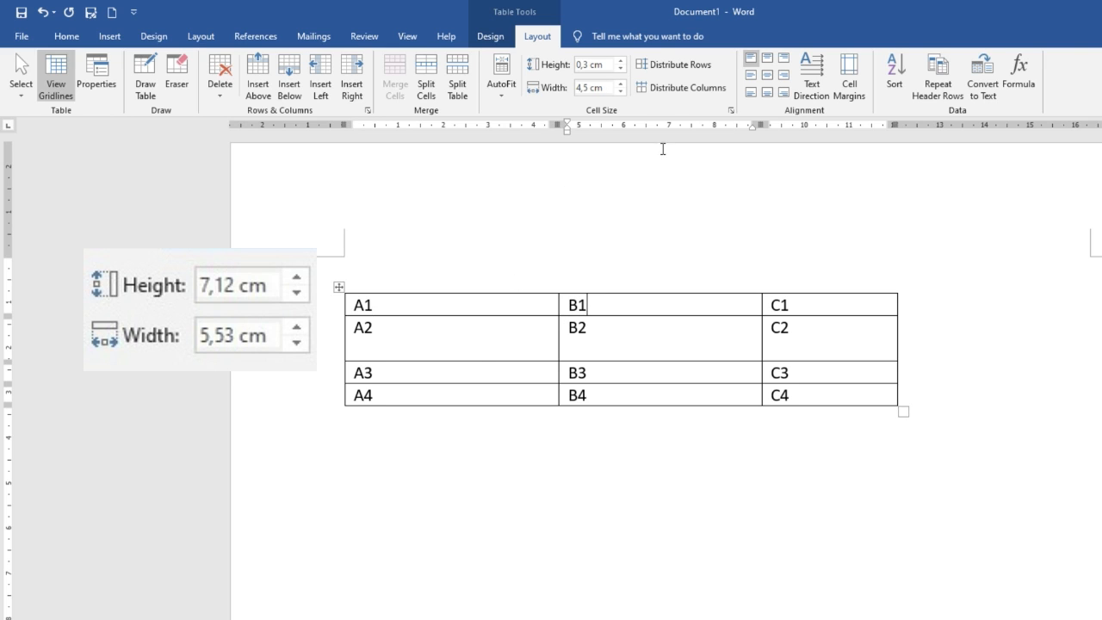
left_click(620, 83)
left_click(620, 83)
left_click(620, 84)
left_click(620, 84)
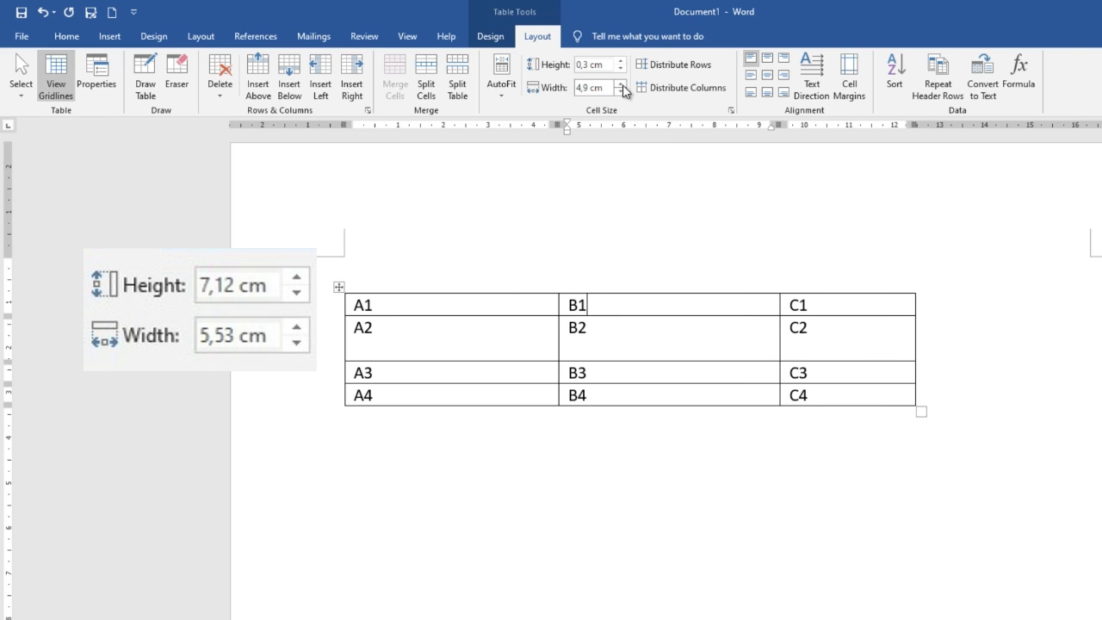
left_click(620, 83)
left_click(621, 84)
left_click(620, 83)
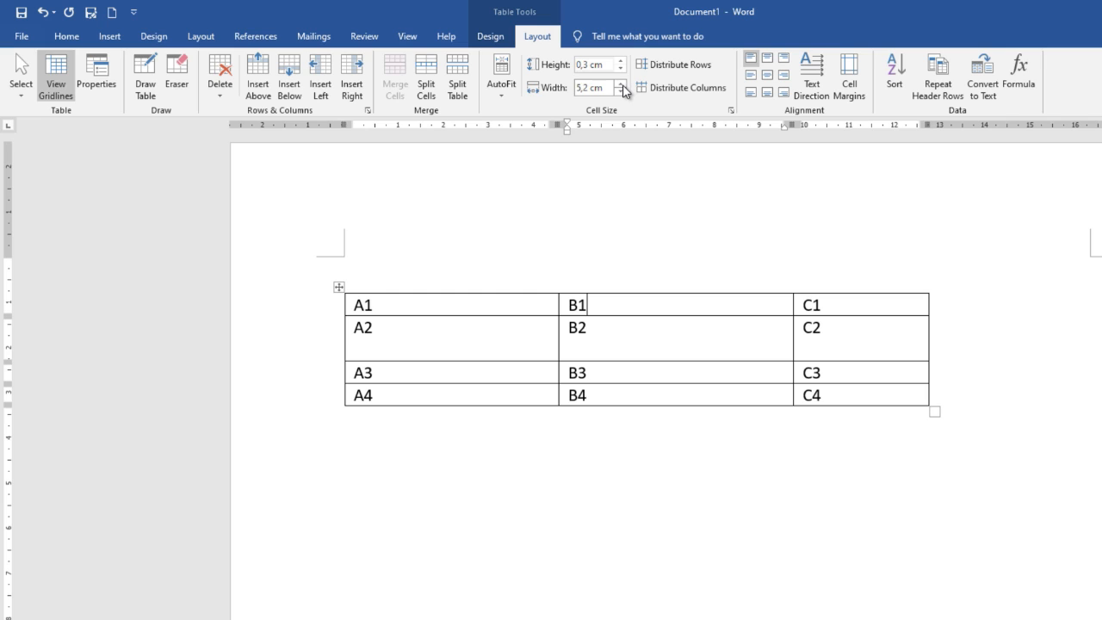
Distribute the rows and columns of the entire table evenly, and check the cell sizes across the first row
left_click(339, 286)
left_click(671, 65)
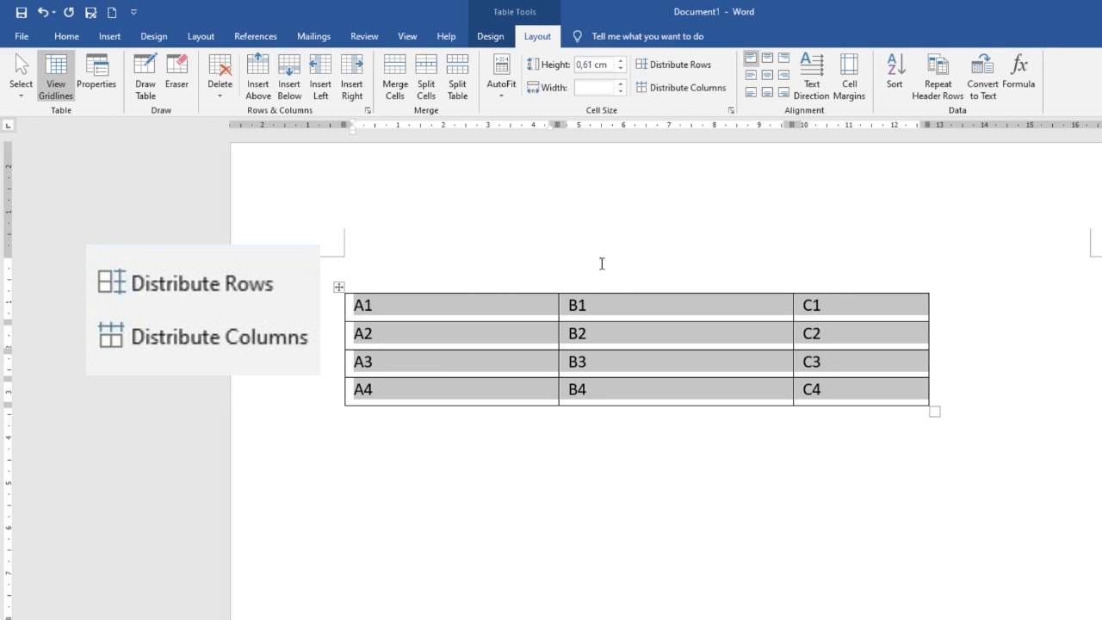
left_click(671, 92)
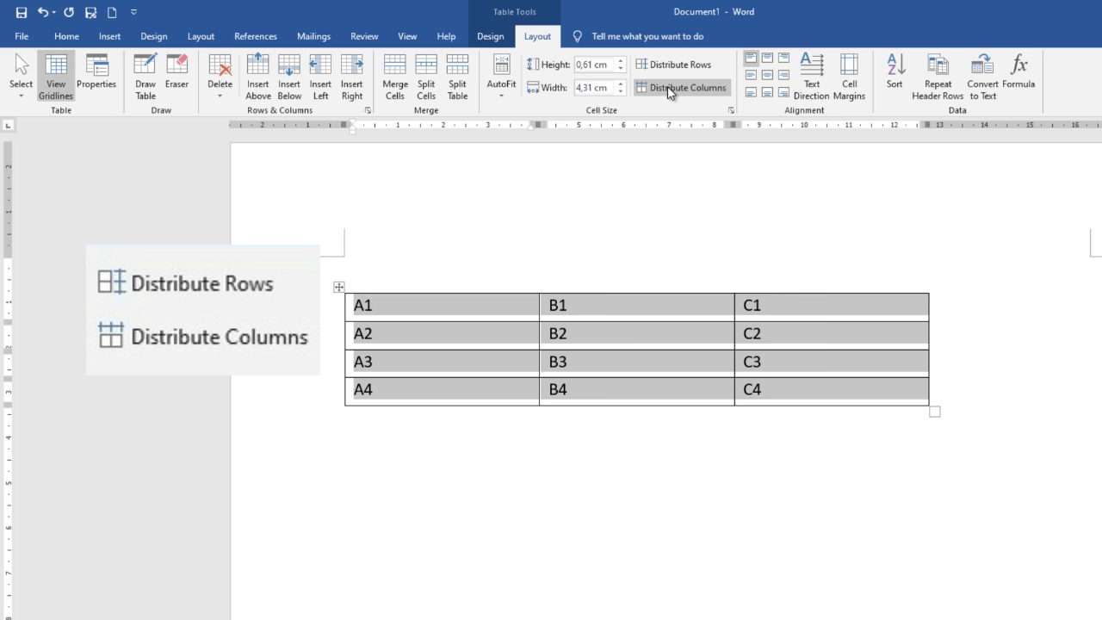
left_click(459, 309)
left_click(608, 314)
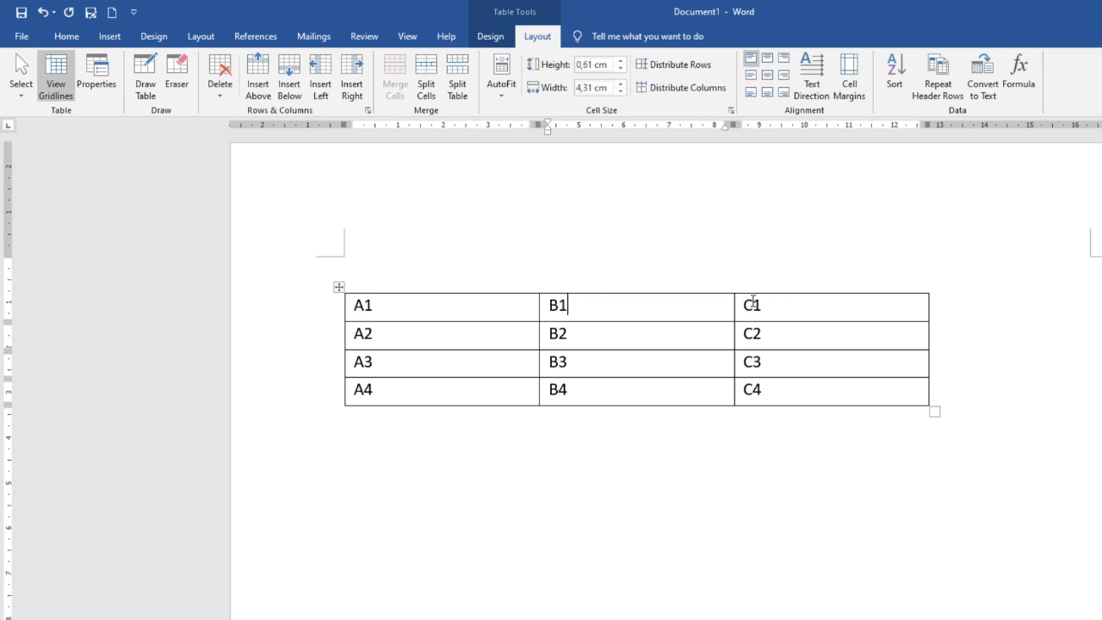
left_click(818, 297)
Align the text of the first three rows top center, top right, center right, bottom right, bottom center and bottom left in turn
left_click(402, 303)
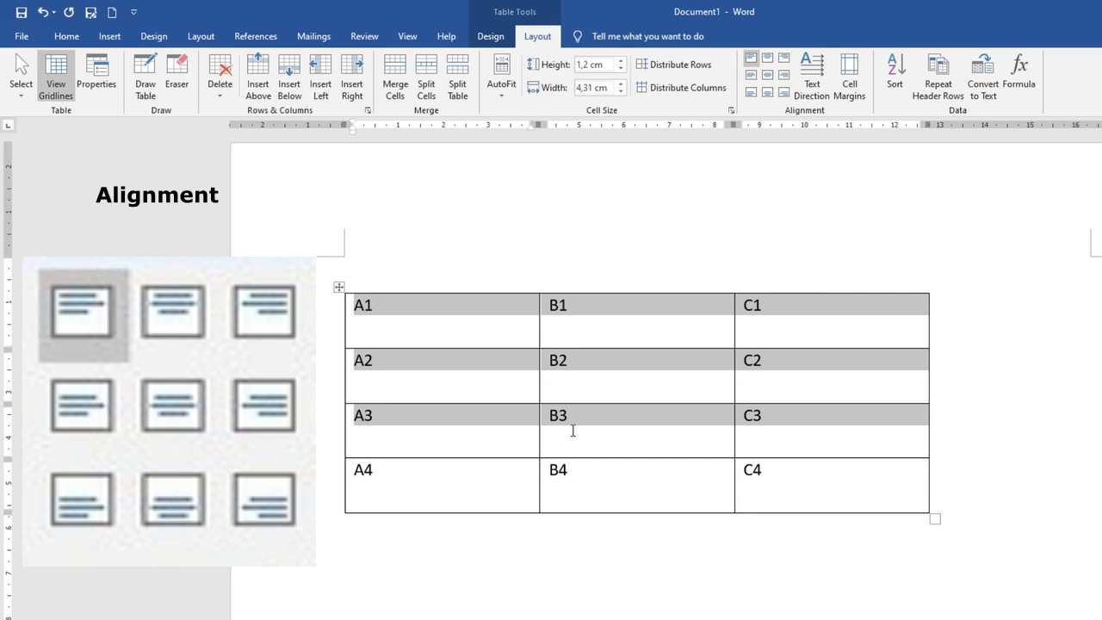
left_click(767, 60)
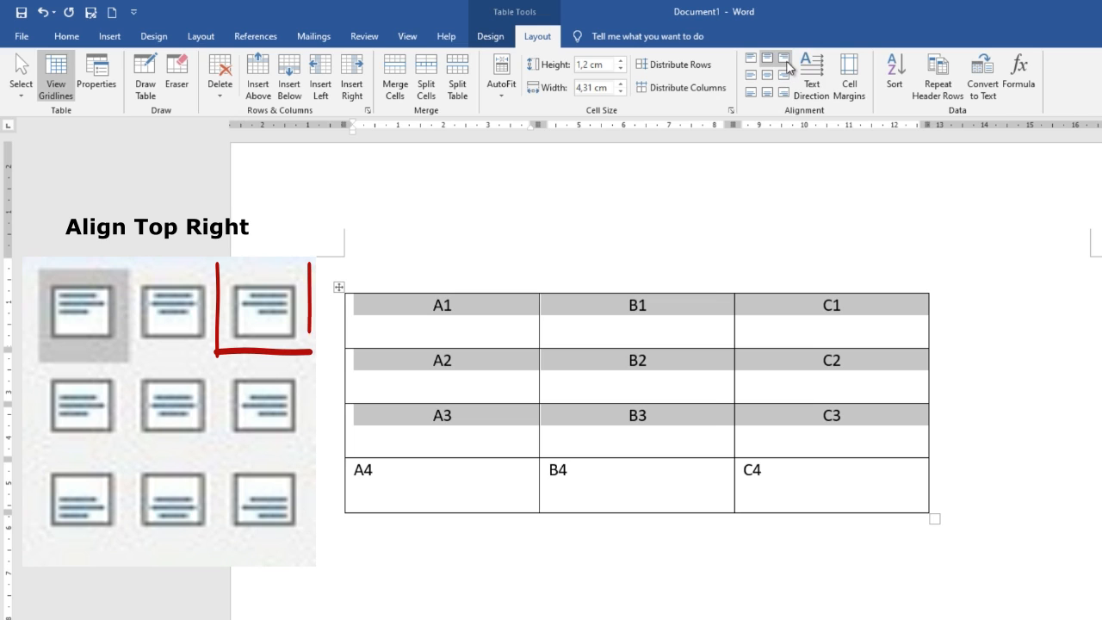
left_click(785, 60)
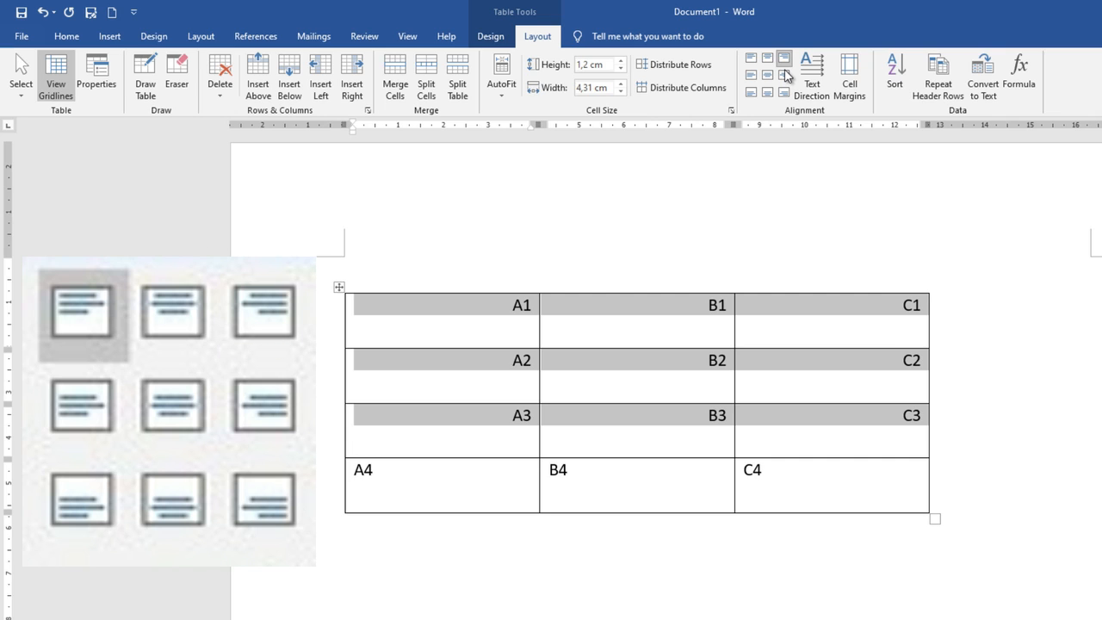
left_click(783, 75)
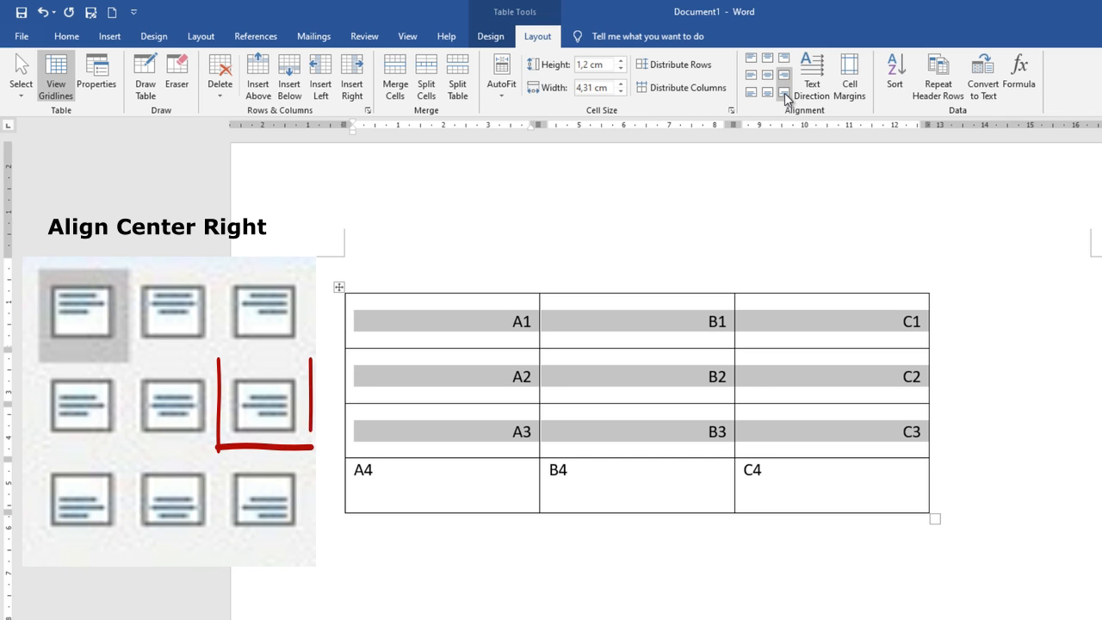
left_click(784, 93)
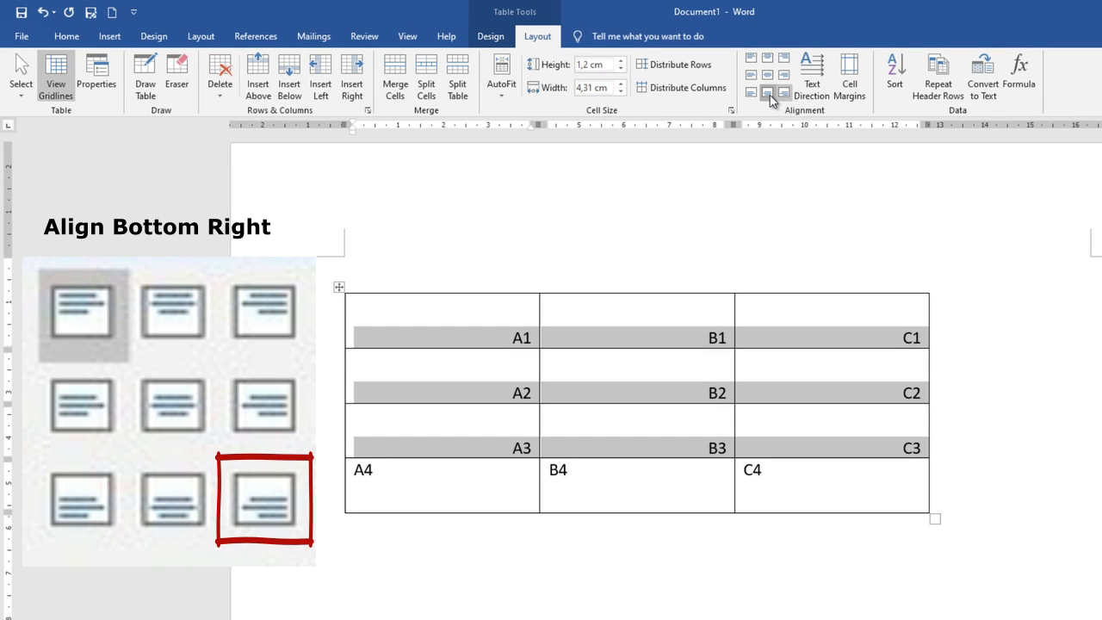
left_click(770, 95)
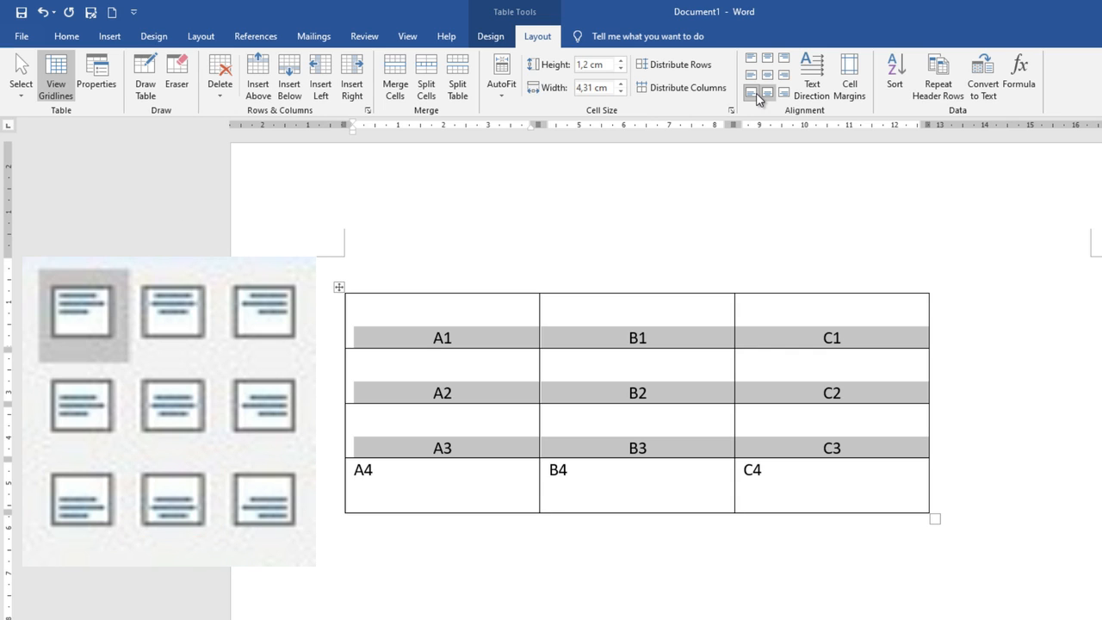
left_click(752, 93)
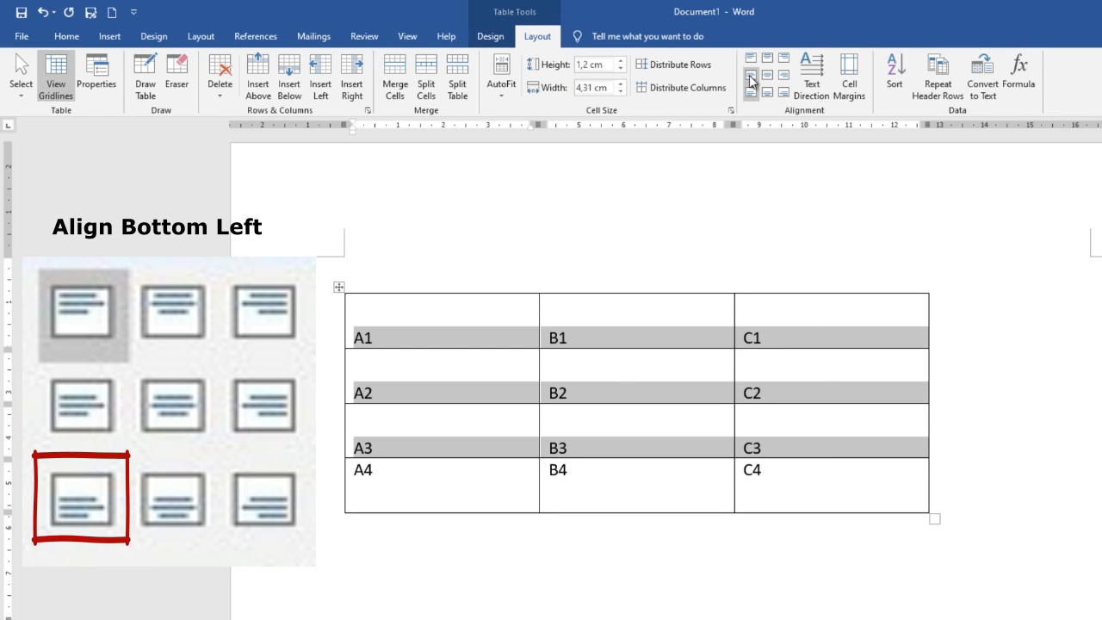
Center the text of the first three rows horizontally and vertically within their cells
left_click(769, 78)
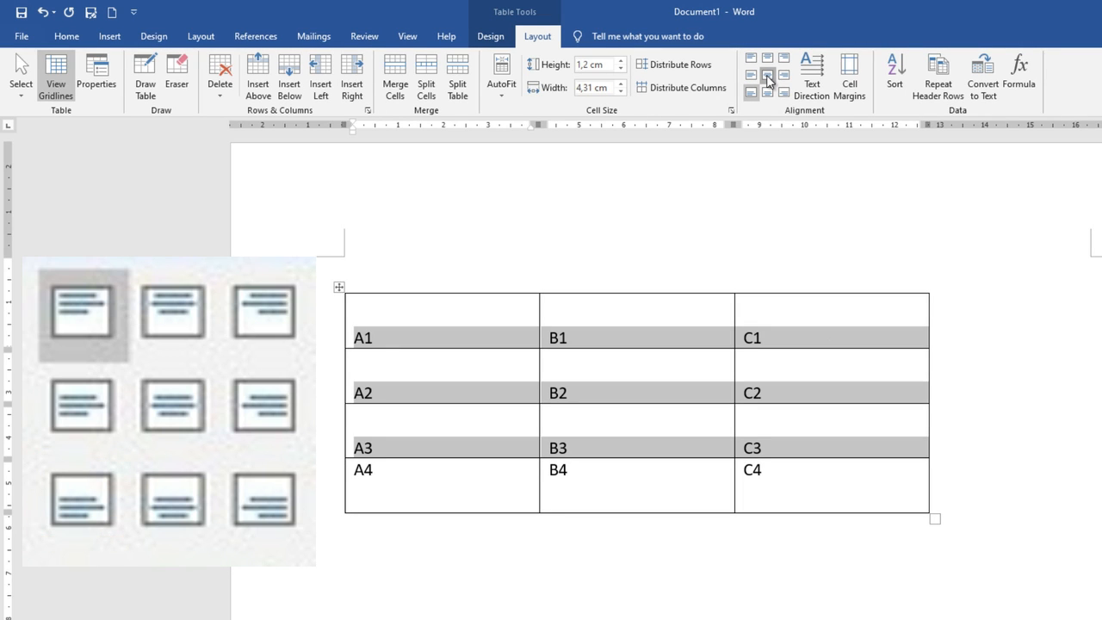
left_click(768, 79)
left_click(650, 413)
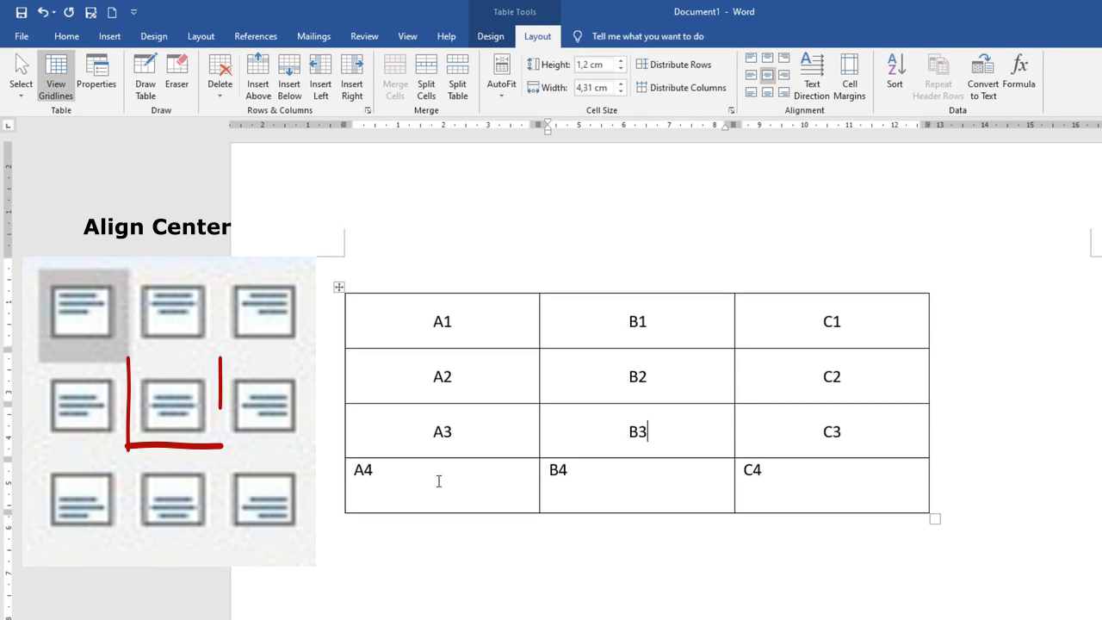
Cycle the text direction of cell A4 through both vertical orientations and back to horizontal
double_click(357, 479)
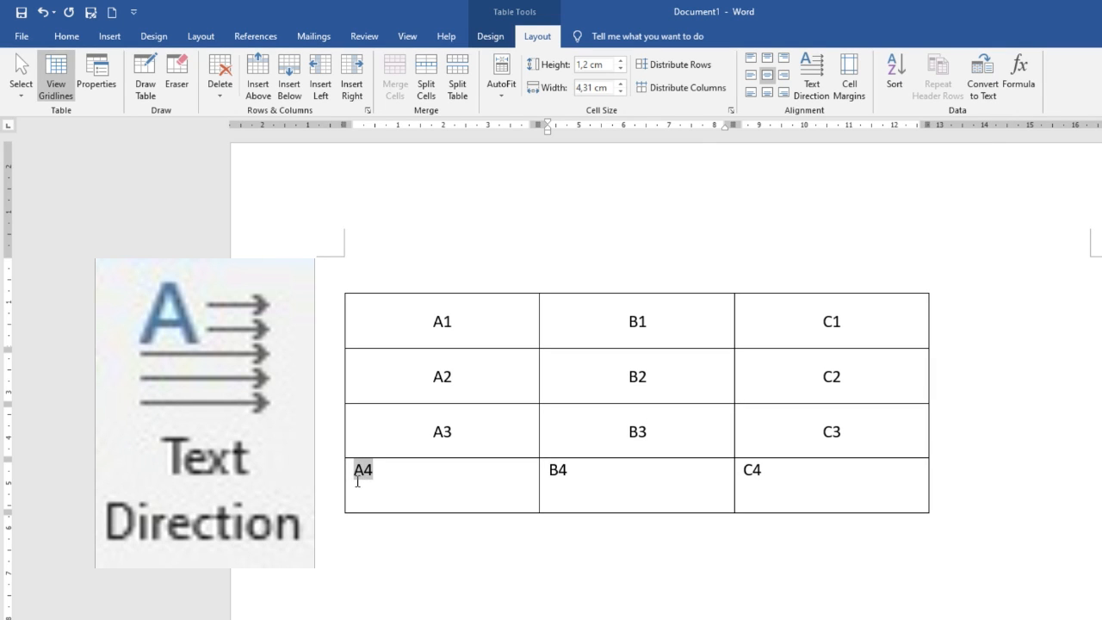
left_click(809, 88)
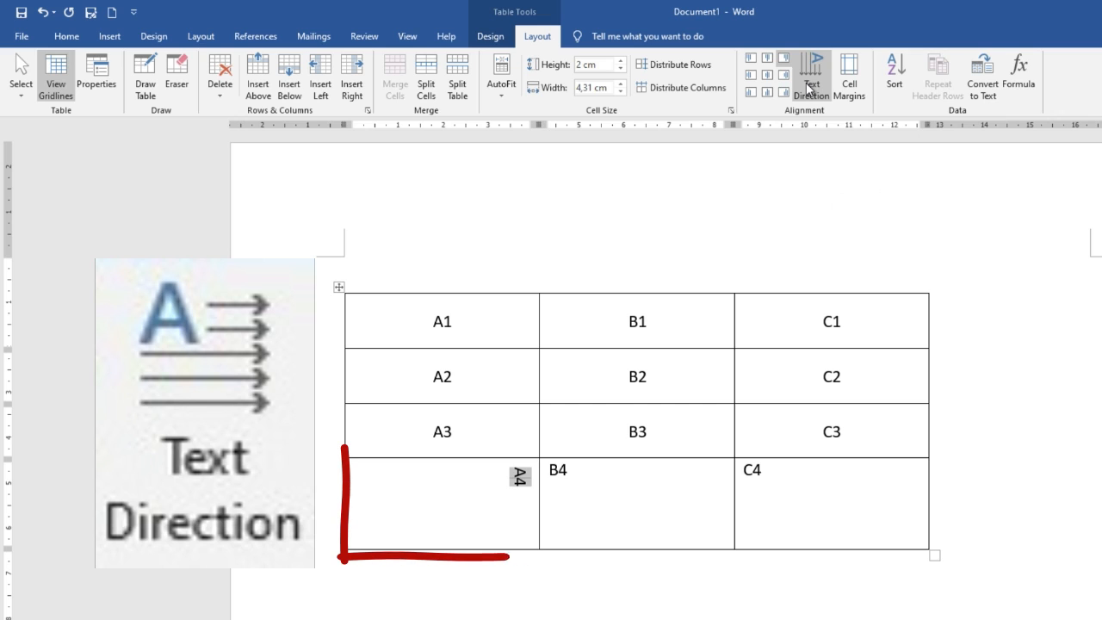
left_click(809, 89)
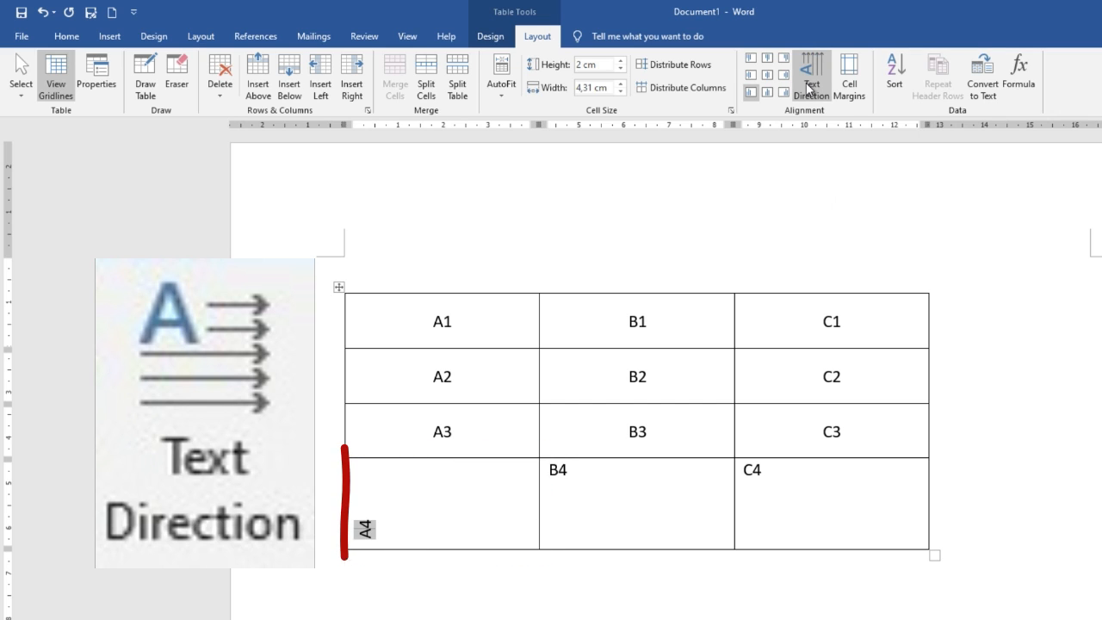
left_click(808, 86)
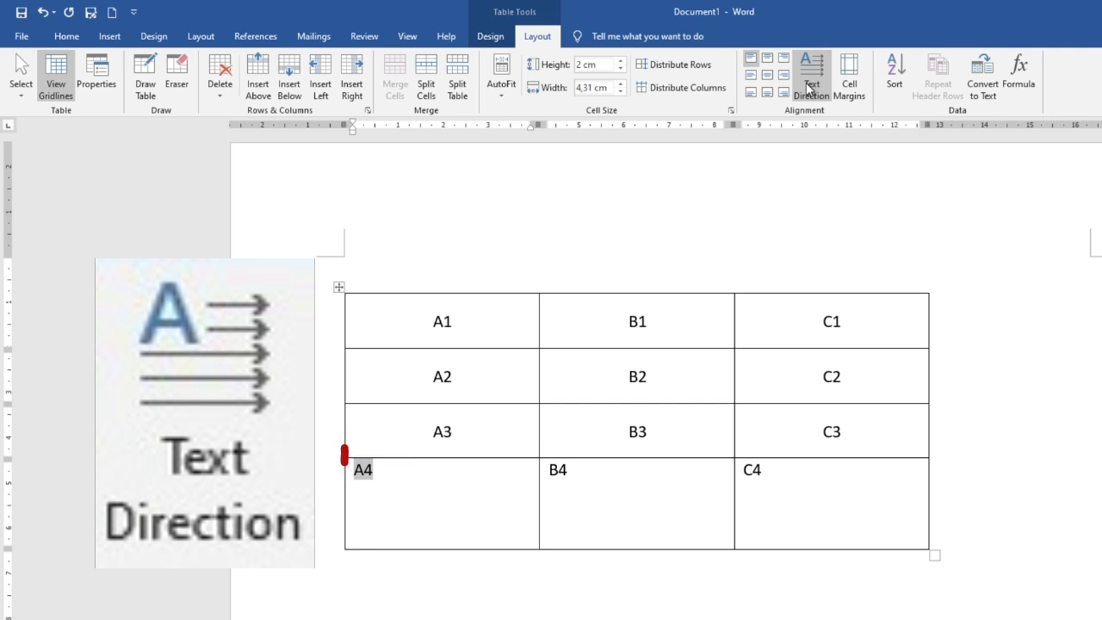
Center the text in cell A4 both ways, and rotate it through the two vertical directions back to horizontal
left_click(766, 76)
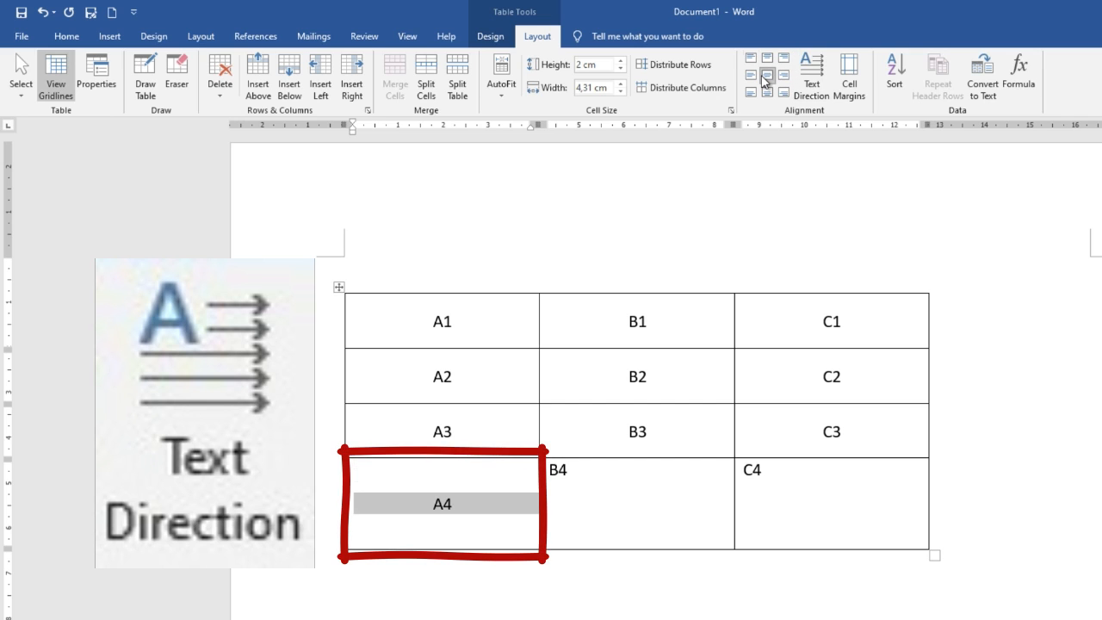
left_click(809, 78)
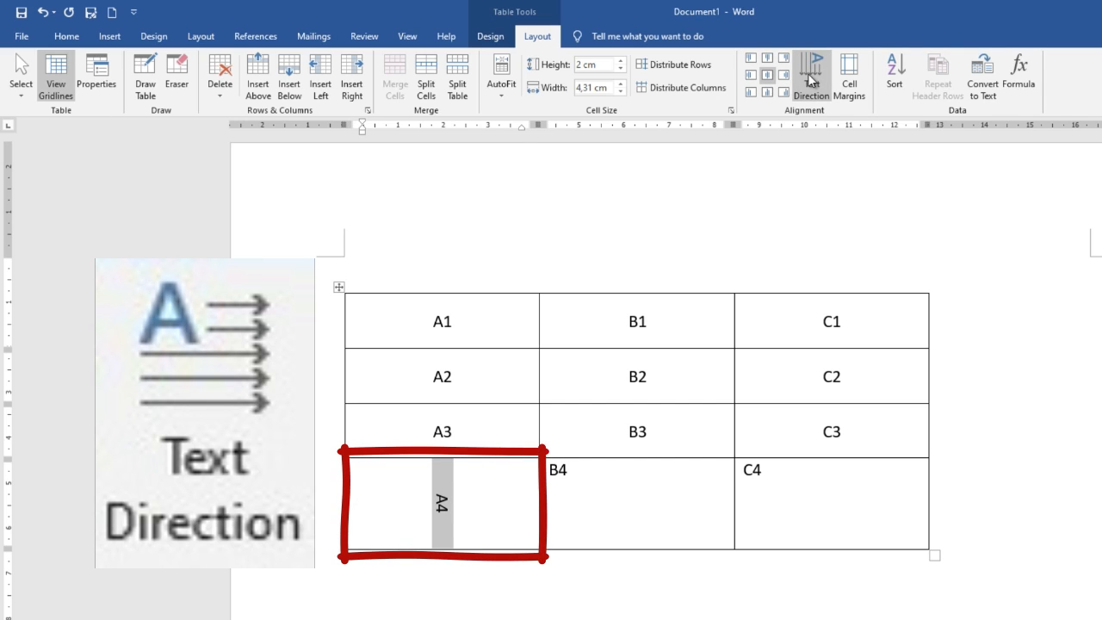
left_click(809, 77)
left_click(809, 77)
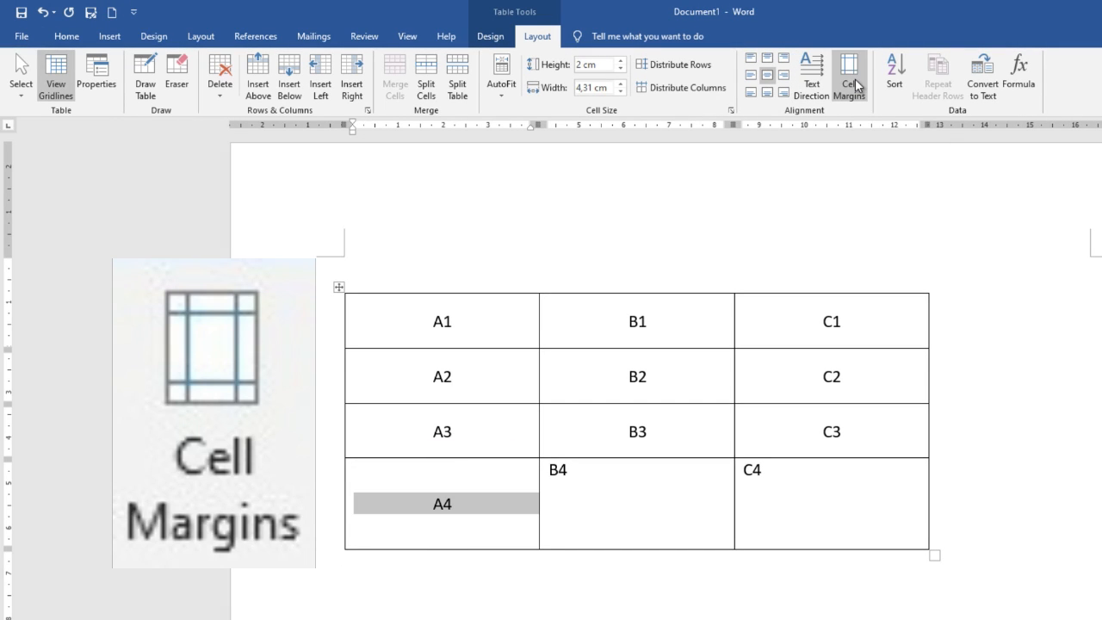
AutoFit the table columns to their contents and select the text in cell A4
left_click(501, 85)
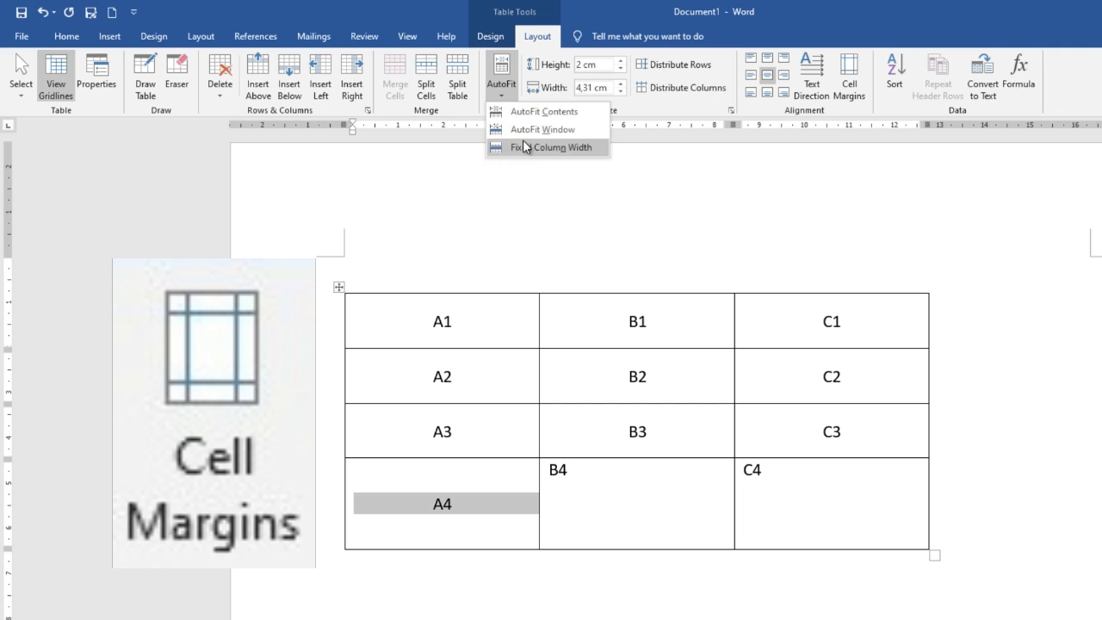
left_click(533, 112)
left_click(369, 505)
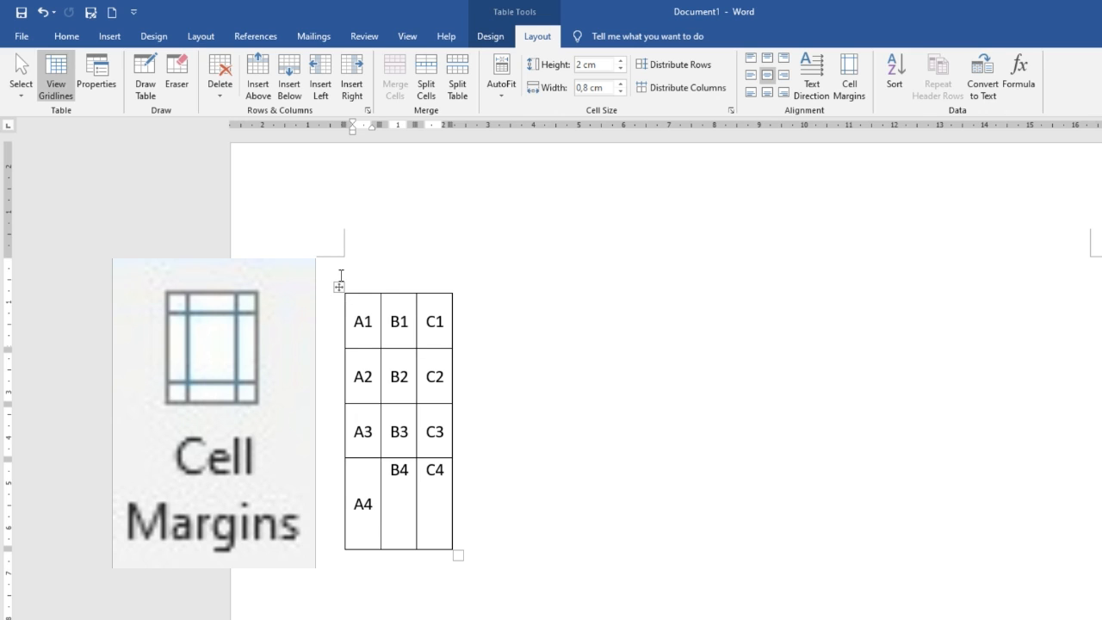
double_click(360, 501)
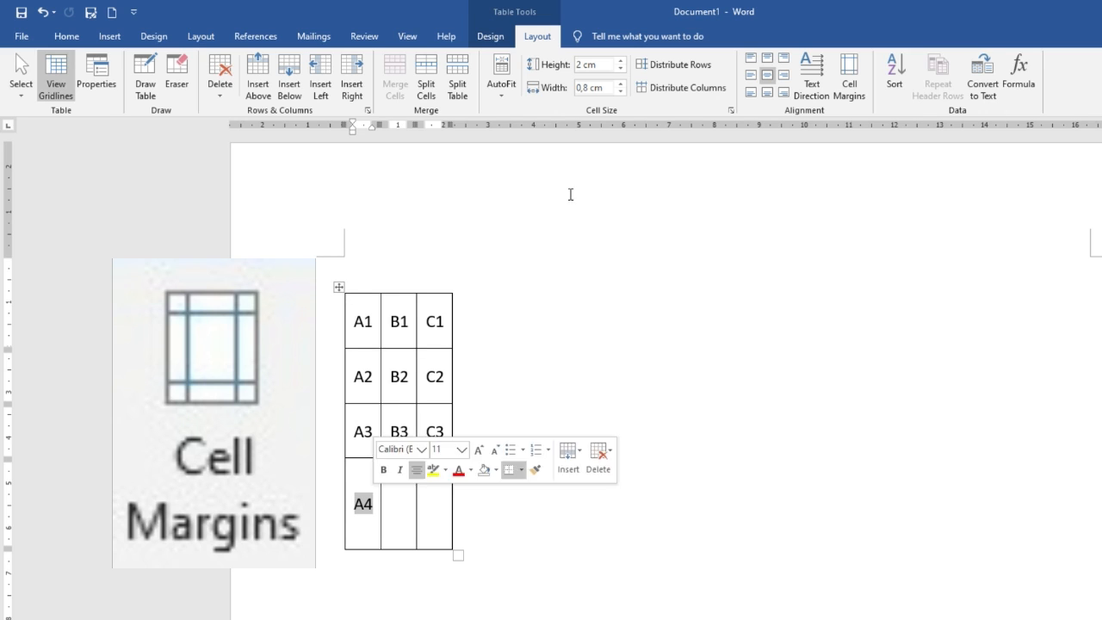
Set the default left cell margin of the whole table to 0 cm and reduce the right cell margin
left_click(337, 287)
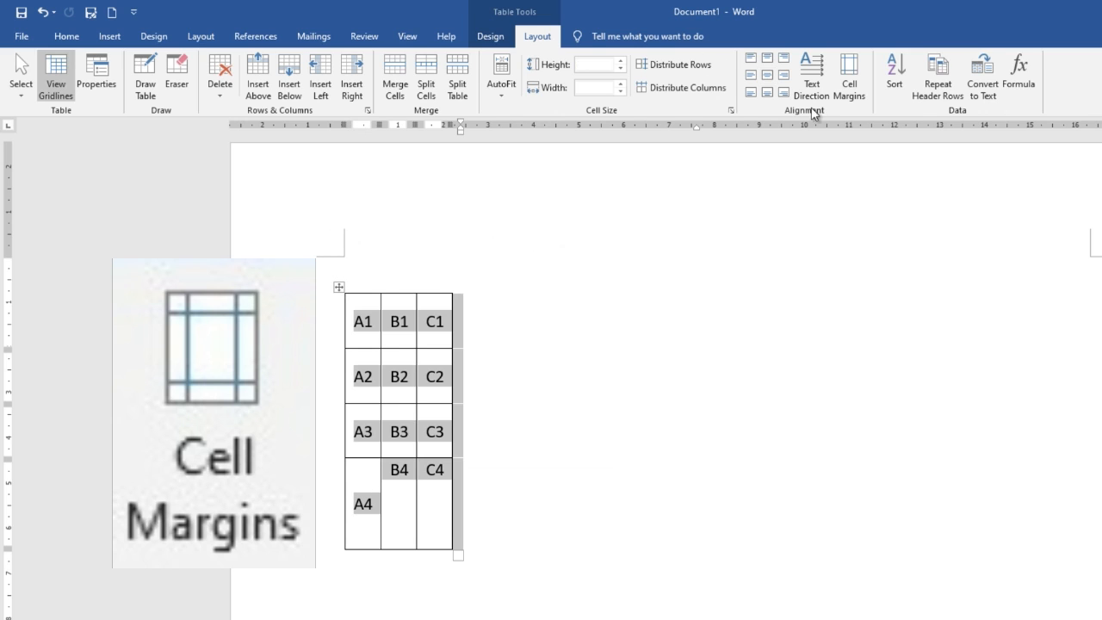
left_click(849, 83)
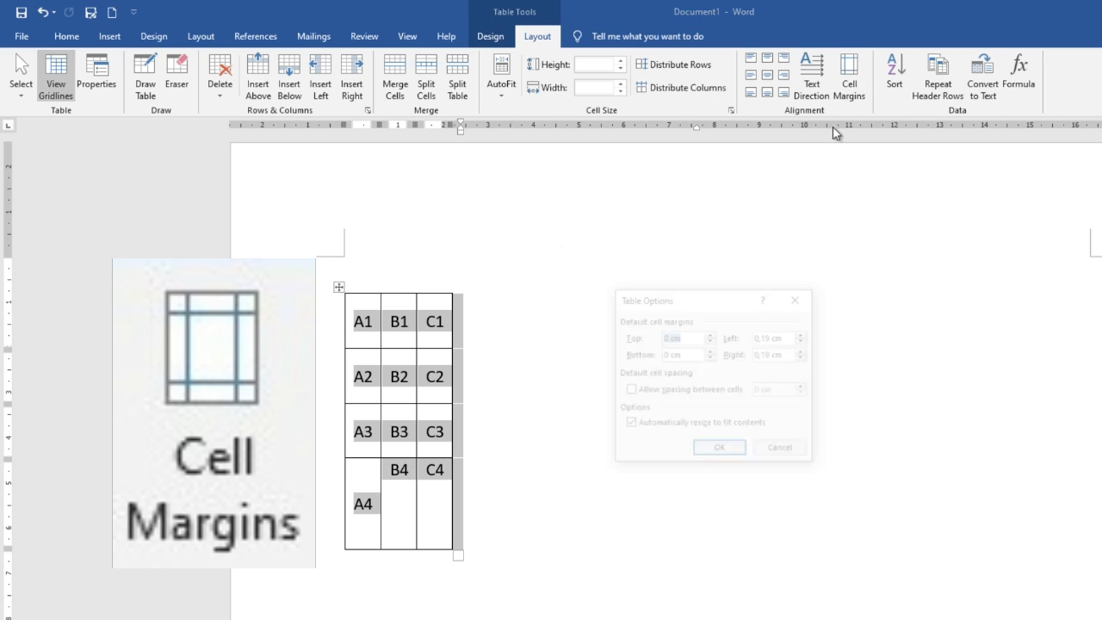
left_click(805, 341)
left_click(805, 341)
left_click(805, 341)
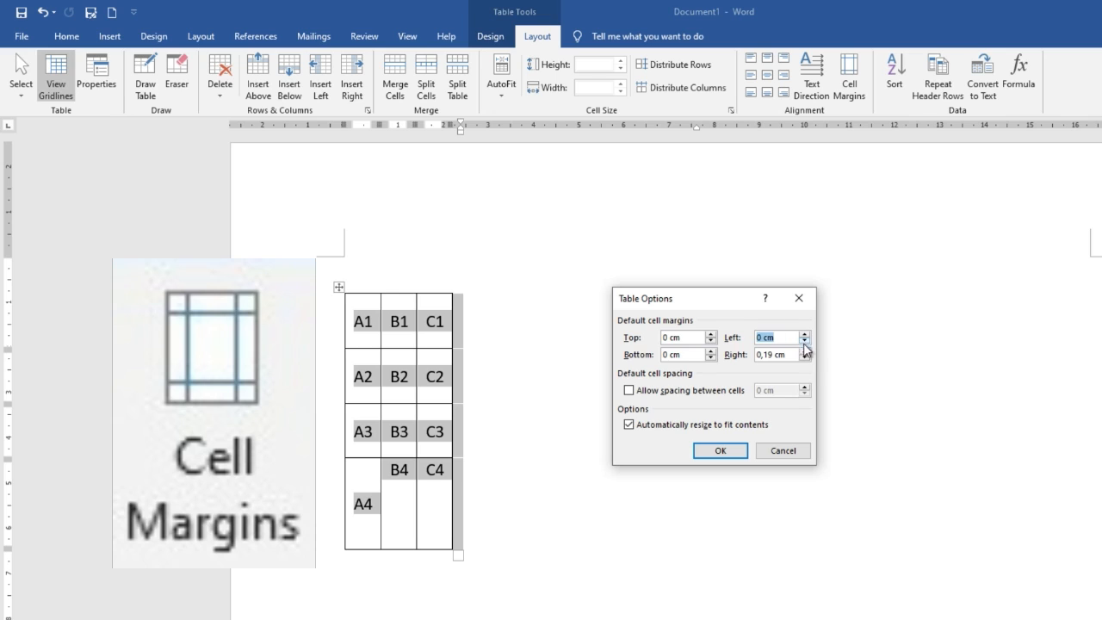
left_click(805, 358)
left_click(805, 357)
left_click(722, 451)
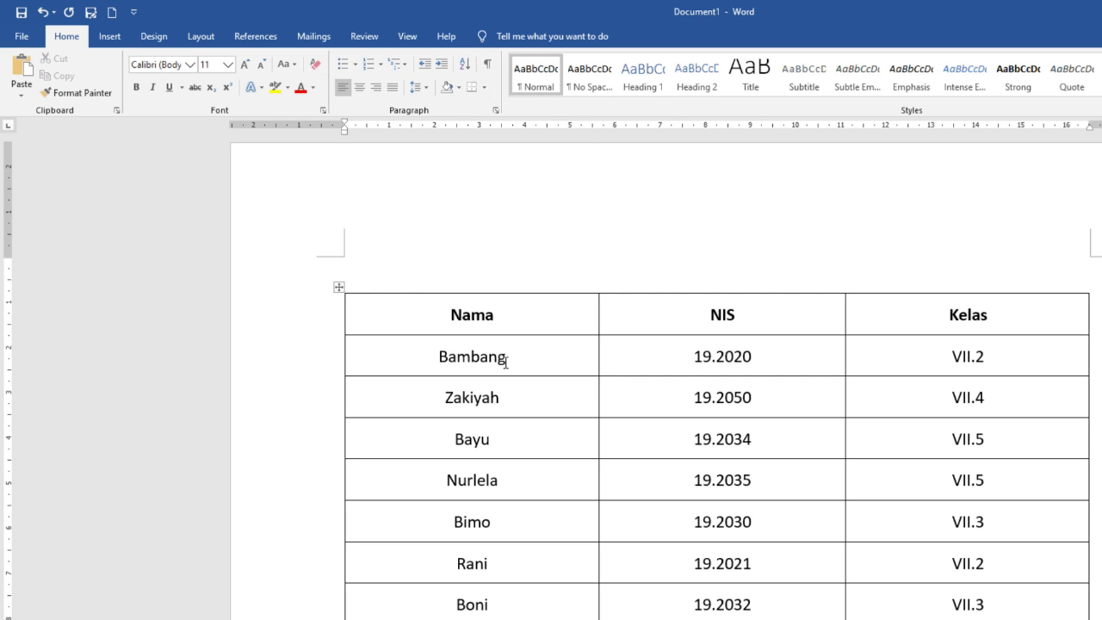
Sort the student table by the Nama column as text in ascending order, keeping the header row
left_click(505, 362)
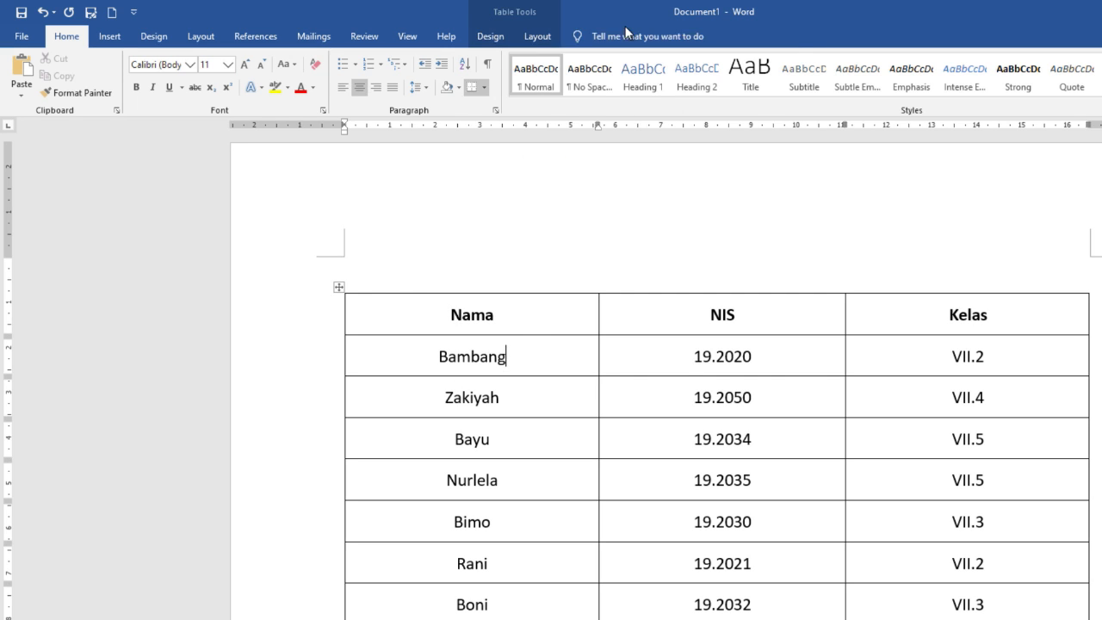
left_click(536, 38)
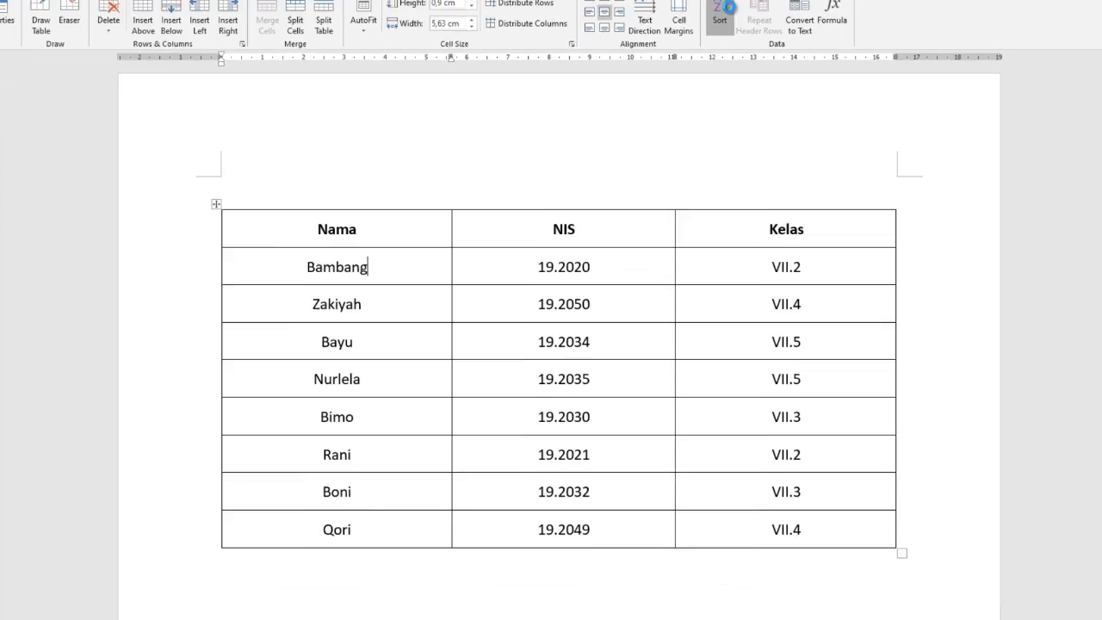
left_click(769, 53)
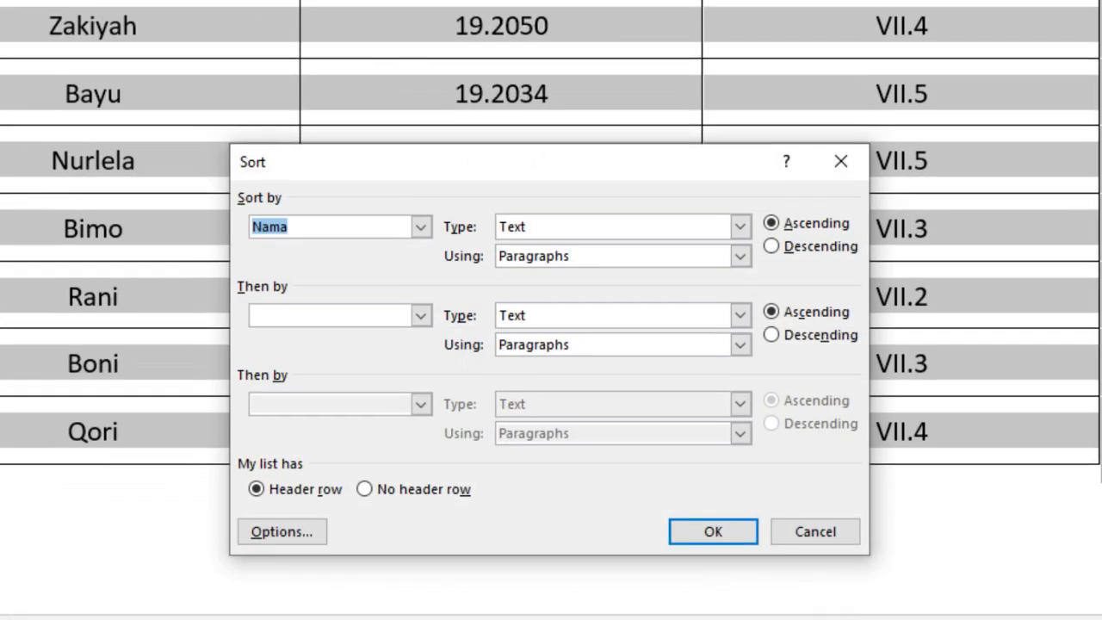
left_click(375, 138)
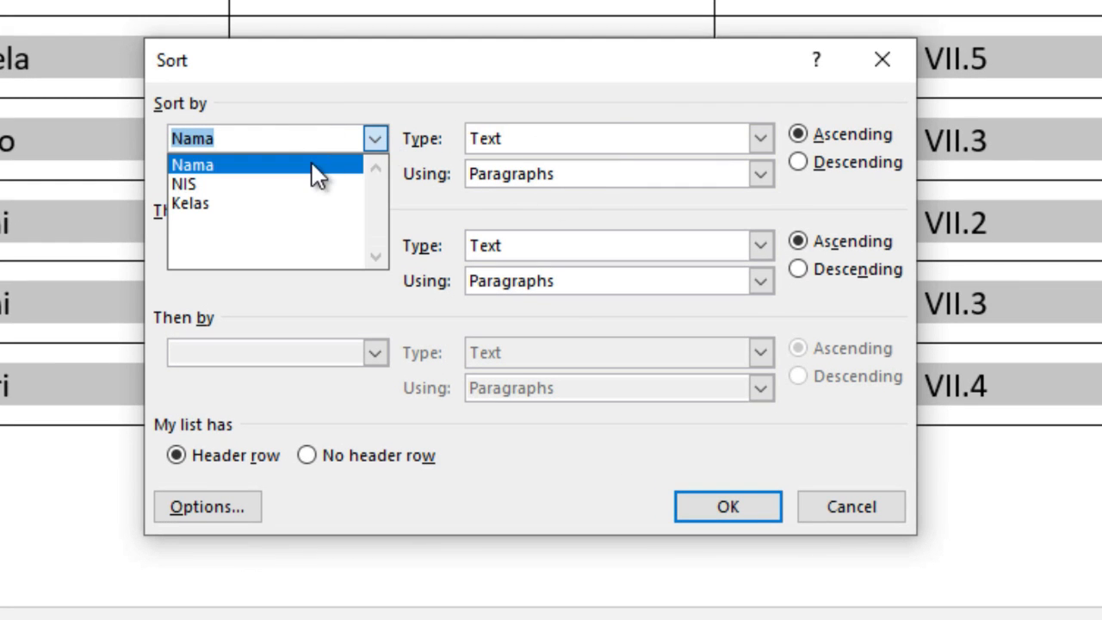
left_click(259, 165)
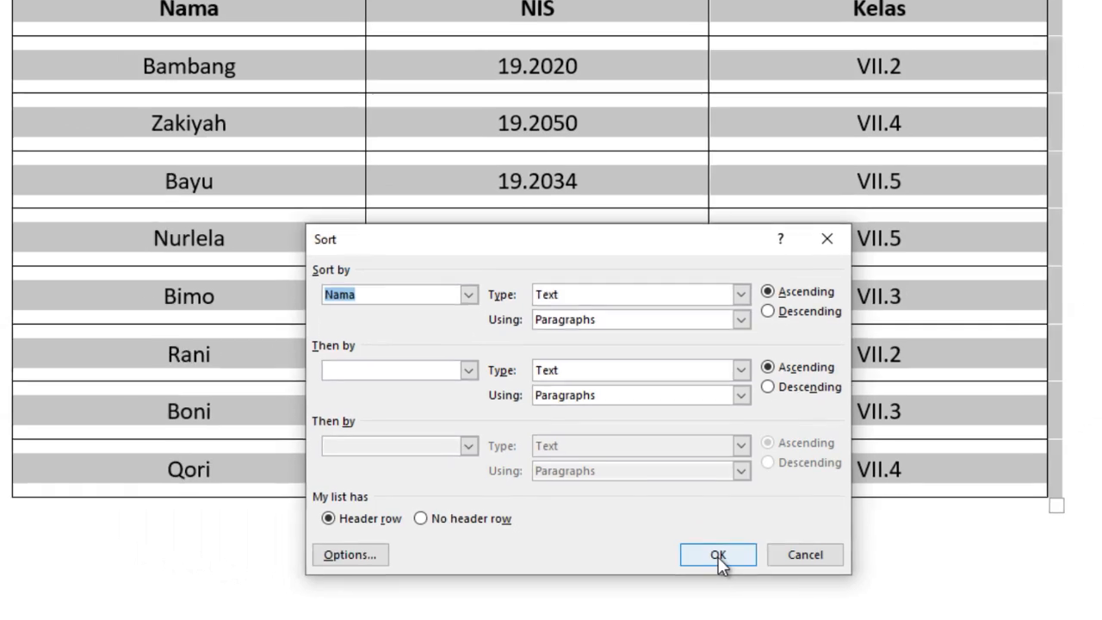
left_click(758, 525)
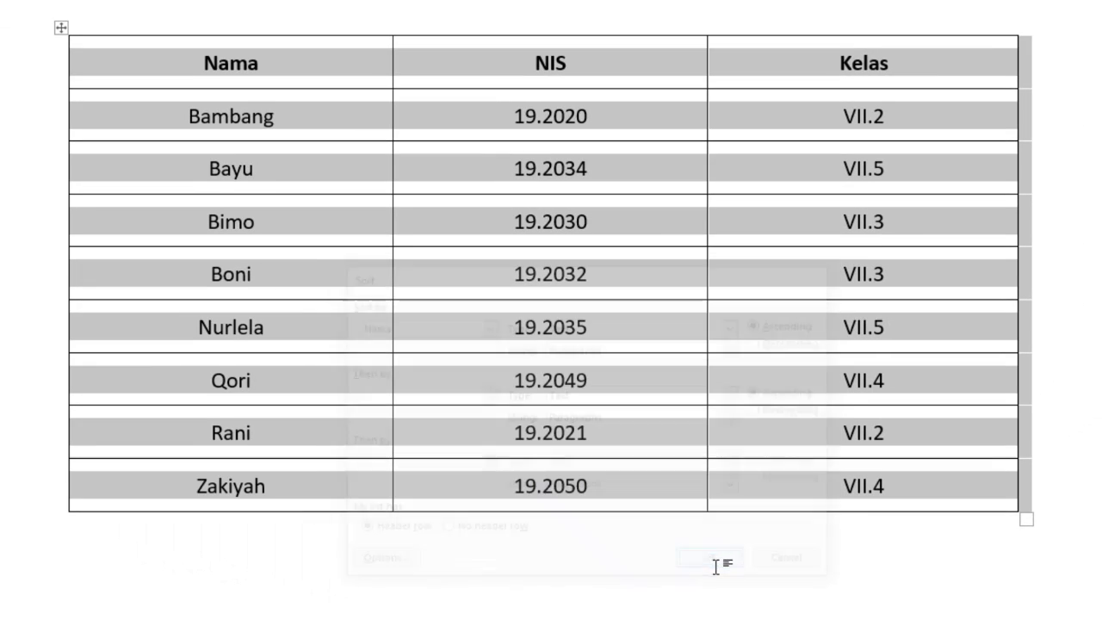
left_click(327, 150)
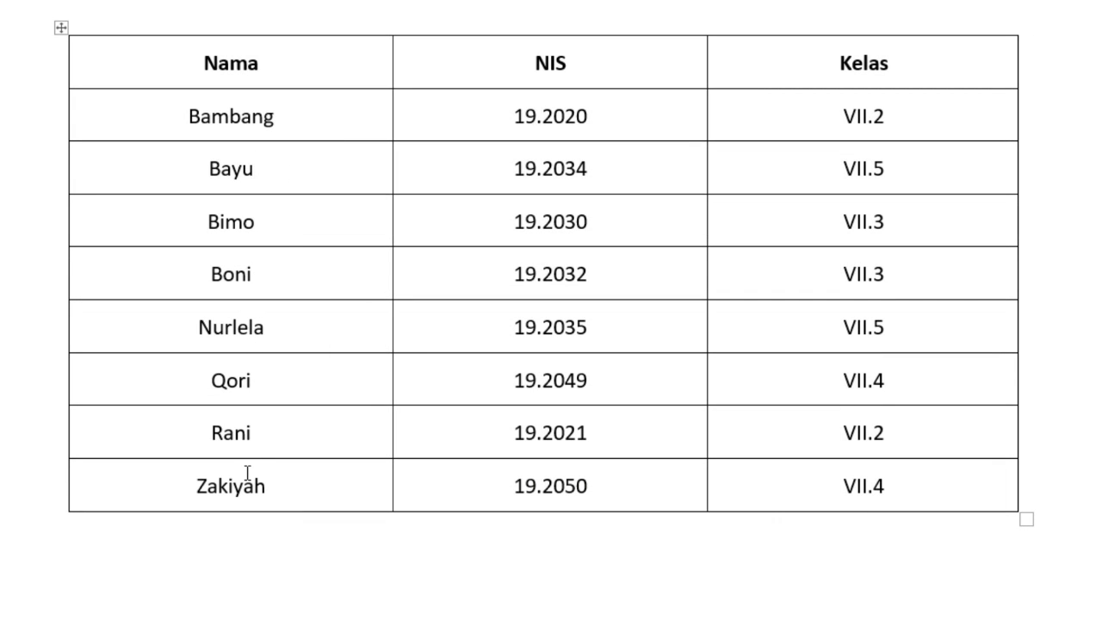
Sort the student table by the NIS column as numbers in descending order, keeping the header row
left_click(472, 180)
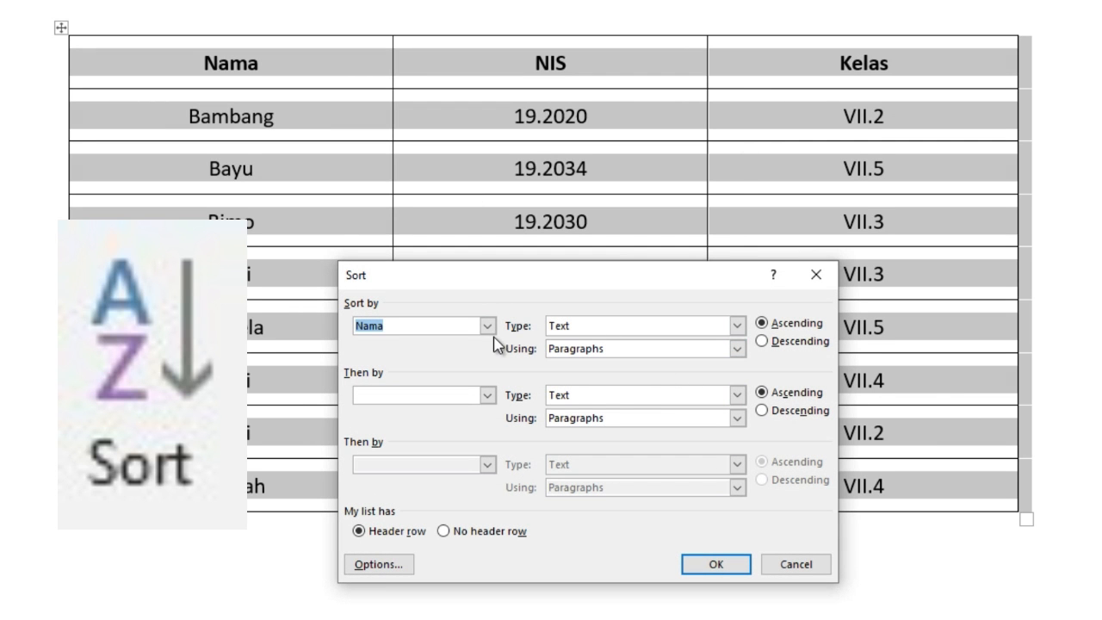
left_click(487, 326)
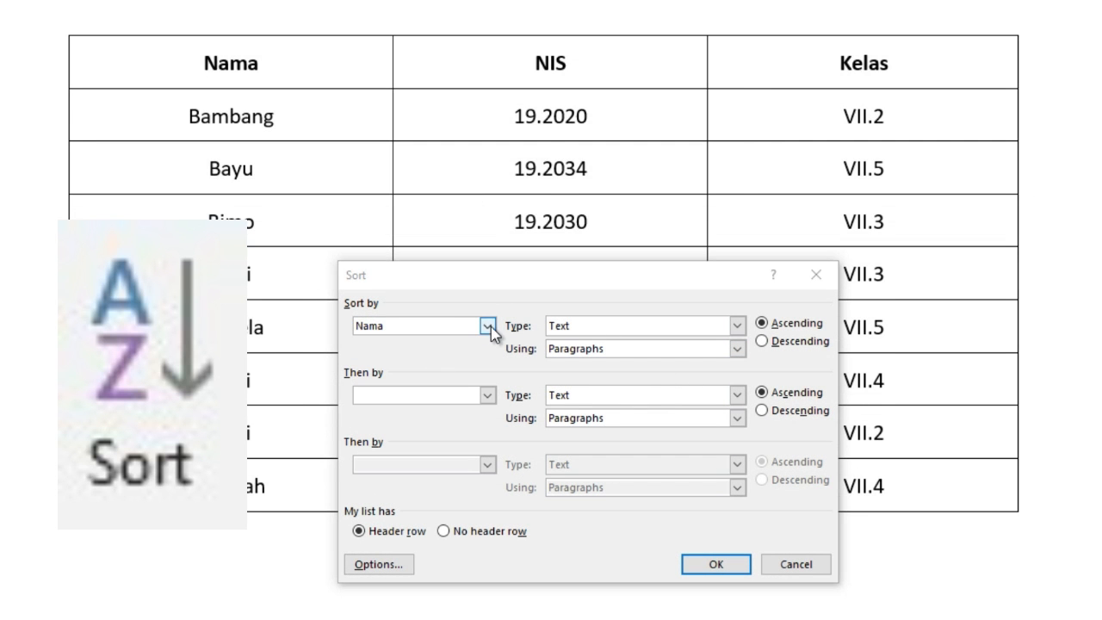
left_click(490, 326)
left_click(455, 355)
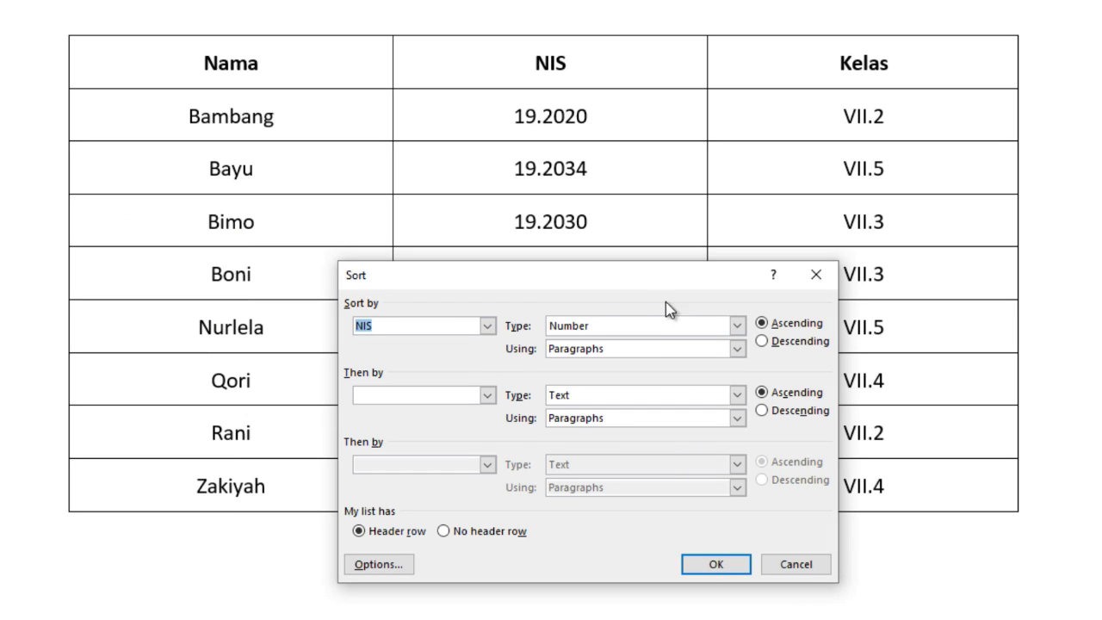
left_click(774, 348)
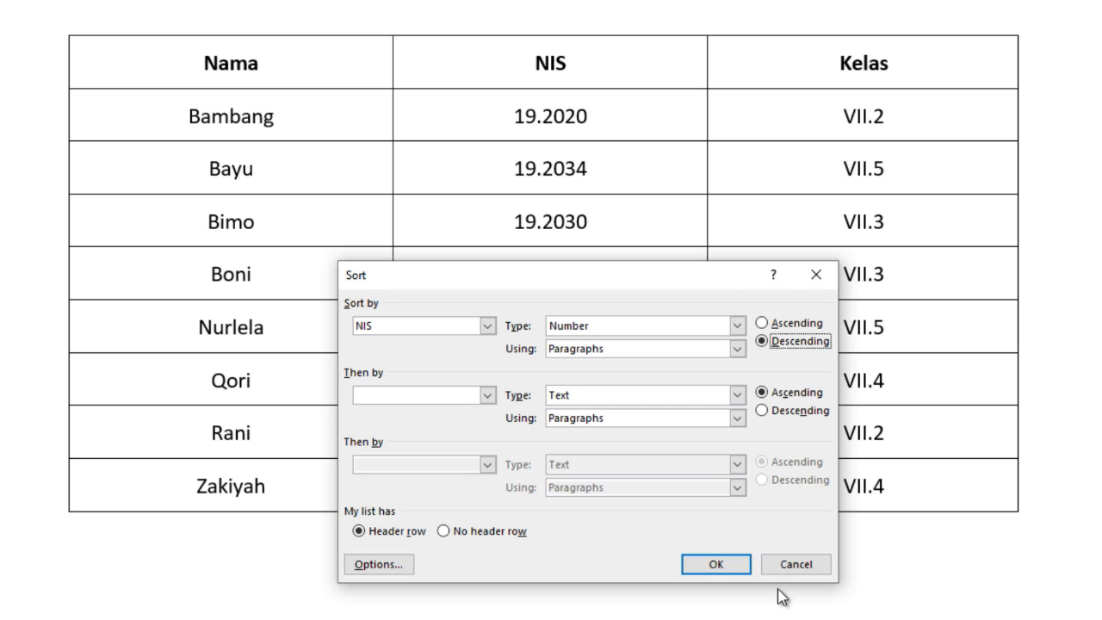
left_click(713, 568)
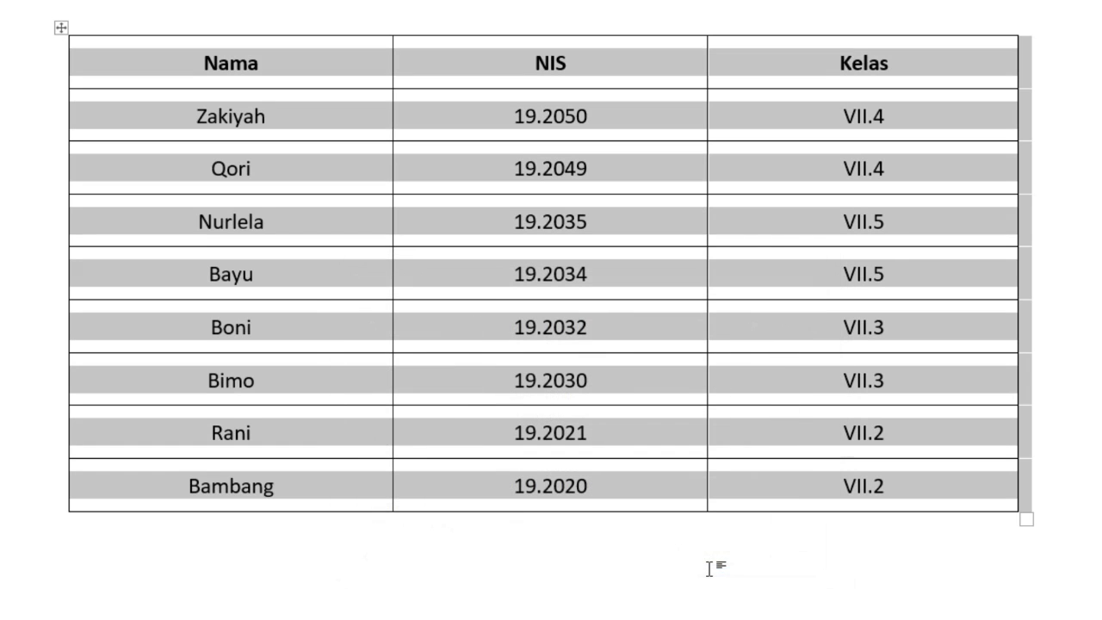
Sort the student table by the Kelas column as text in ascending order, keeping the header row
left_click(534, 130)
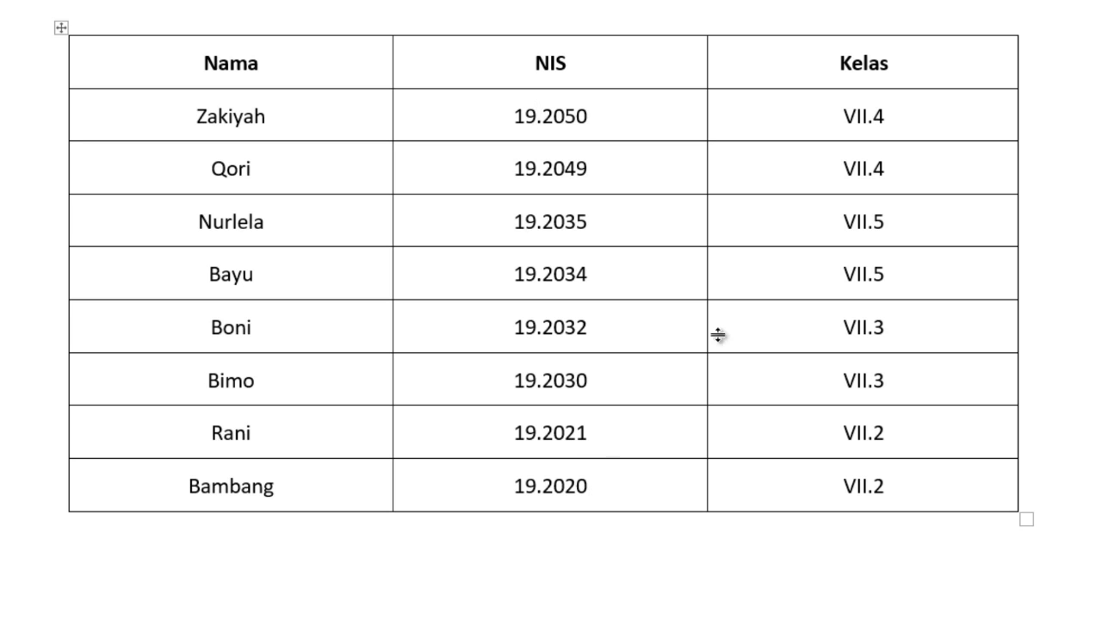
left_click(802, 165)
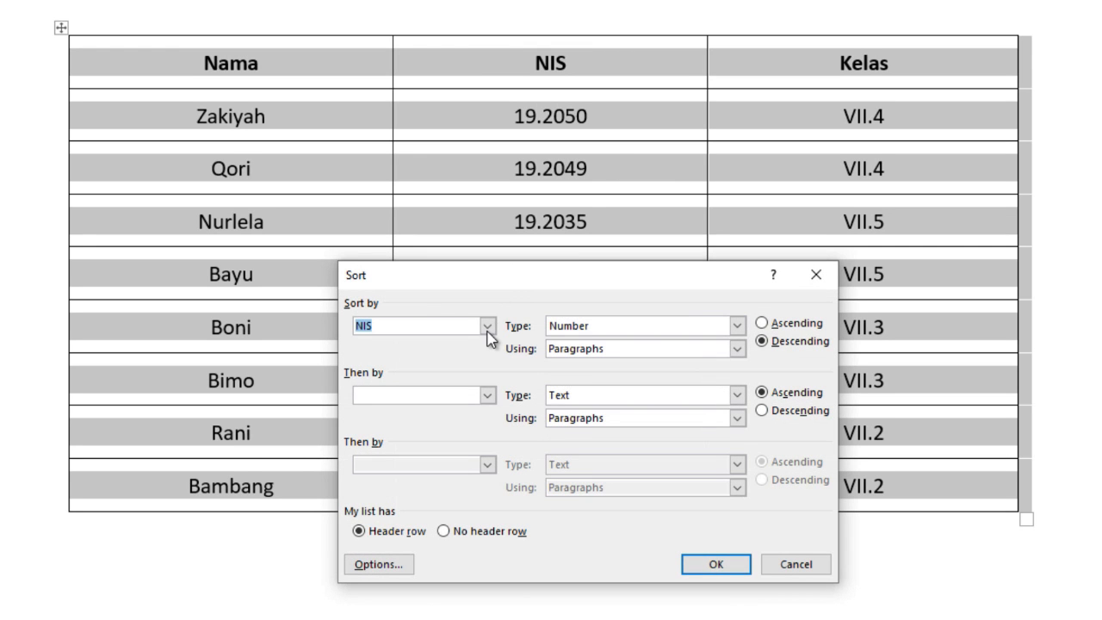
left_click(488, 331)
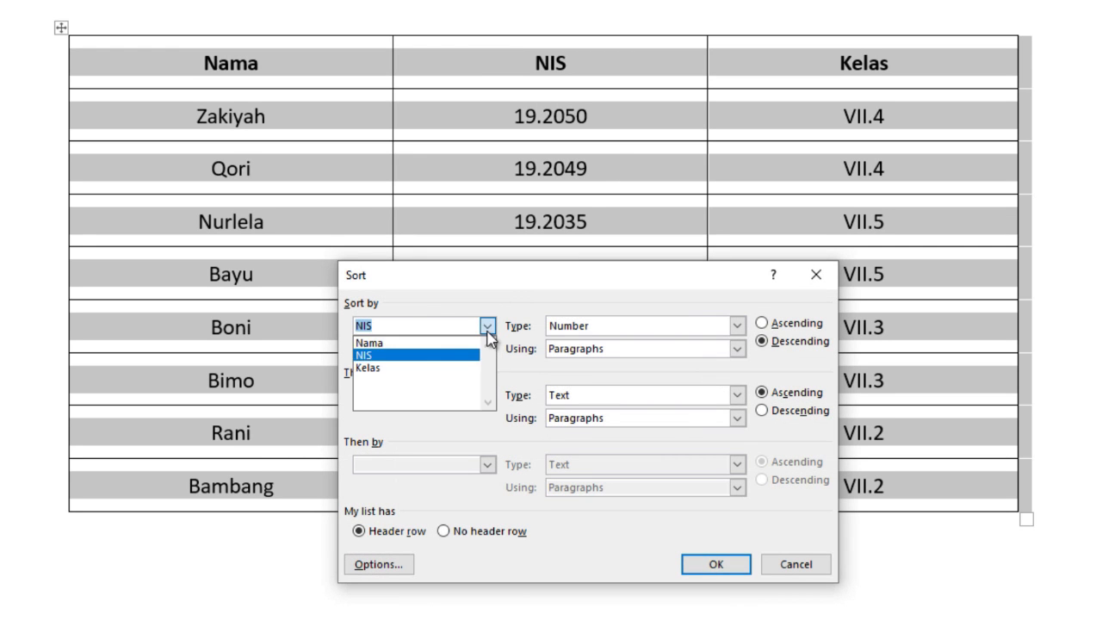
left_click(418, 369)
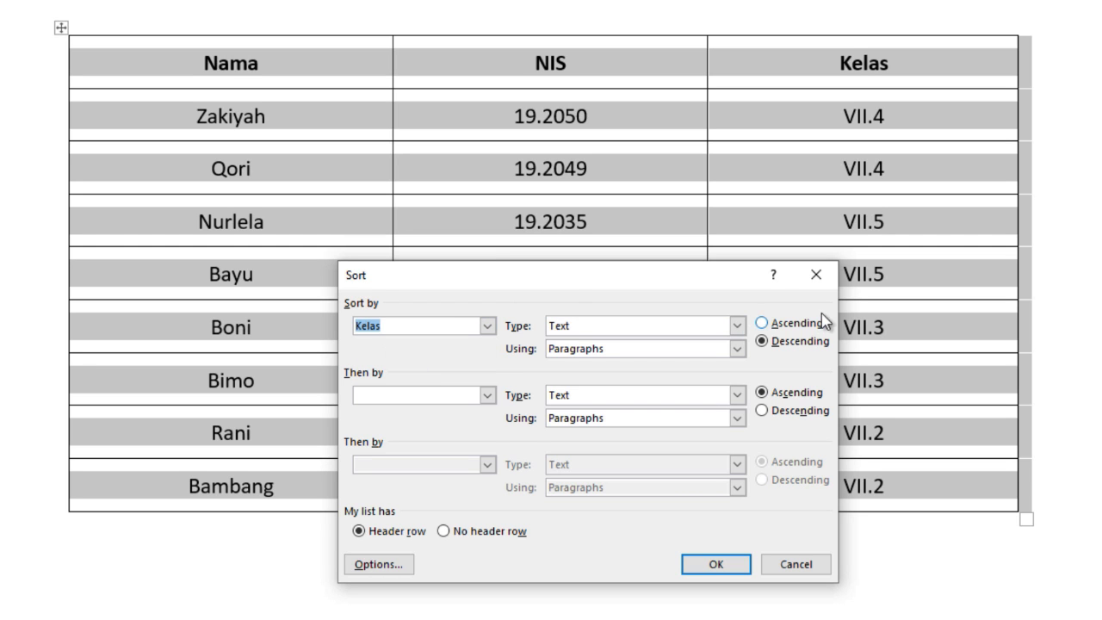
left_click(763, 323)
left_click(728, 563)
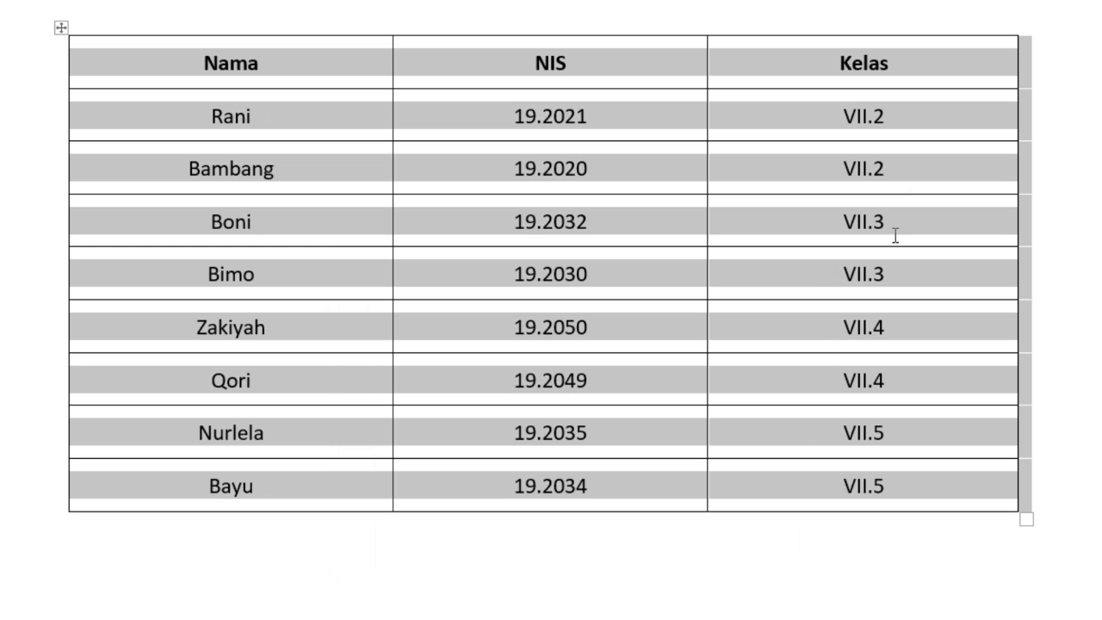
Make the score table's header row (No, Nama, Nilai Ulangan Matematika, Kelas) repeat on every page and check it on the second page
left_click(689, 372)
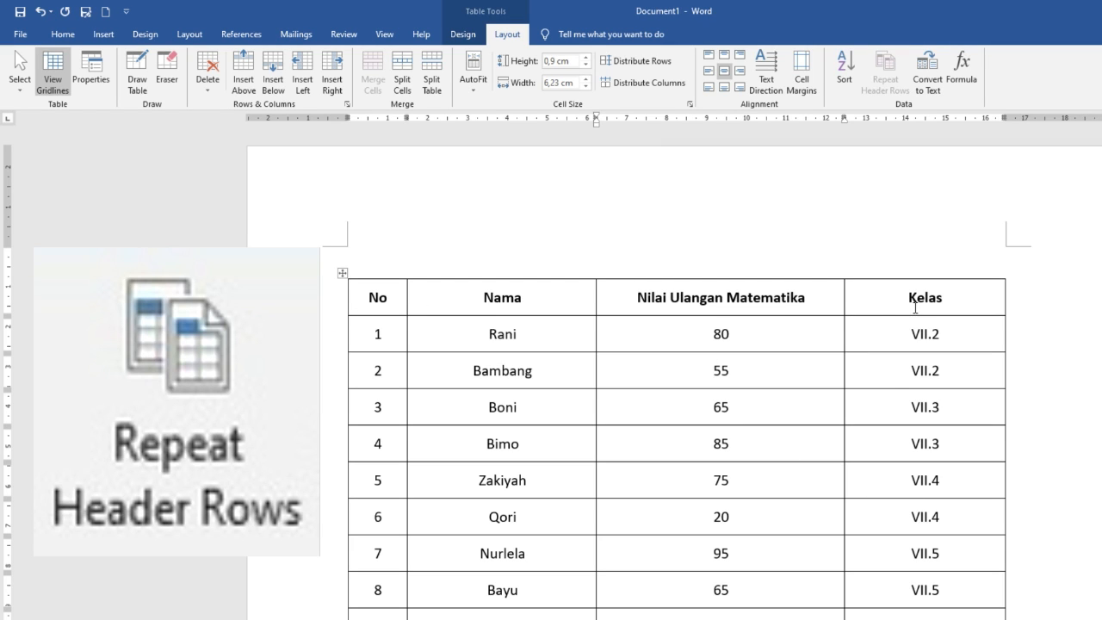
scroll(915, 308, "down", 10)
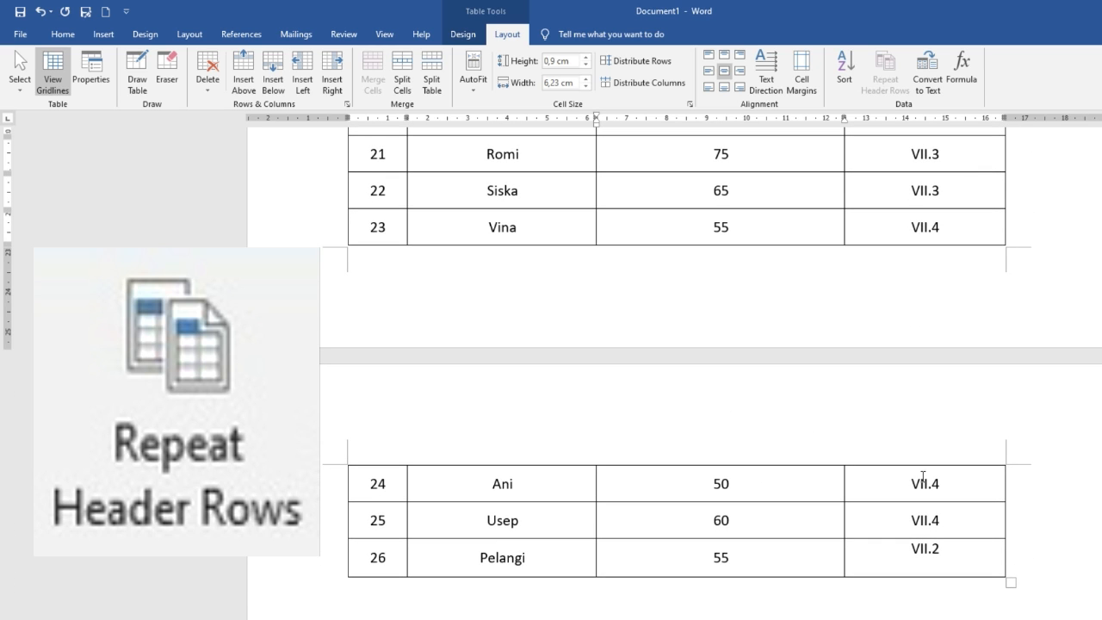
scroll(884, 495, "up", 10)
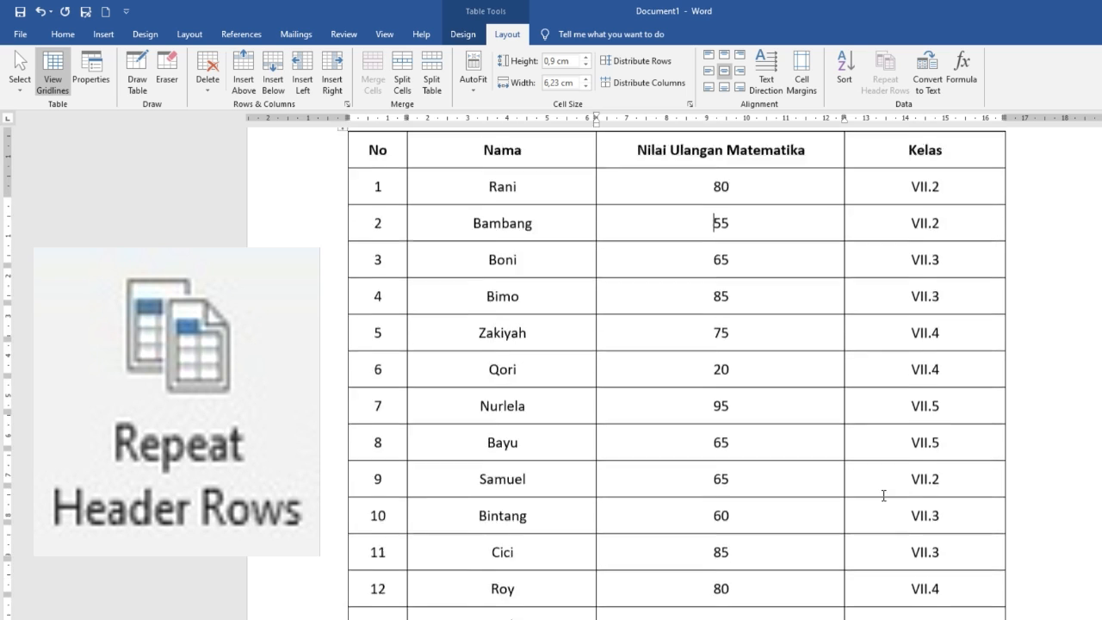
left_click_drag(373, 297, 943, 307)
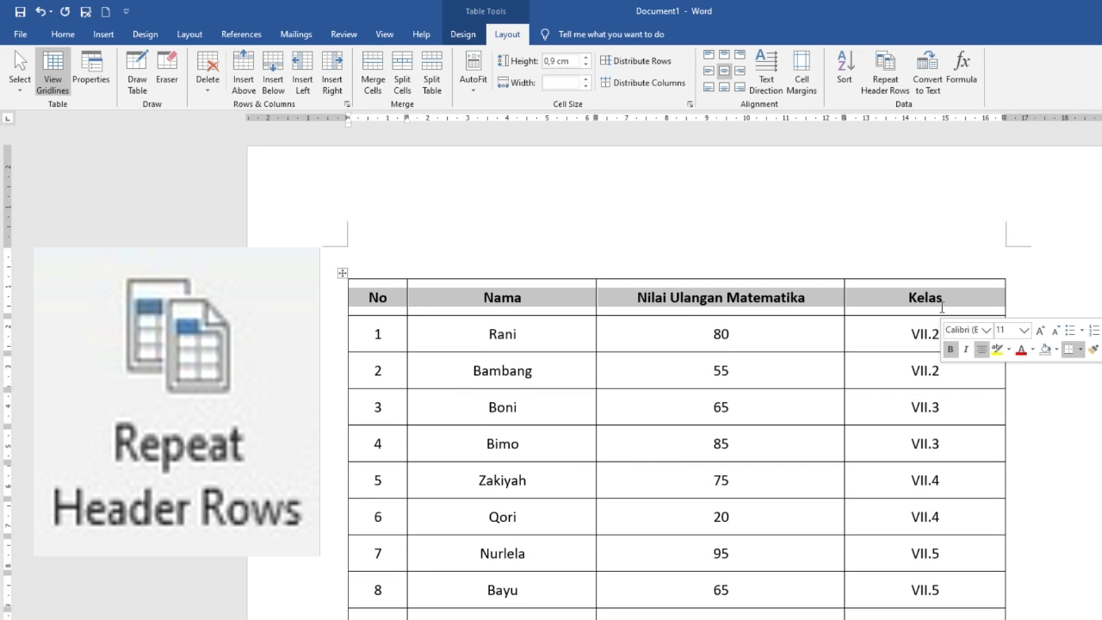
left_click(896, 73)
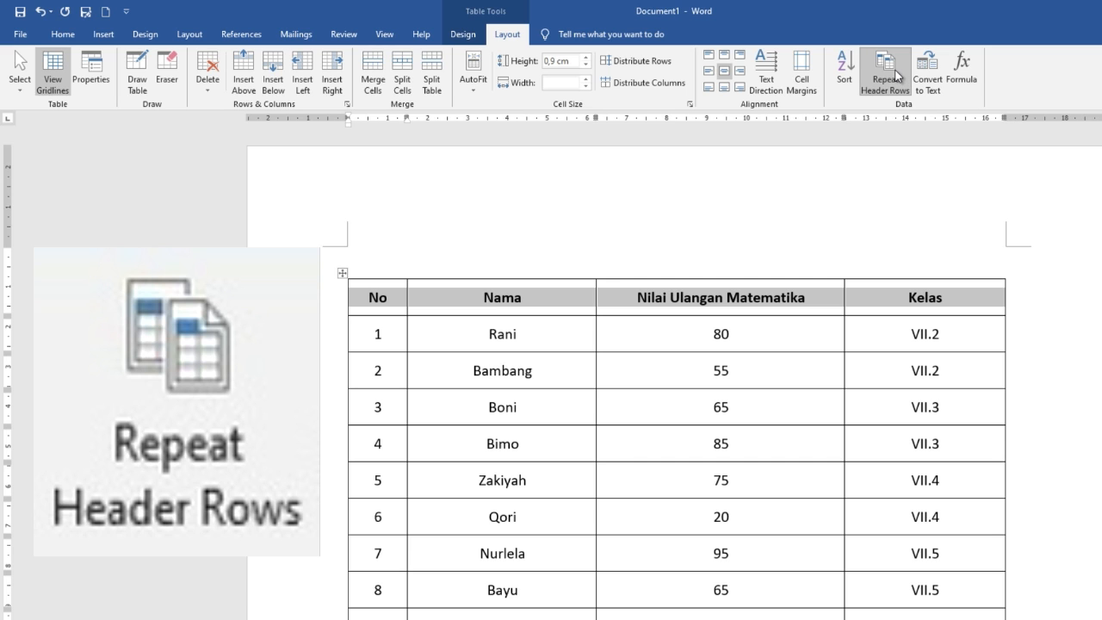
scroll(820, 328, "down", 10)
scroll(820, 328, "down", 5)
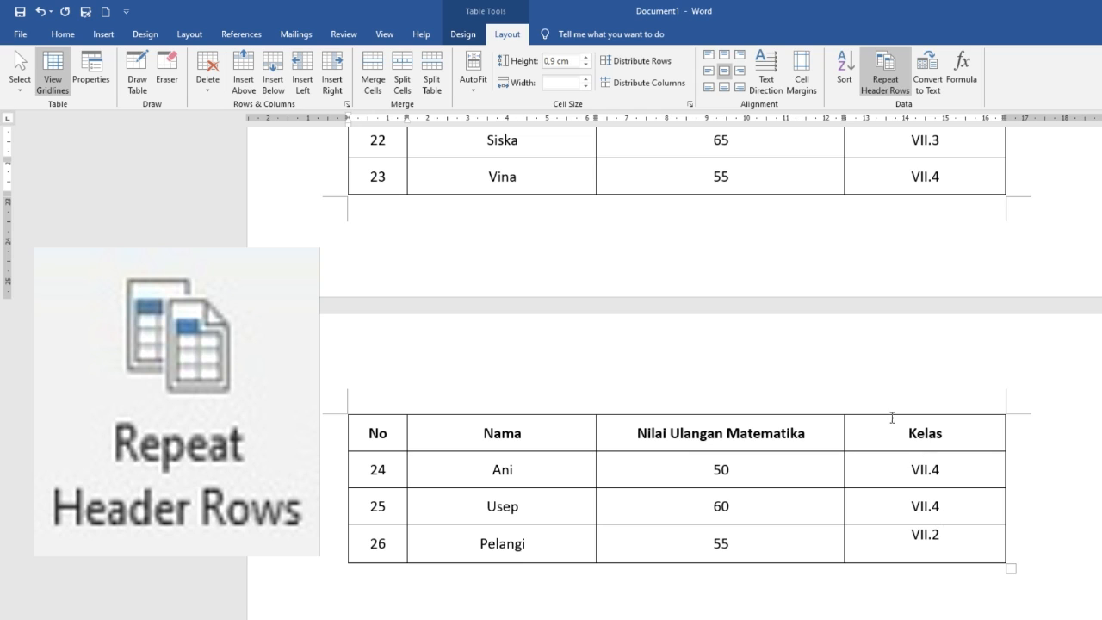
left_click(976, 539)
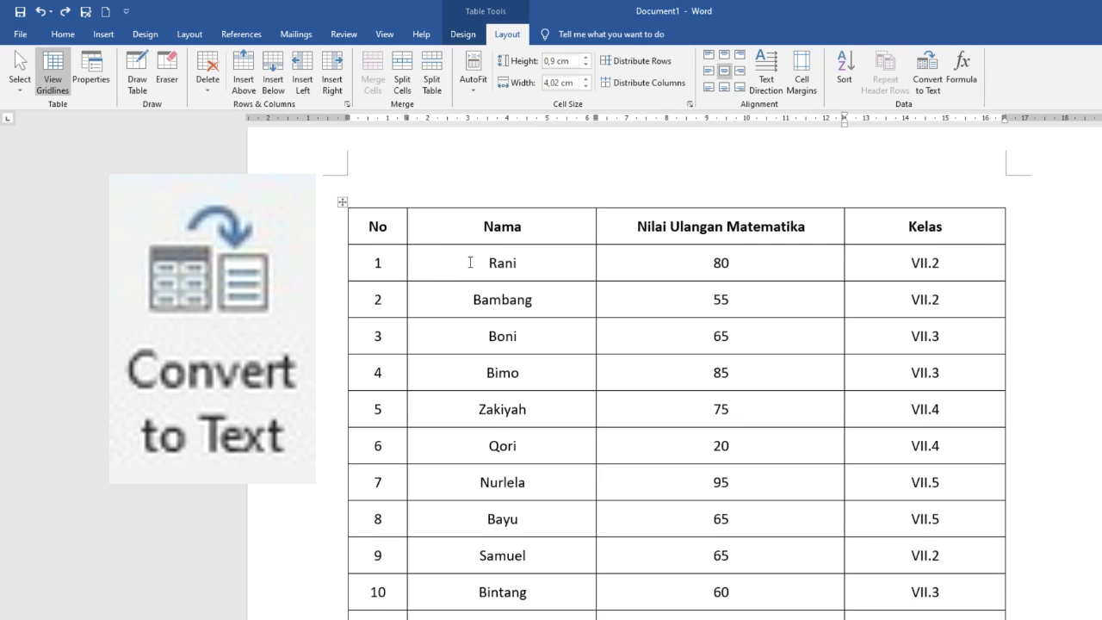
Convert the score table to text separated by paragraph marks, keeping nested table conversion on, and look through the converted text
left_click(471, 263)
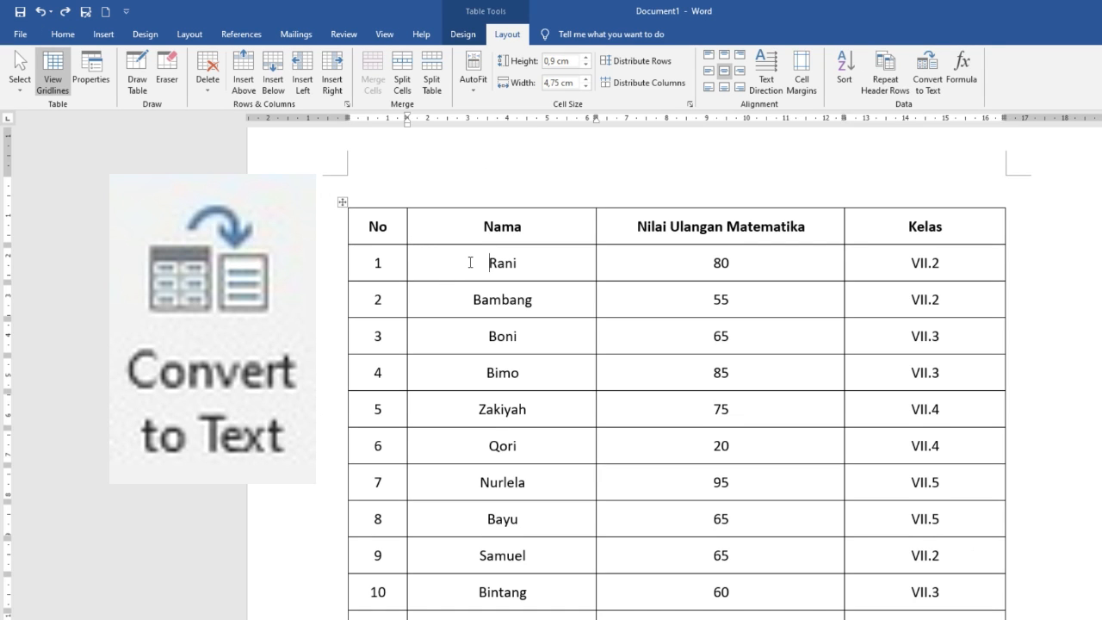
left_click(930, 75)
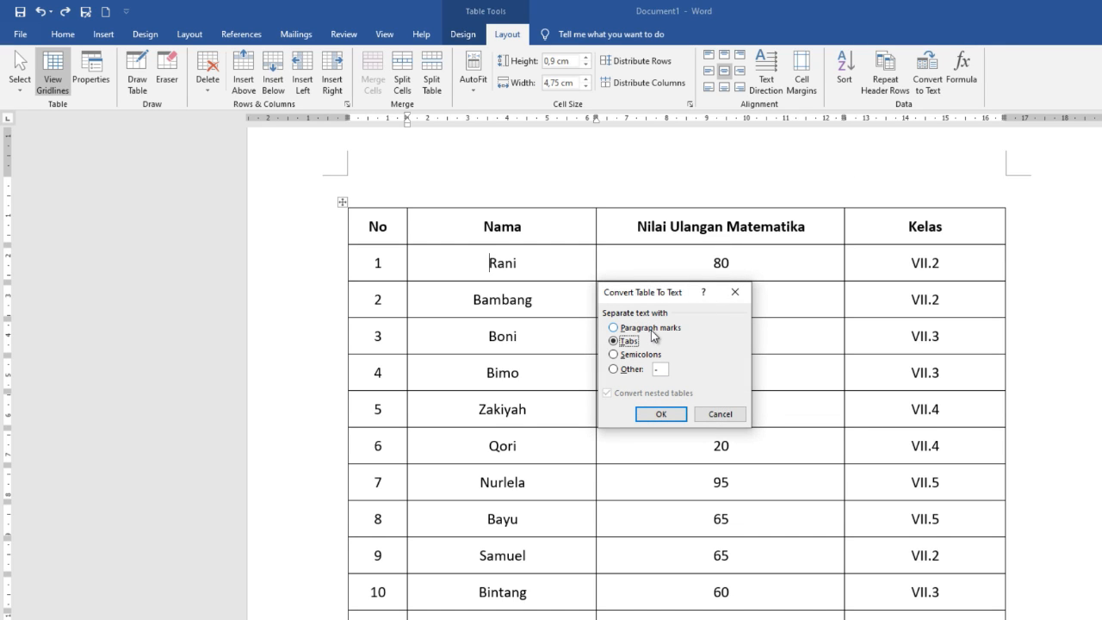
left_click(651, 328)
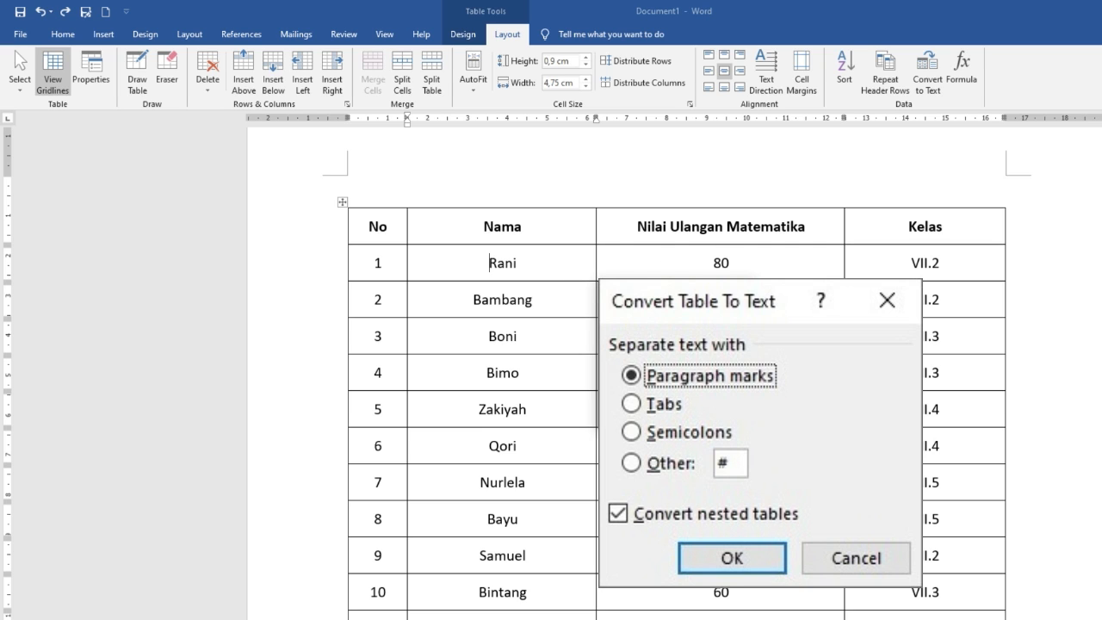
left_click(662, 414)
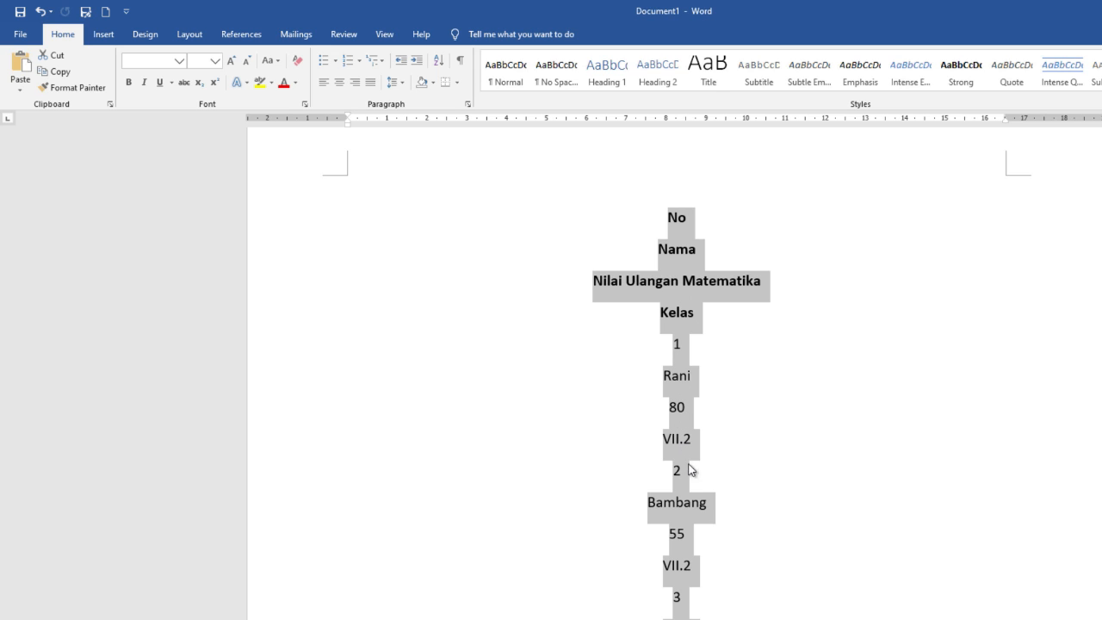
scroll(689, 607, "down", 4)
scroll(677, 370, "down", 2)
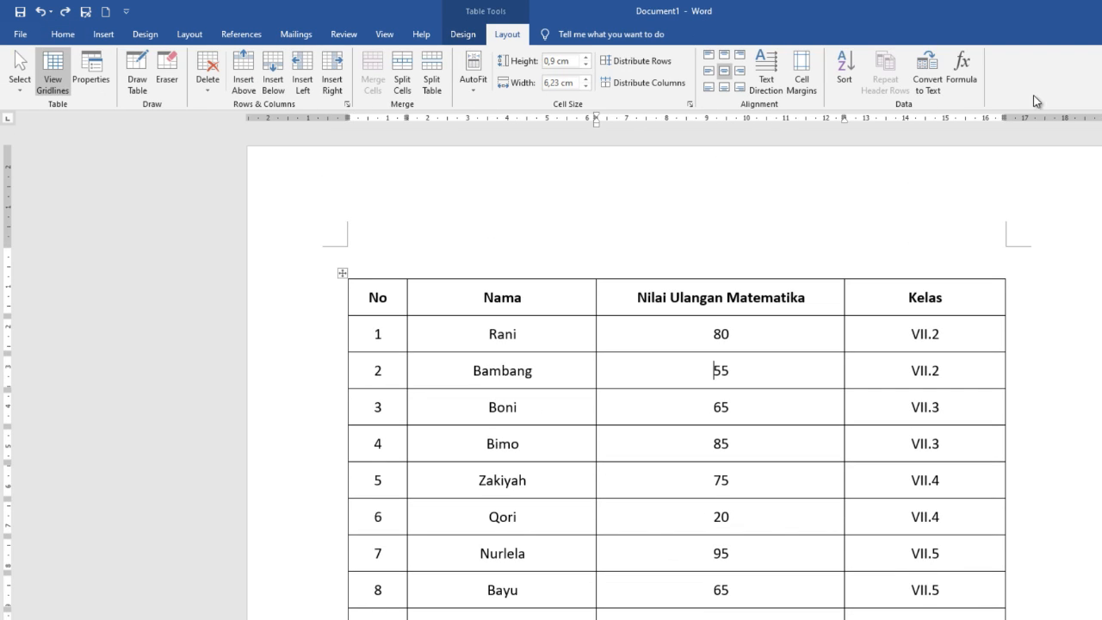
Convert the score table to text separated by tabs
left_click(936, 80)
left_click(628, 342)
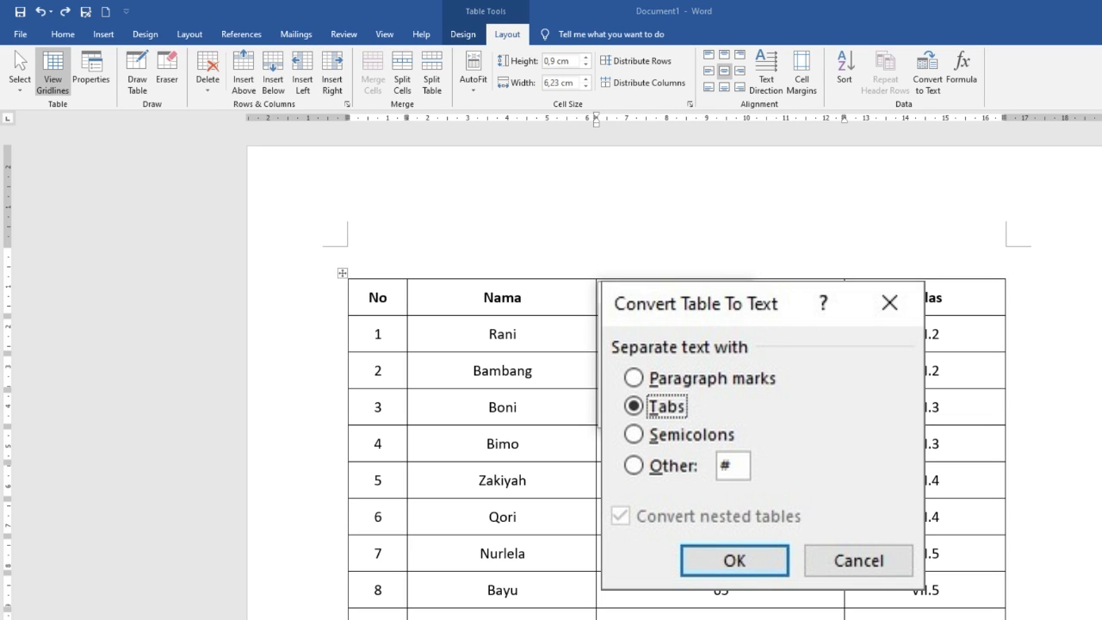
left_click(657, 416)
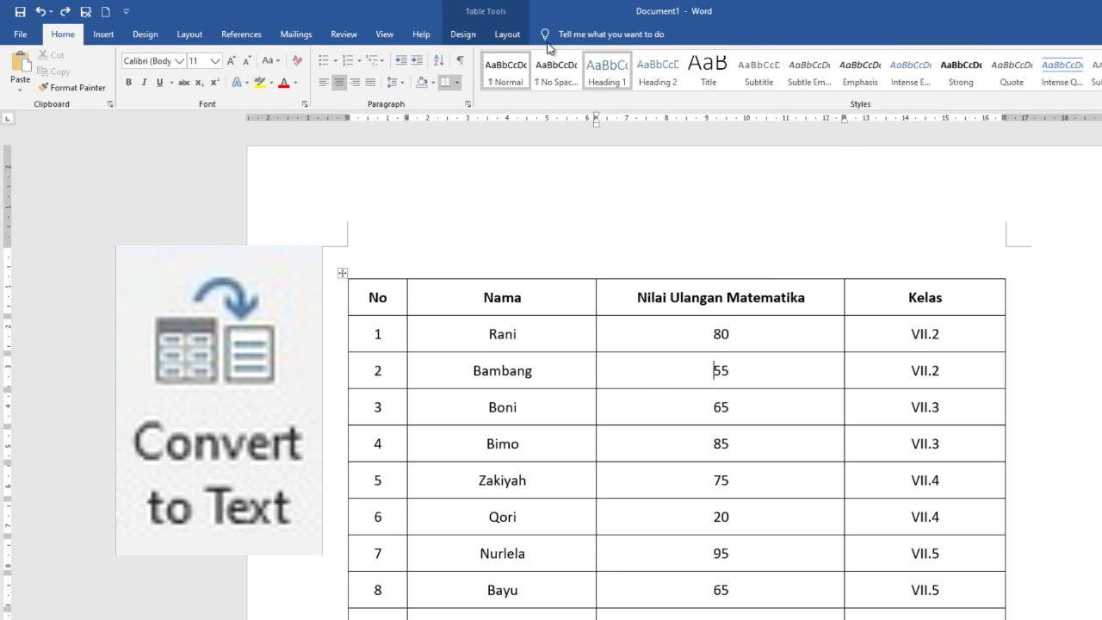
Convert the score table to text separated by semicolons, and undo the conversion
left_click(507, 33)
left_click(928, 79)
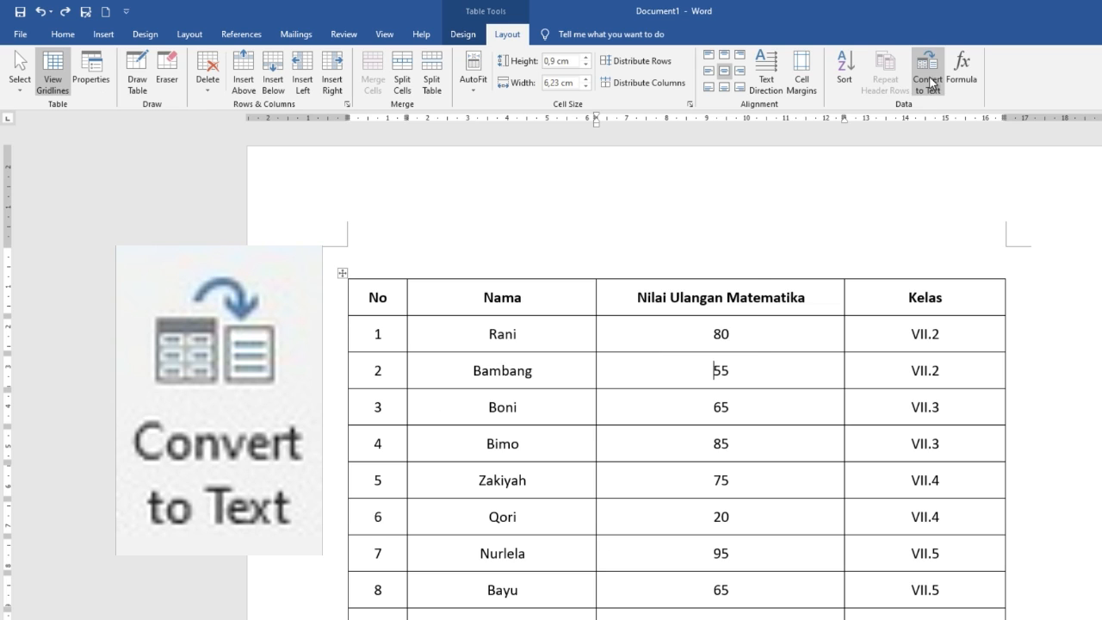
left_click(651, 351)
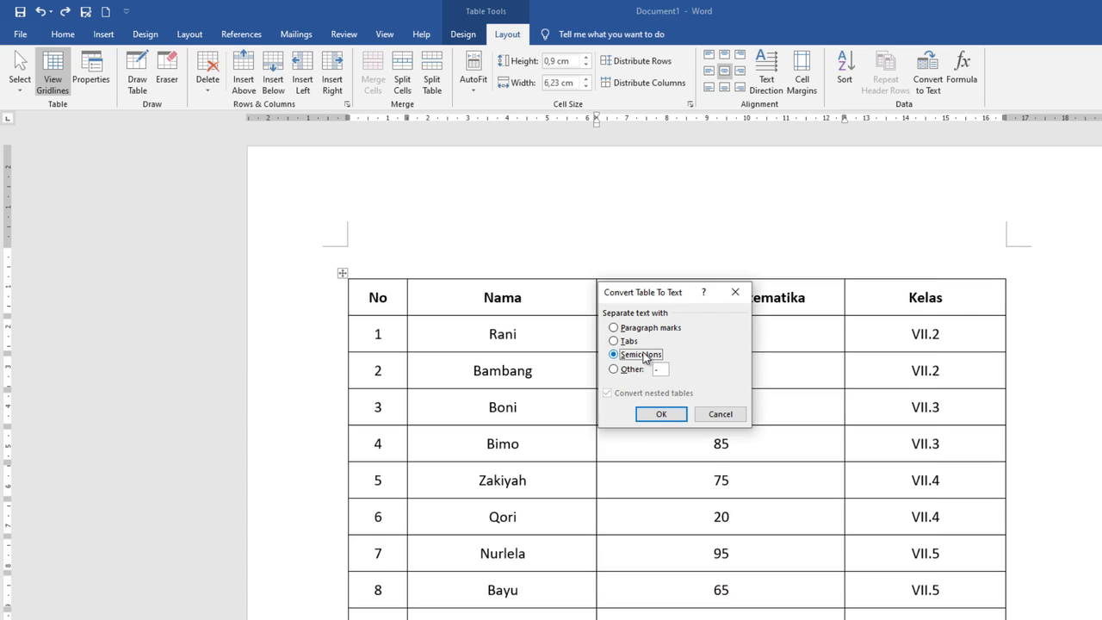
left_click(647, 416)
left_click(558, 425)
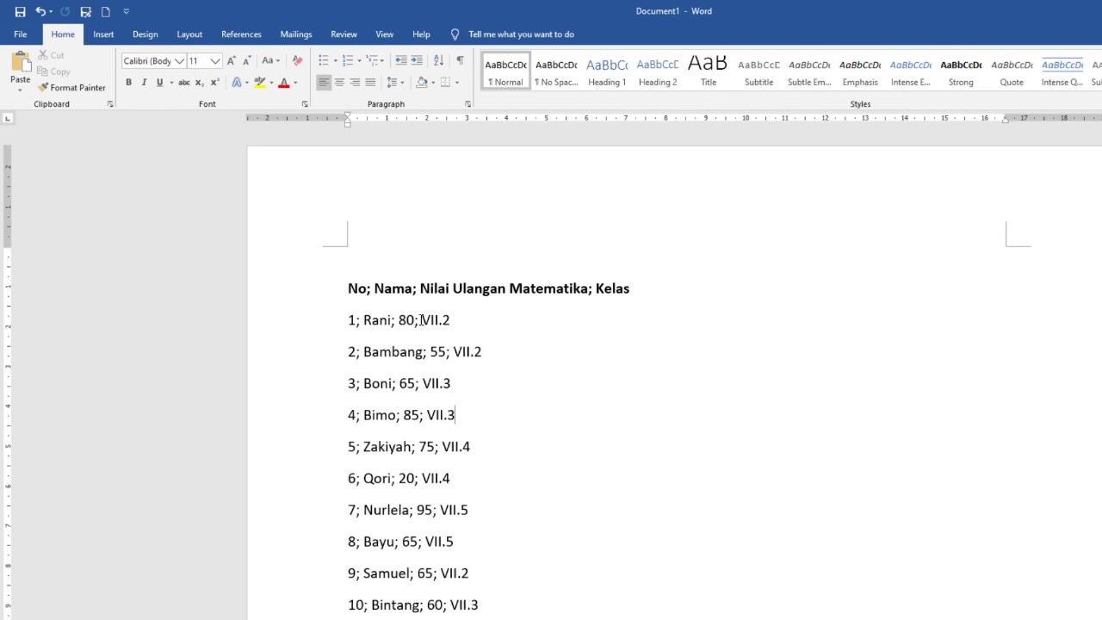
key("ctrl+z")
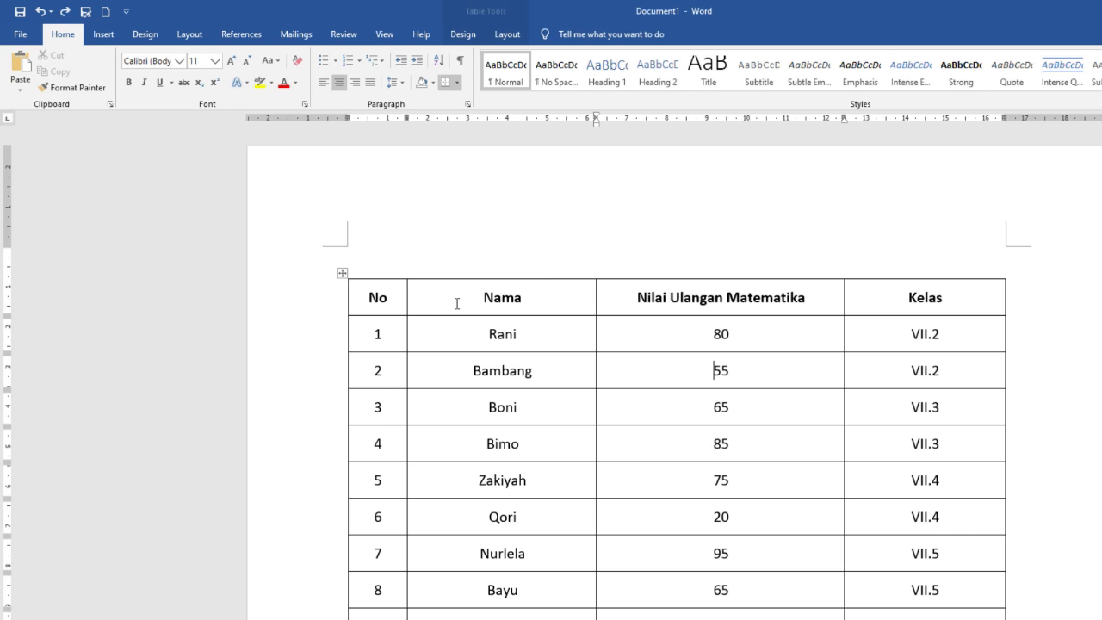
Convert the score table to text using # as the custom separator
left_click(507, 35)
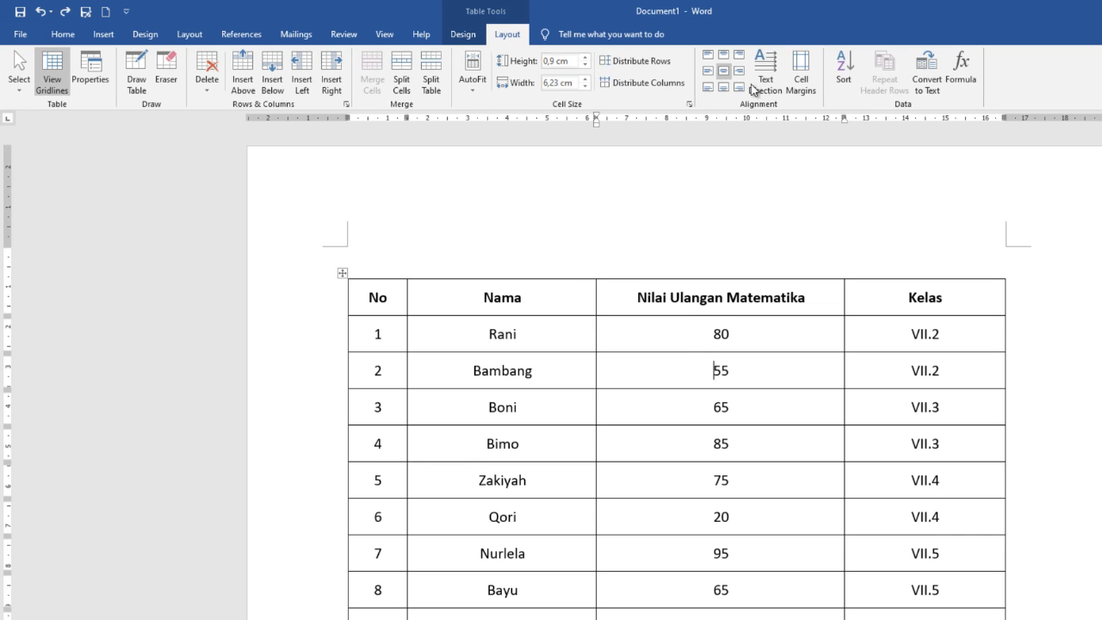
left_click(943, 92)
left_click(633, 368)
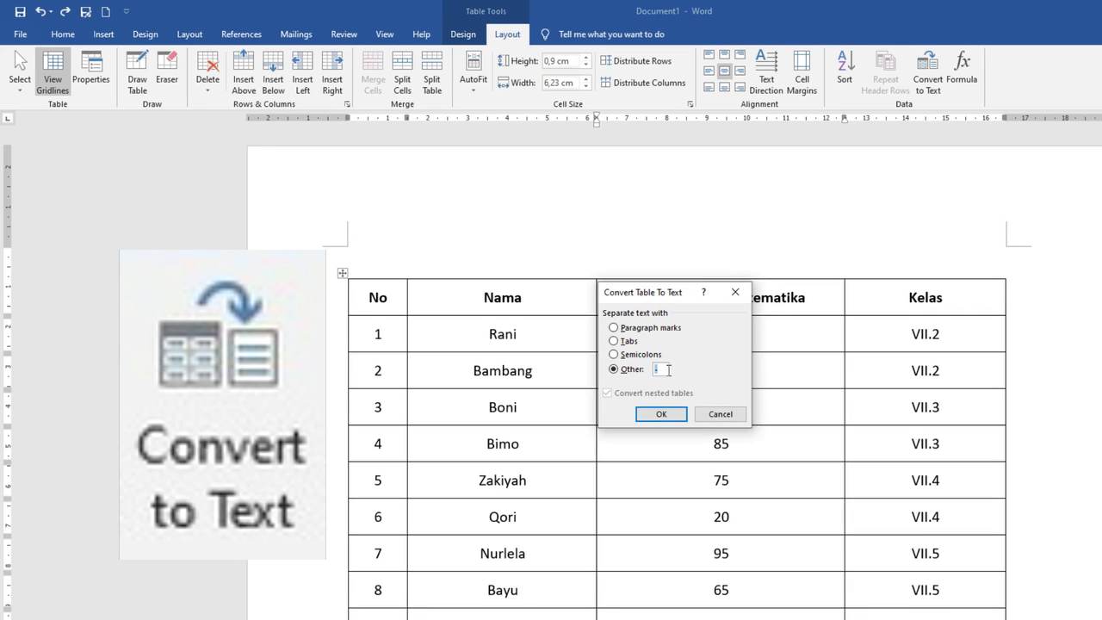
type("#")
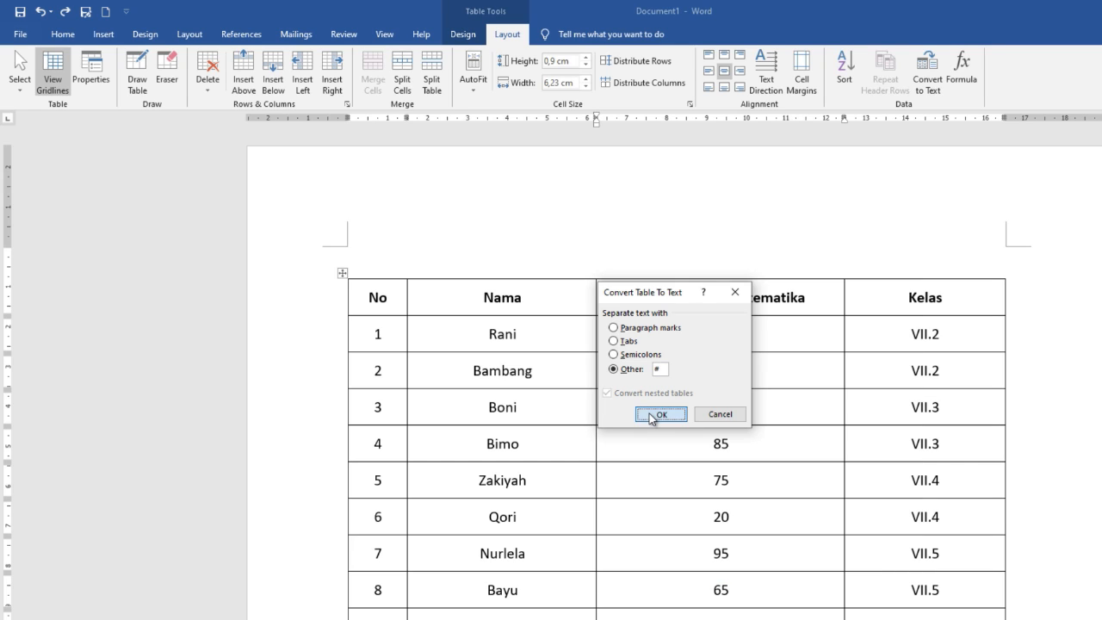
left_click(651, 414)
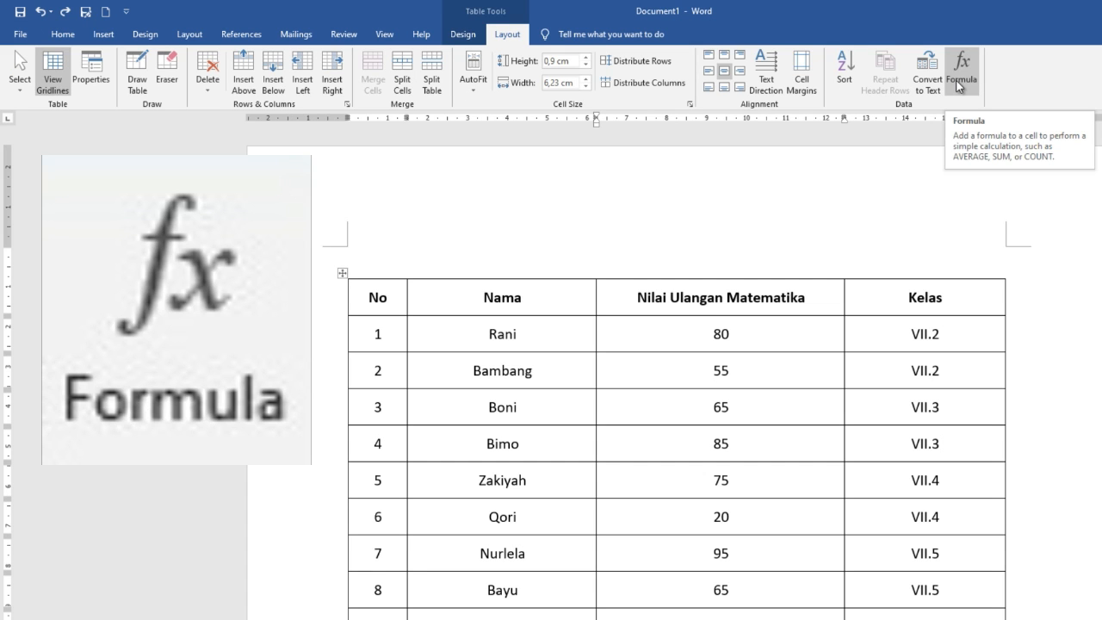
Insert the formula =SUM(ABOVE) in the empty last-row cell of the Nilai Ulangan Matematika column, with the number format left blank
scroll(803, 384, "down", 5)
scroll(802, 384, "down", 10)
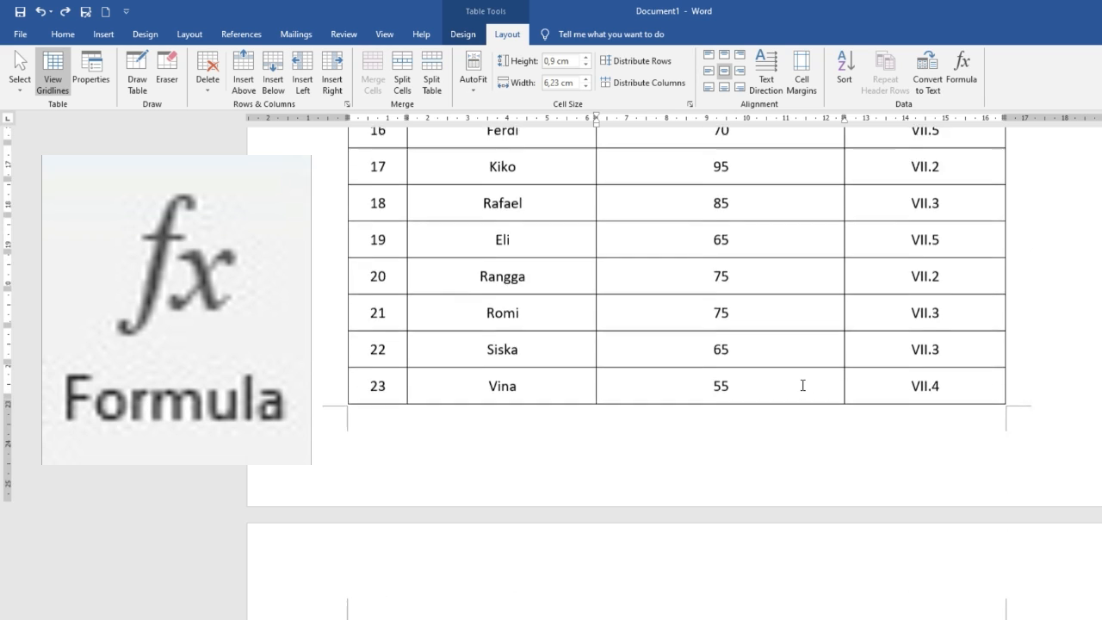
left_click(737, 321)
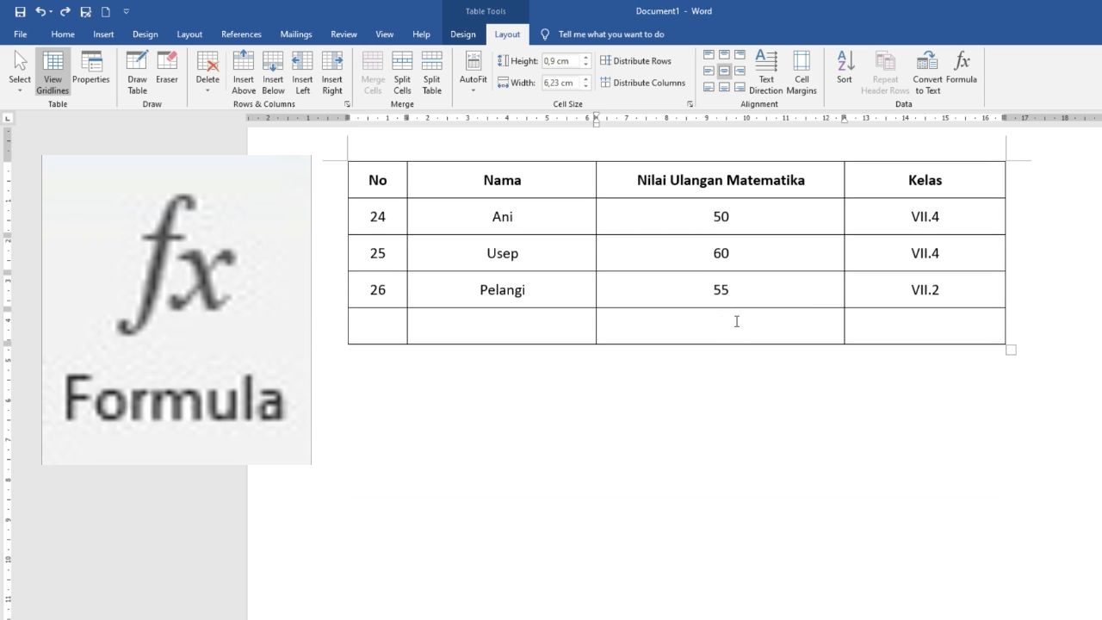
scroll(932, 127, "up", 2)
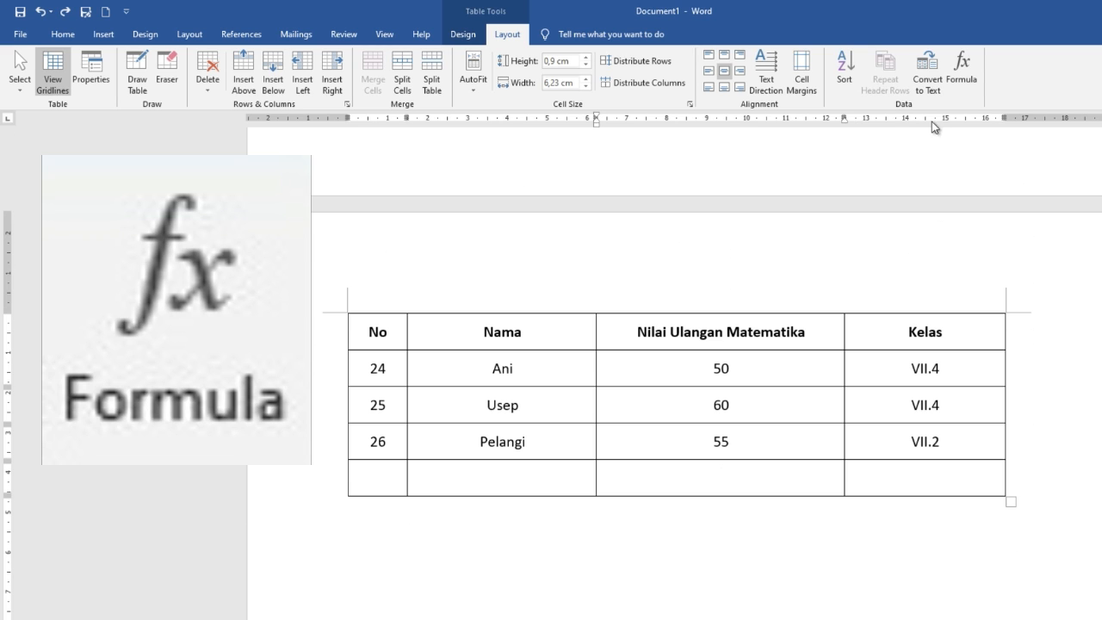
left_click(963, 71)
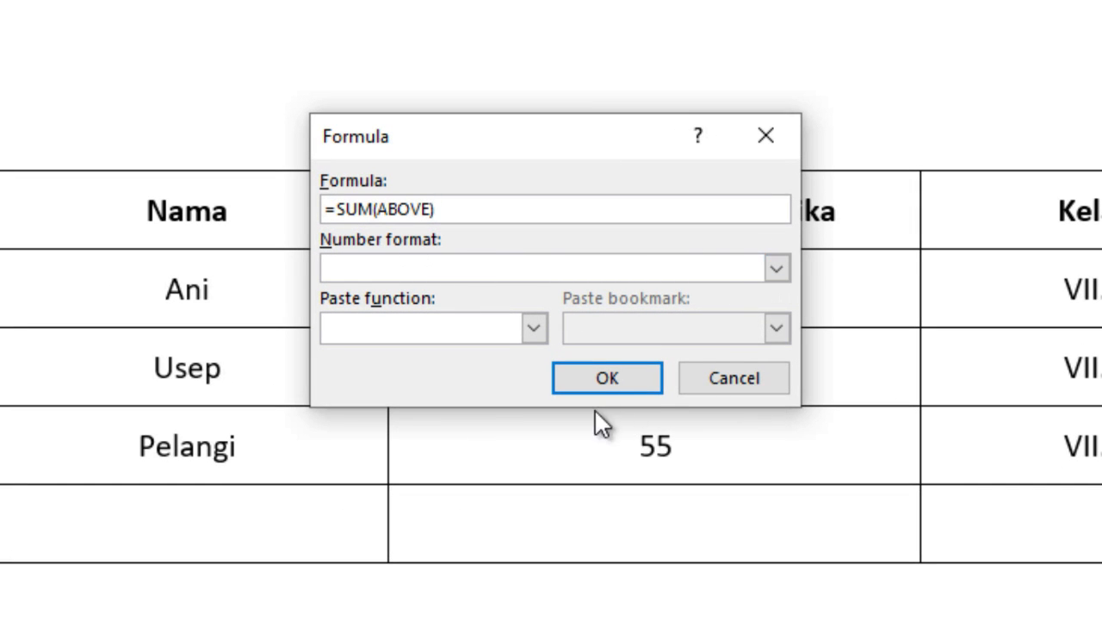
left_click(779, 275)
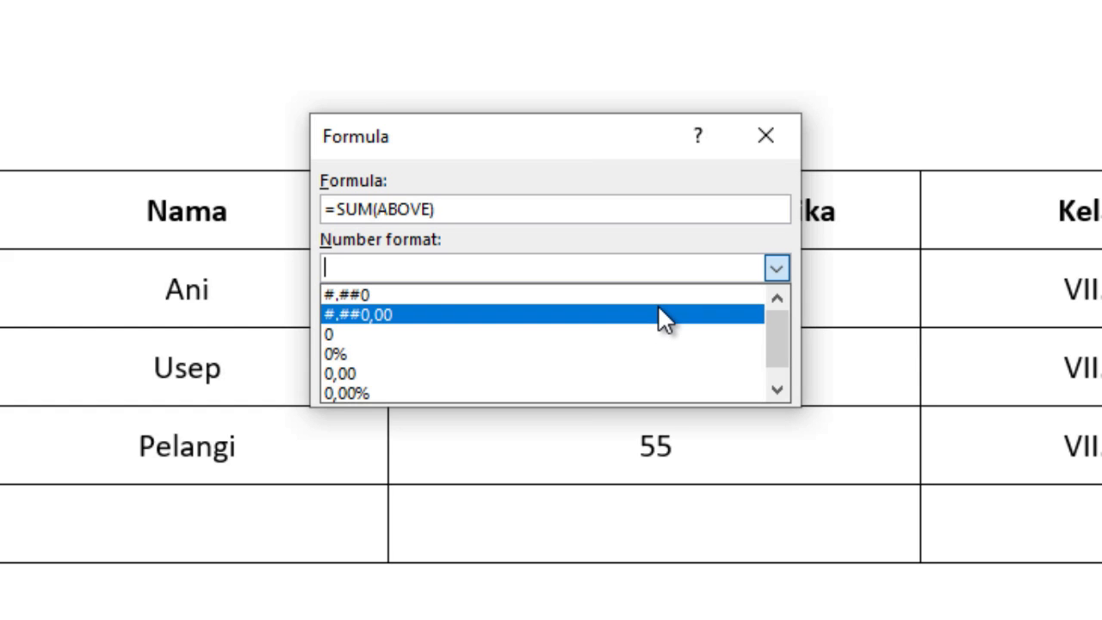
left_click(677, 259)
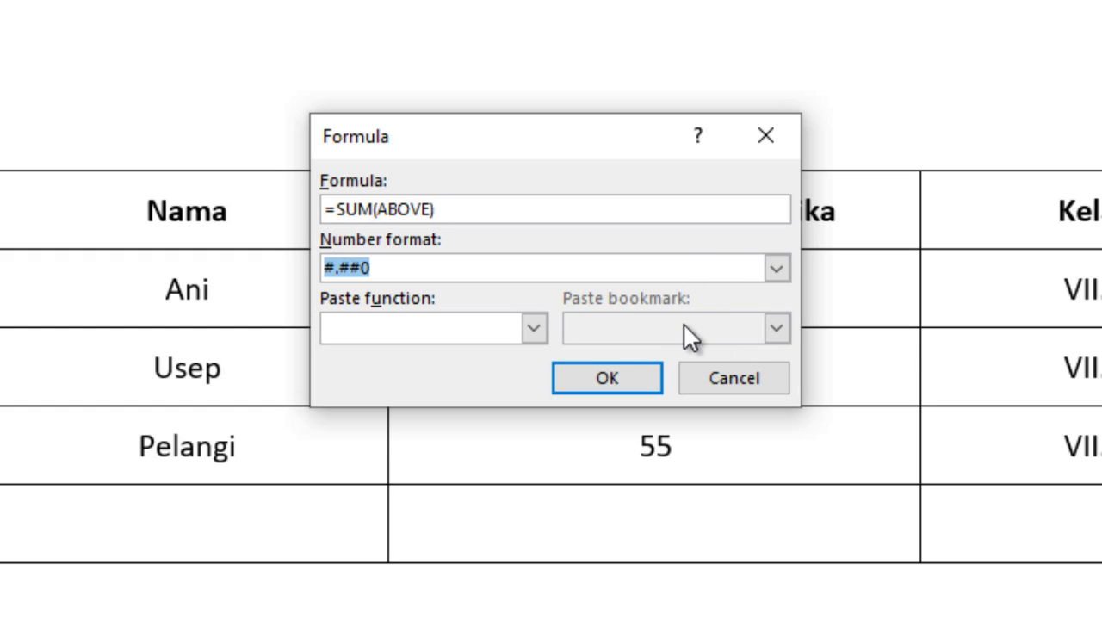
key("BackSpace")
left_click(632, 369)
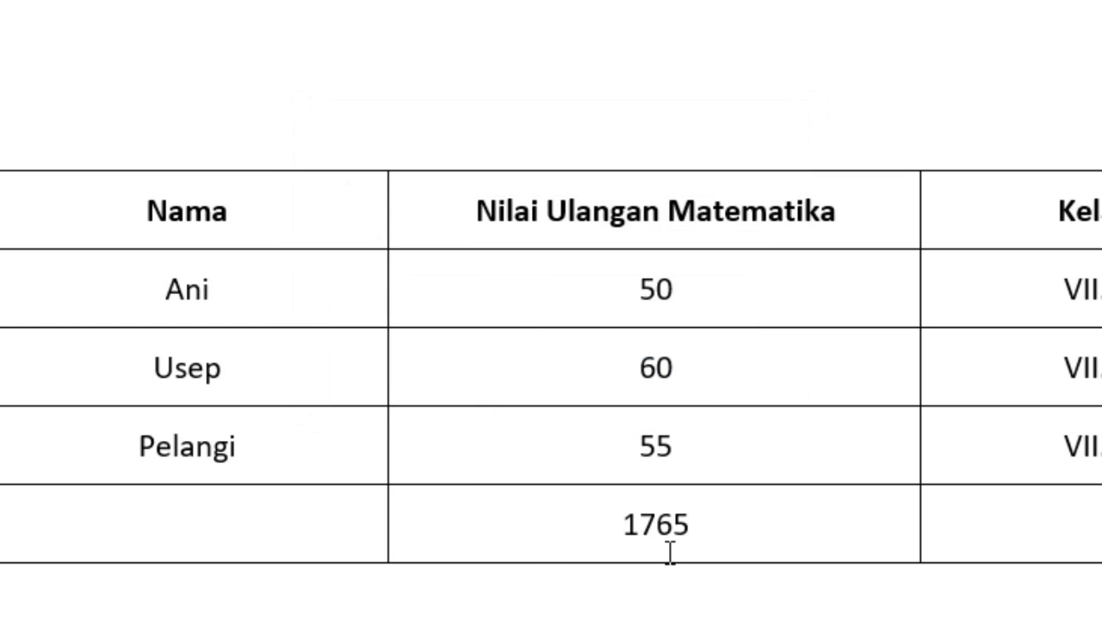
Apply the number format #.##0 to the =SUM(ABOVE) formula in the last row of the Nilai Ulangan Matematika column
left_click(1016, 1)
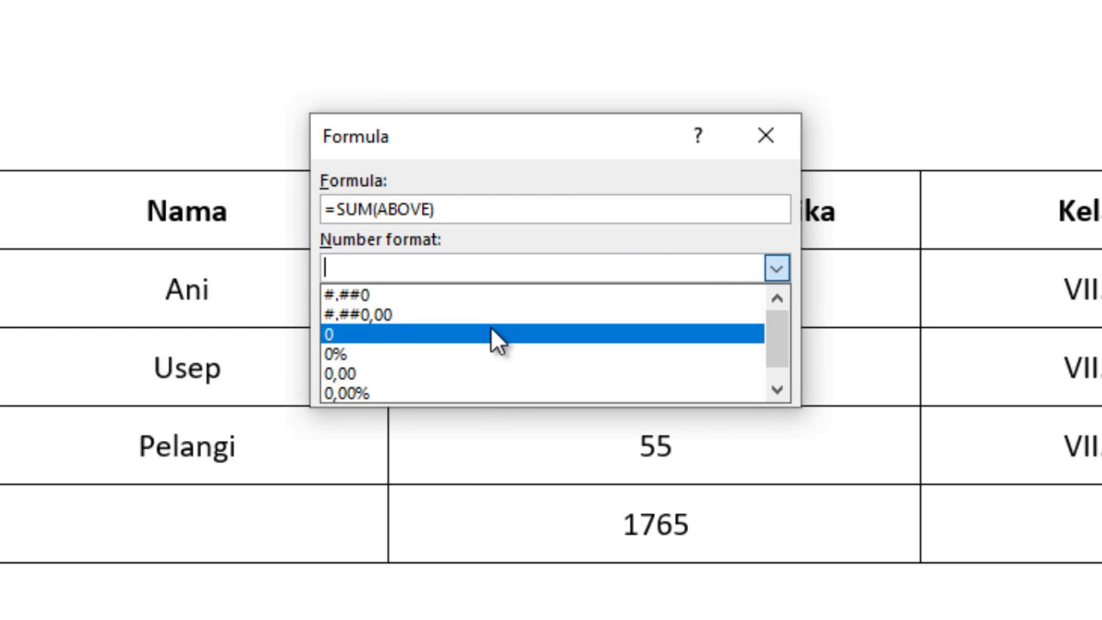
left_click(493, 294)
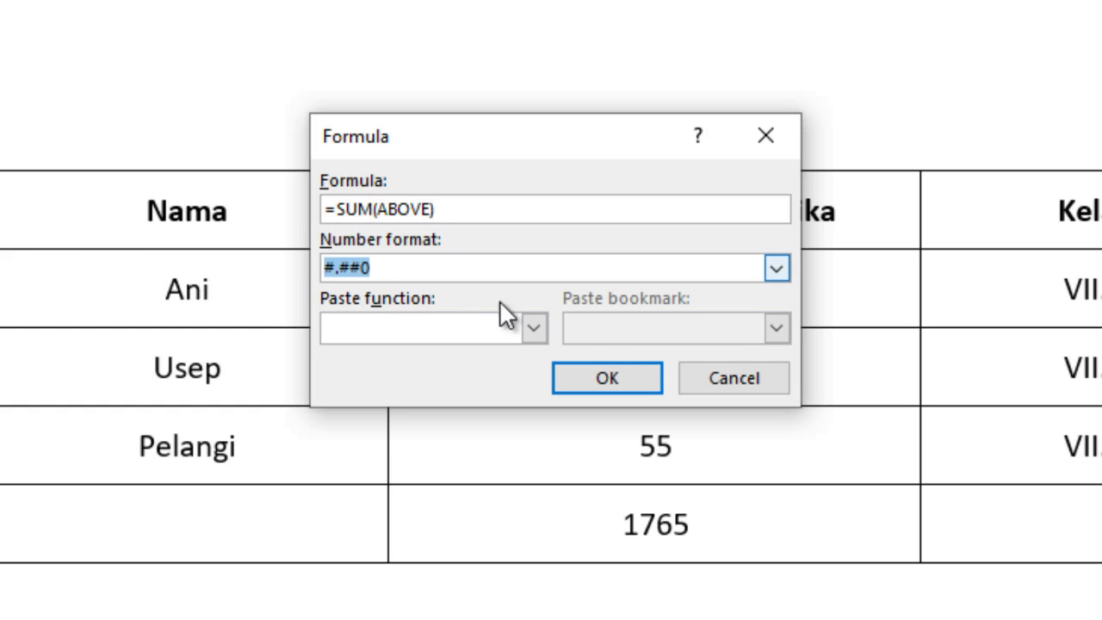
left_click(598, 377)
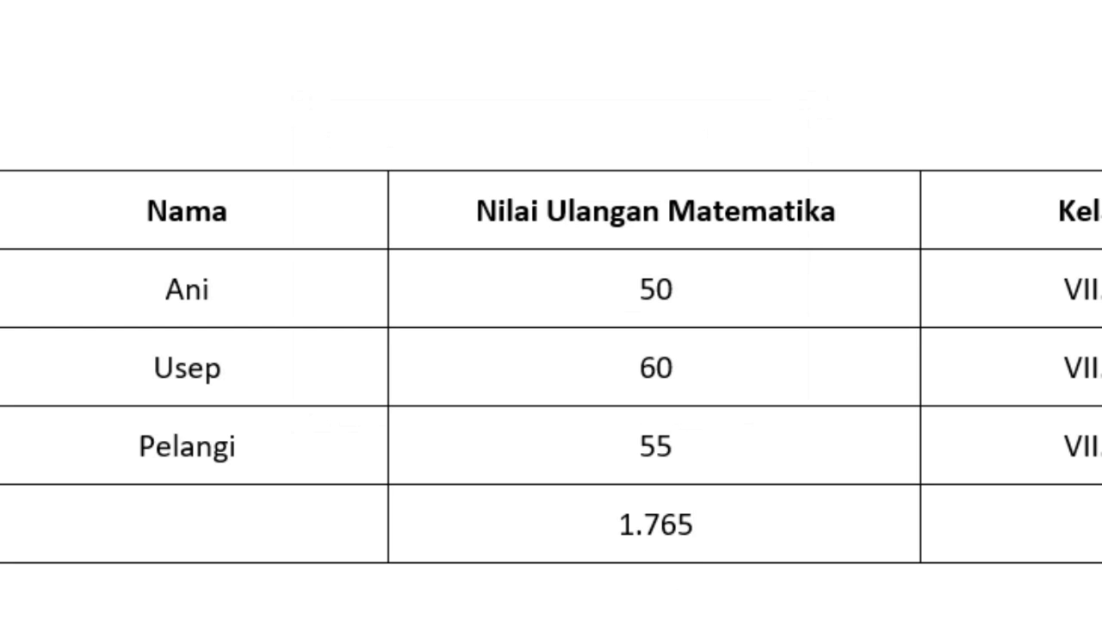
Change the number format of the =SUM(ABOVE) formula under Nilai Ulangan Matematika to #.##0,00
left_click(888, 3)
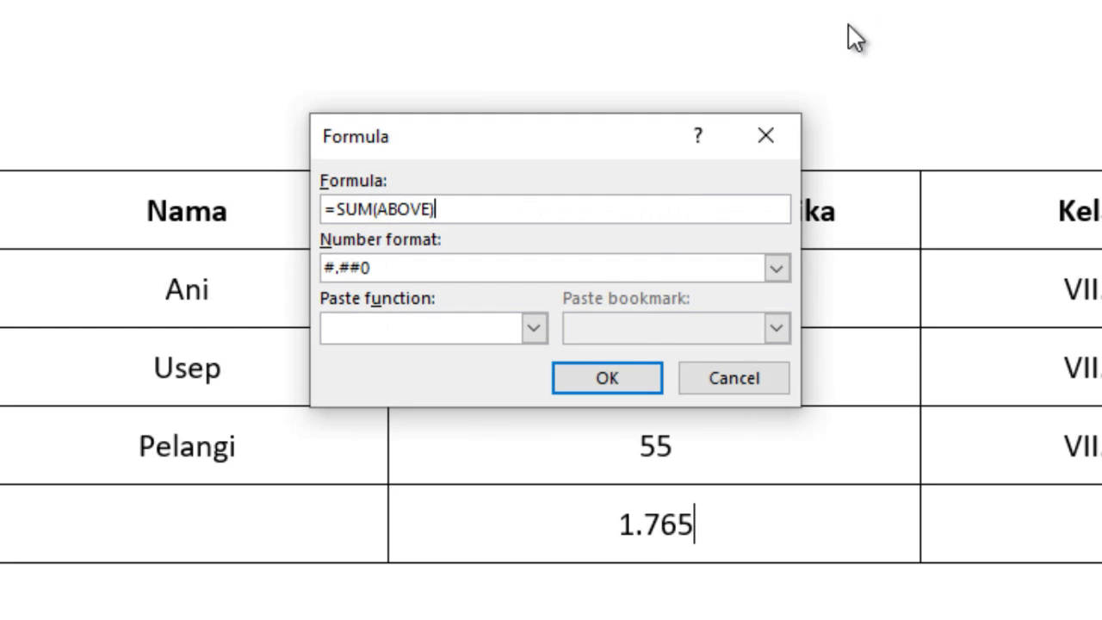
left_click(468, 279)
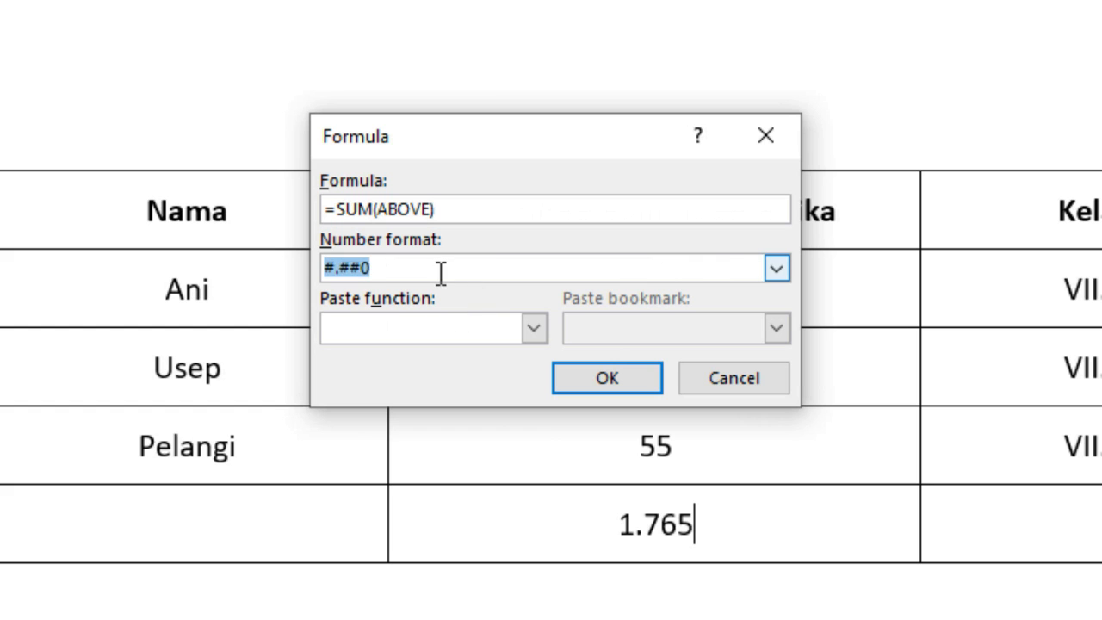
left_click(440, 273)
left_click(776, 268)
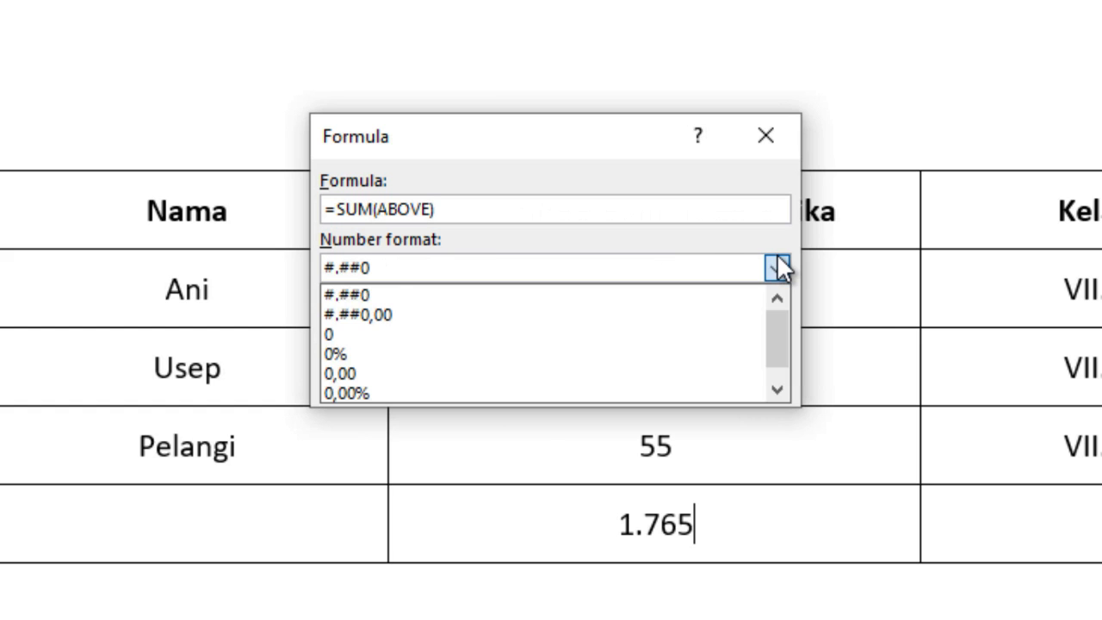
left_click(543, 313)
left_click(620, 386)
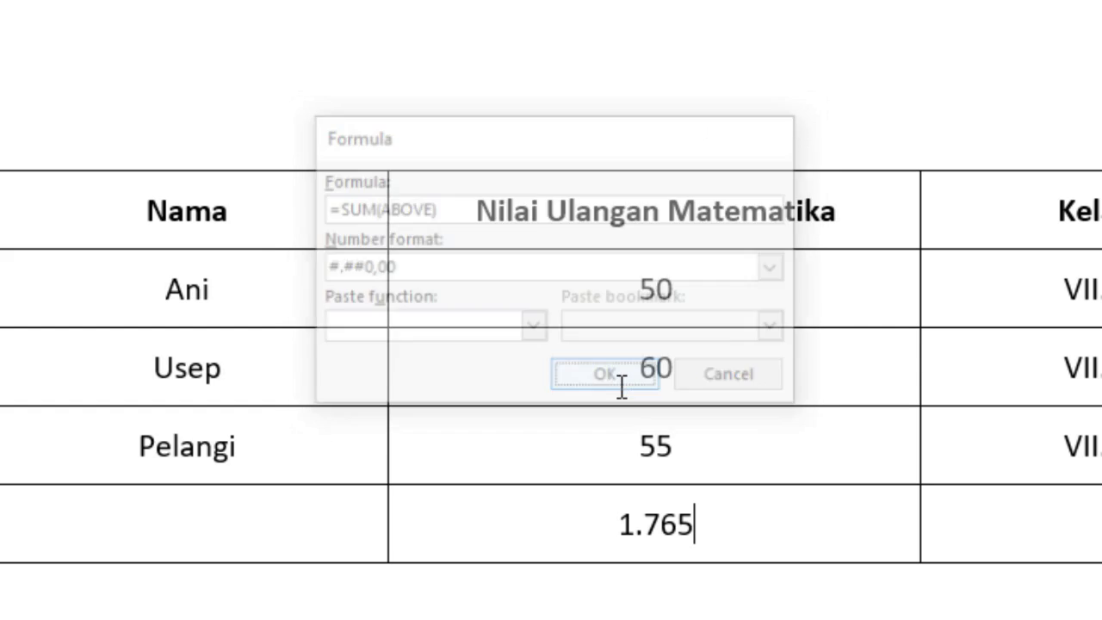